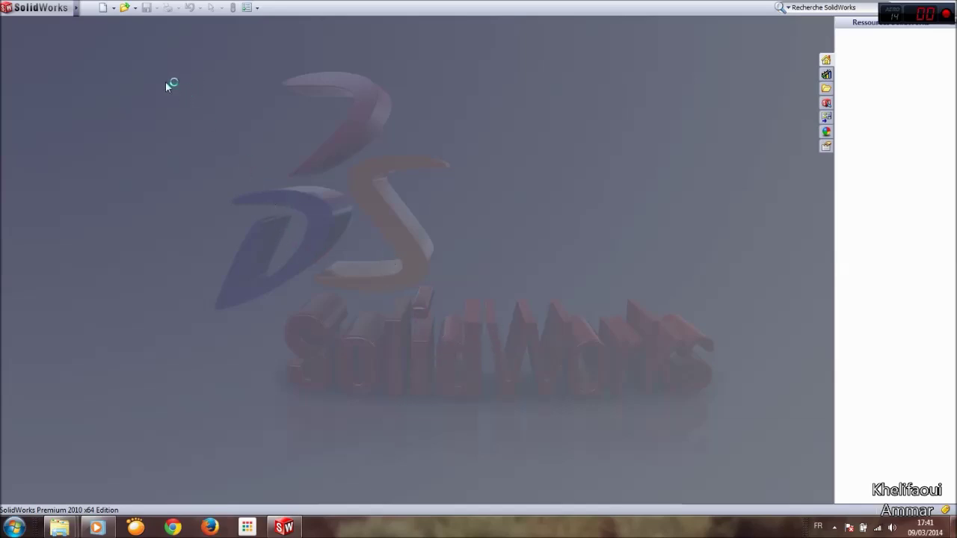
Create a new part (Pièce) document.
{"action": "left_click", "coordinate": [105, 7]}
{"action": "left_click_drag", "start_coordinate": [267, 179], "coordinate": [333, 155]}
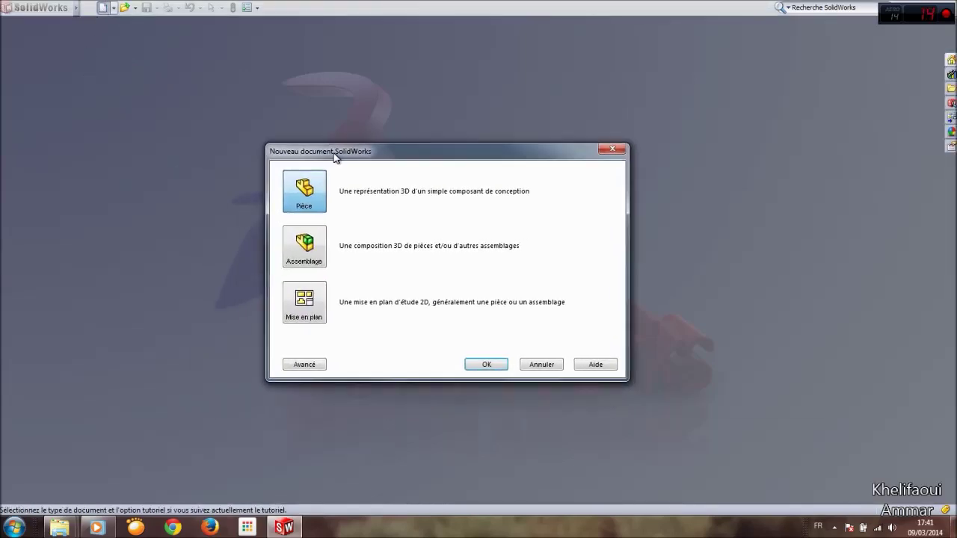
{"action": "left_click", "coordinate": [482, 365]}
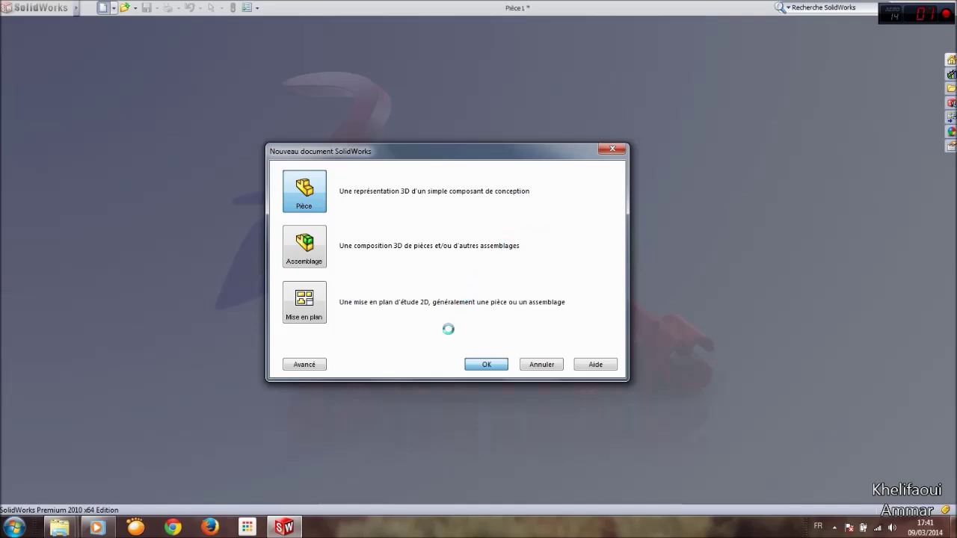
{"action": "mouse_move", "coordinate": [287, 529]}
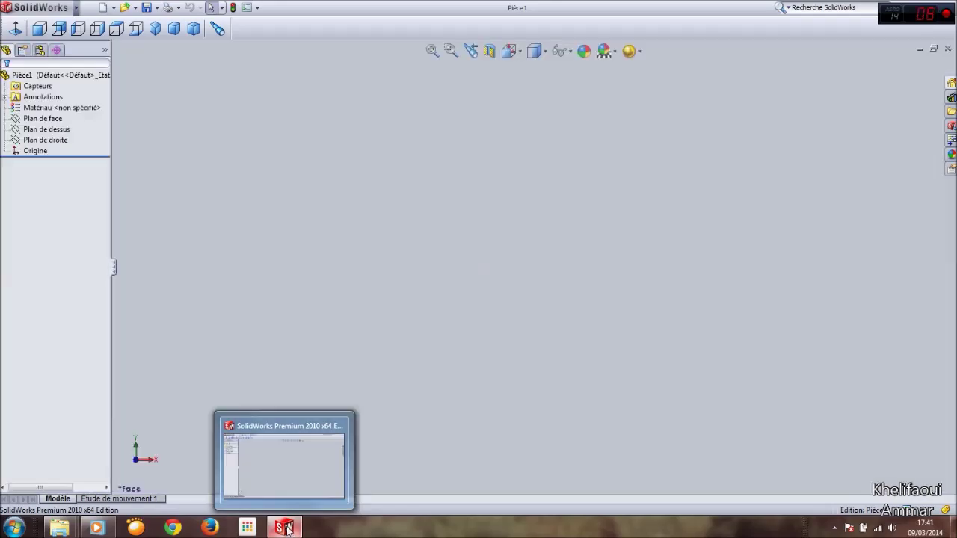
{"action": "left_click", "coordinate": [285, 529]}
{"action": "left_click", "coordinate": [285, 528]}
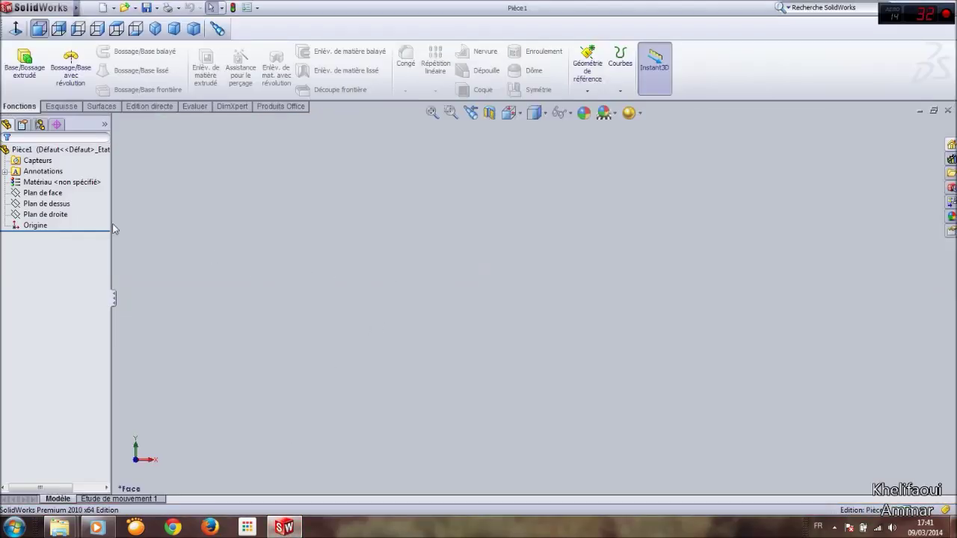
Sketch a circle of about 55 mm radius on the front plane (Plan de face), centred on the origin.
{"action": "left_click", "coordinate": [34, 196]}
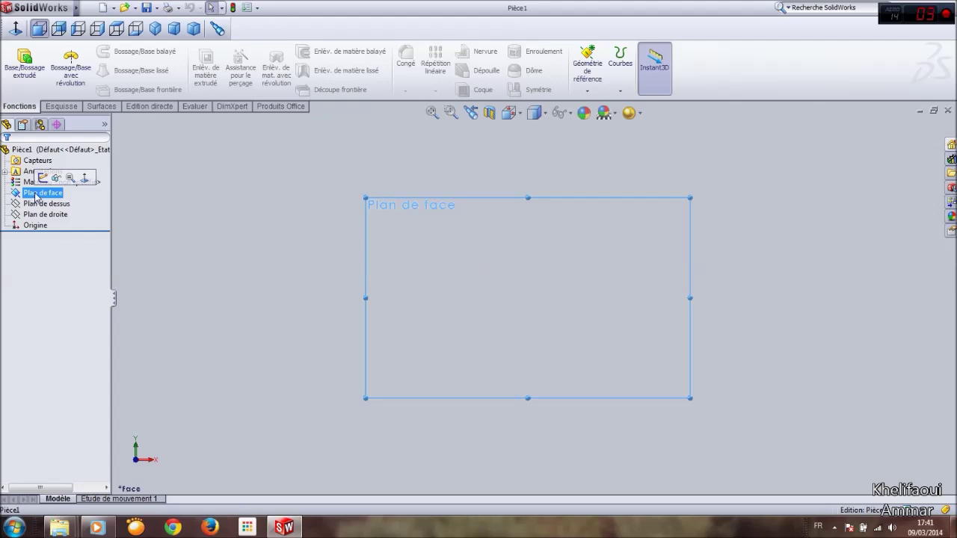
{"action": "left_click", "coordinate": [161, 220]}
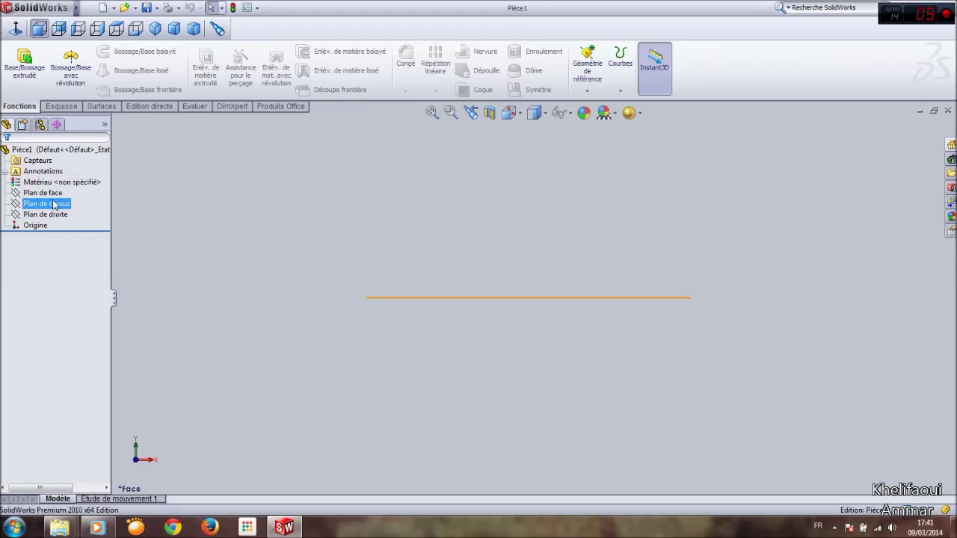
{"action": "left_click", "coordinate": [50, 193]}
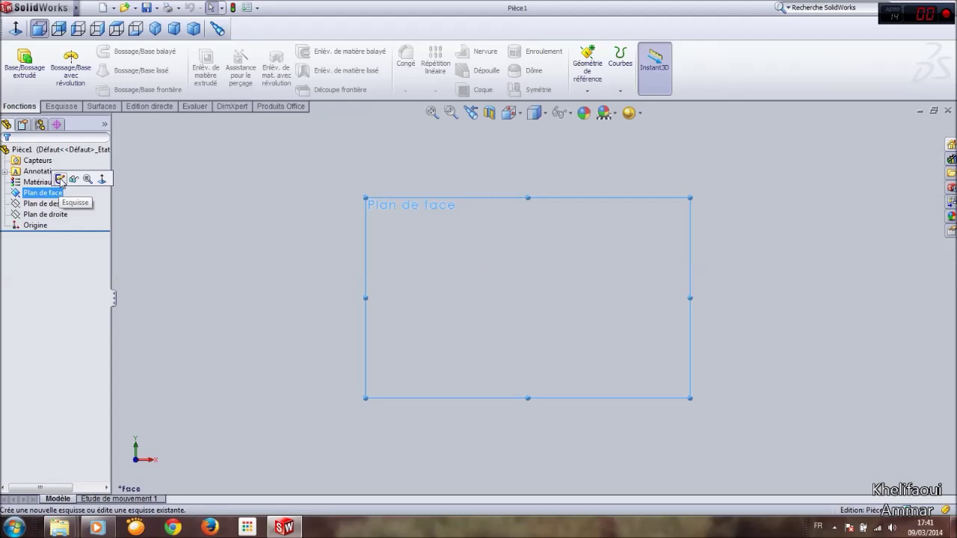
{"action": "left_click", "coordinate": [60, 179]}
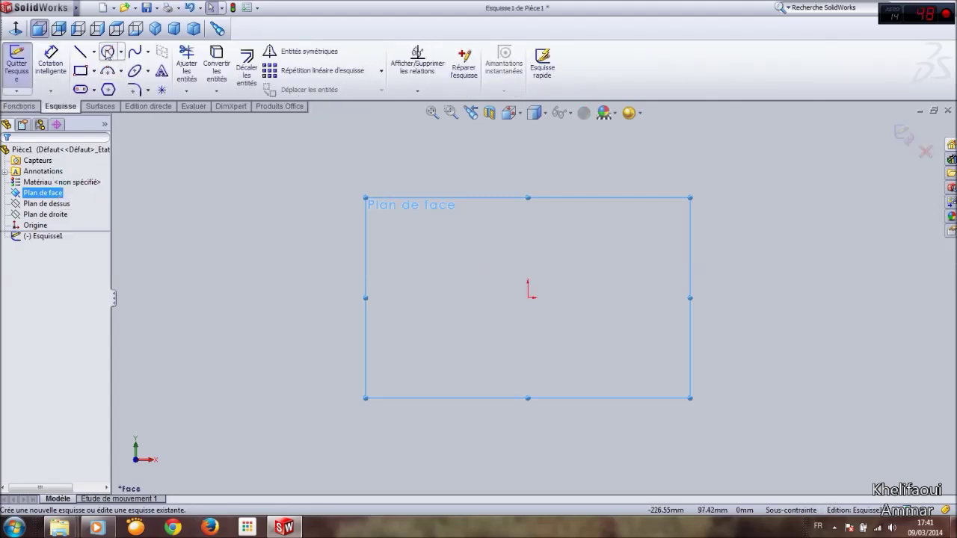
{"action": "left_click", "coordinate": [109, 52]}
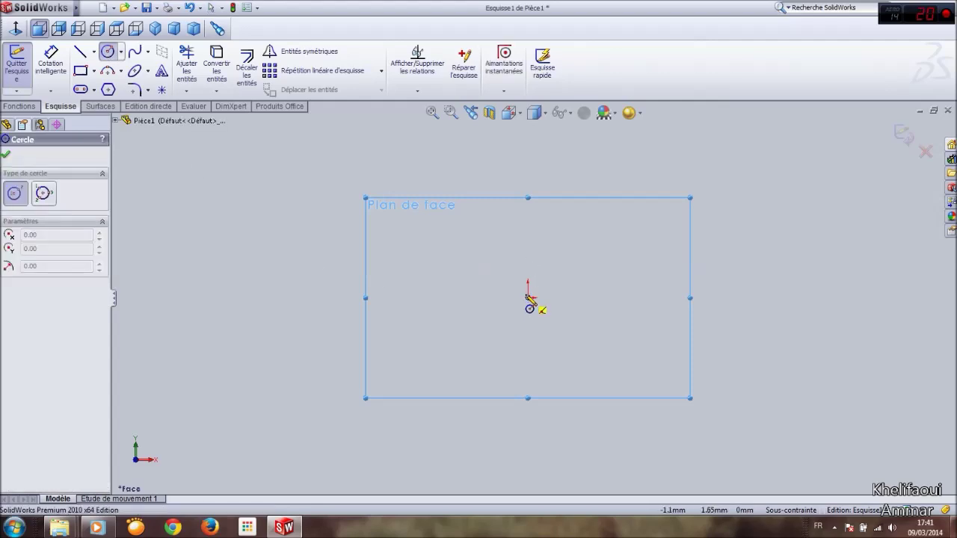
{"action": "left_click", "coordinate": [528, 297]}
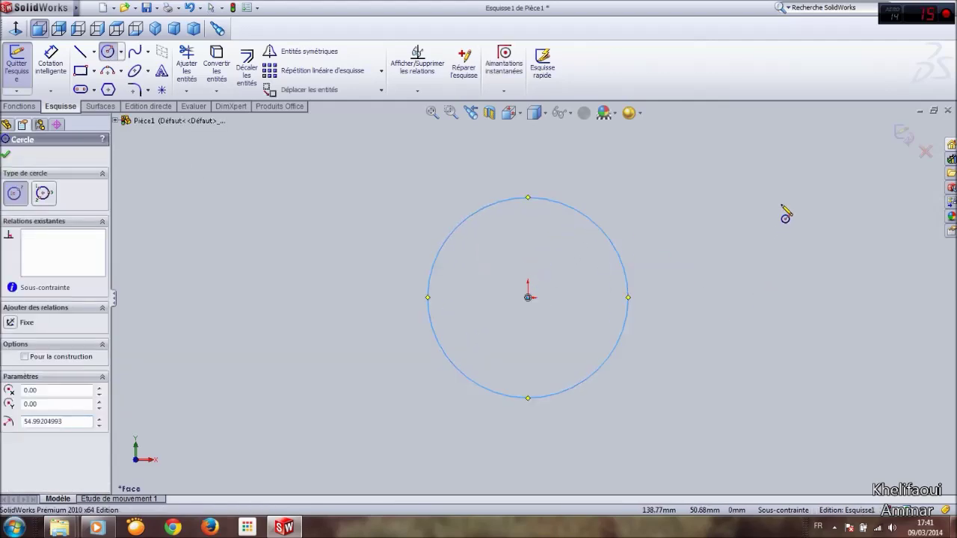
Dimension the circle's diameter and set it to 20 mm.
{"action": "right_click_drag", "start_coordinate": [709, 281], "coordinate": [715, 171]}
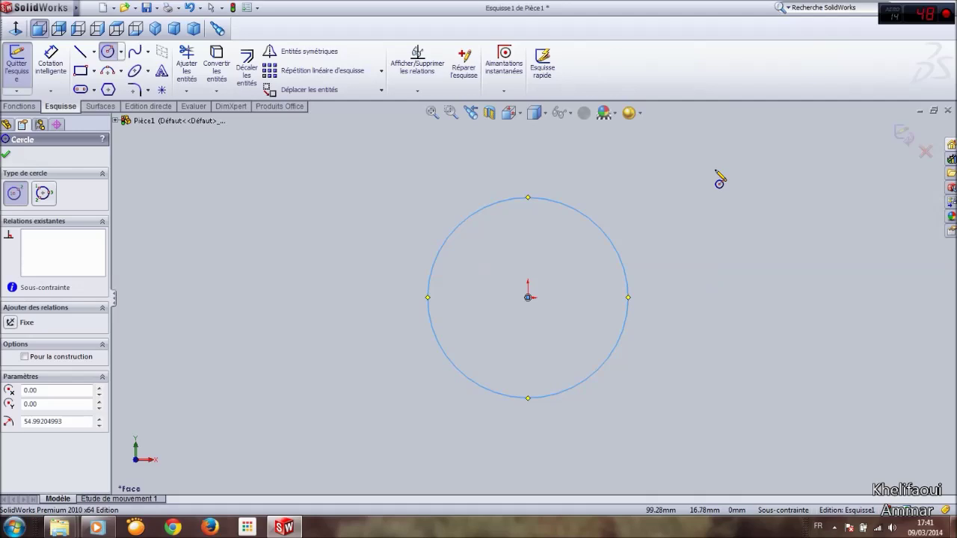
{"action": "left_click", "coordinate": [617, 252]}
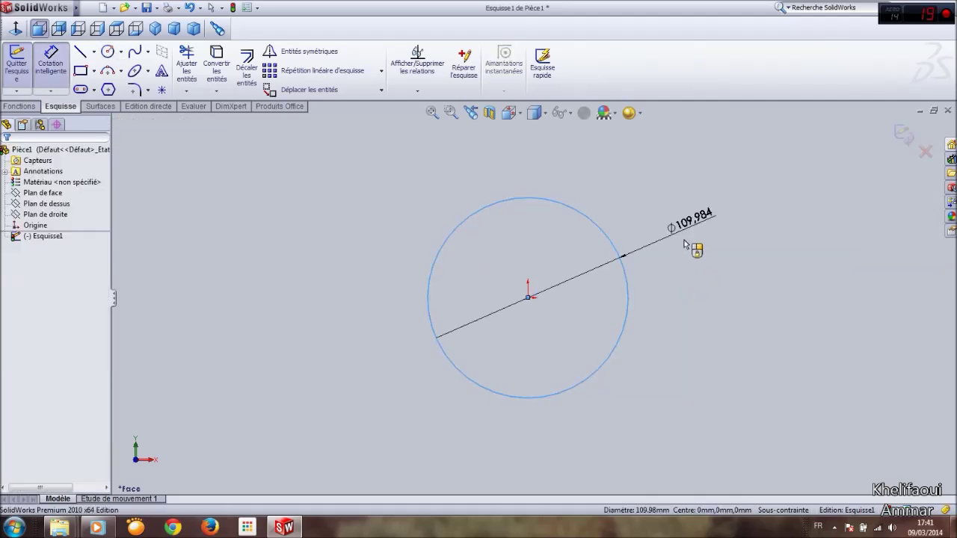
{"action": "left_click", "coordinate": [697, 226]}
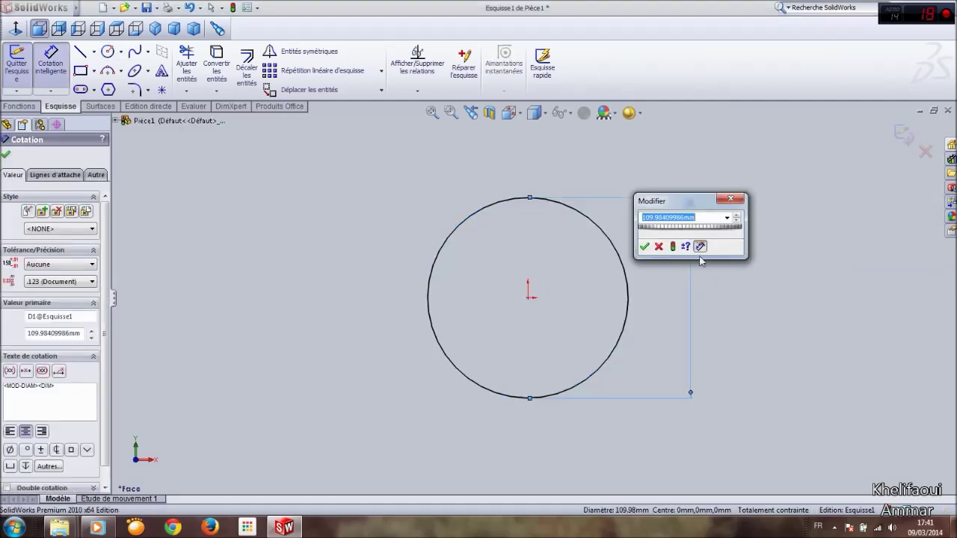
{"action": "type", "text": "20"}
{"action": "key", "text": "Return"}
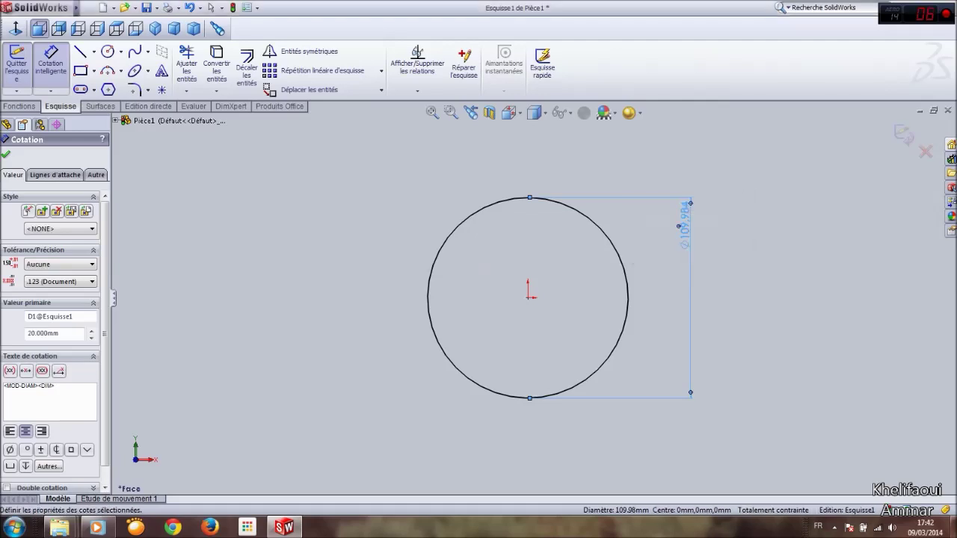
{"action": "left_click", "coordinate": [653, 315]}
Extrude the circle as a blind boss with a depth of 120 mm.
{"action": "scroll", "coordinate": [568, 286], "scroll_direction": "down", "scroll_amount": 5}
{"action": "scroll", "coordinate": [449, 308], "scroll_direction": "down", "scroll_amount": 2}
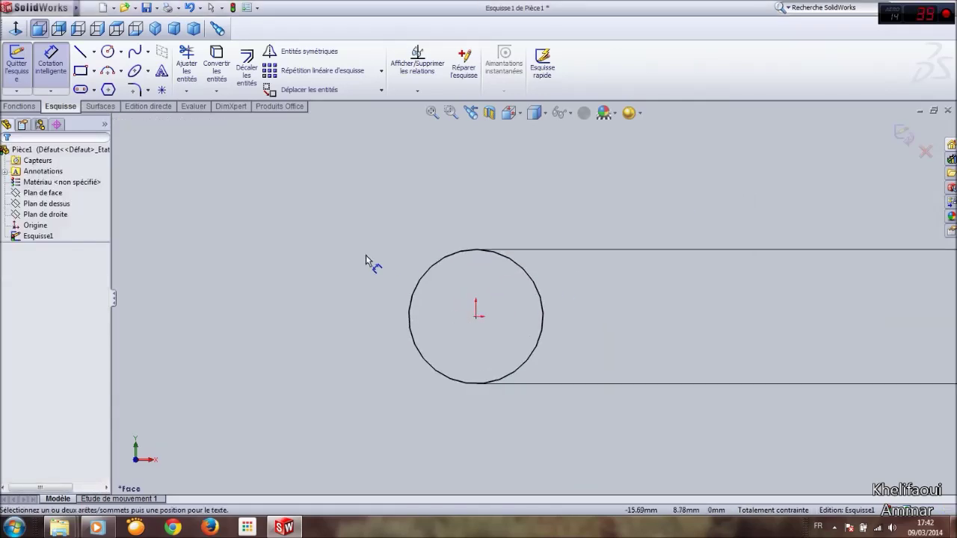
{"action": "left_click", "coordinate": [33, 110]}
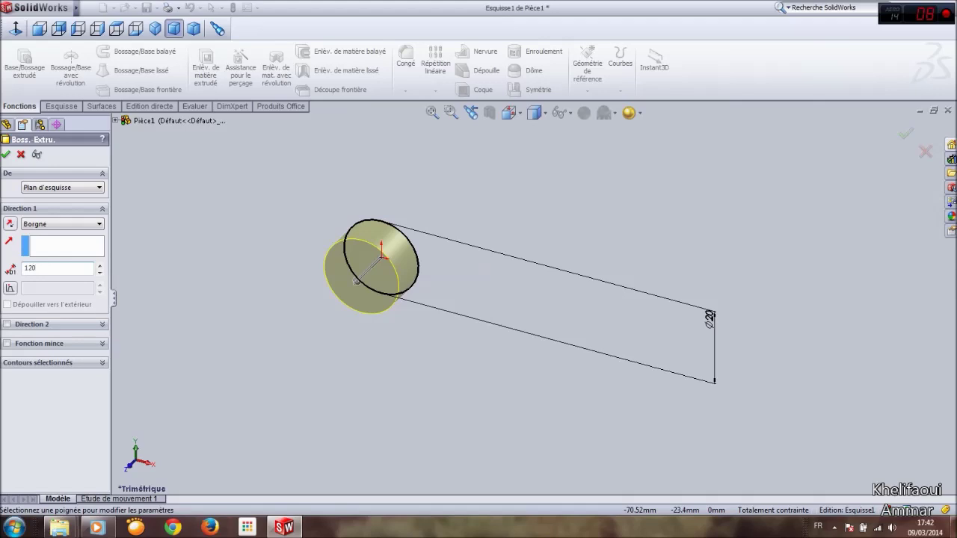
{"action": "key", "text": "Return"}
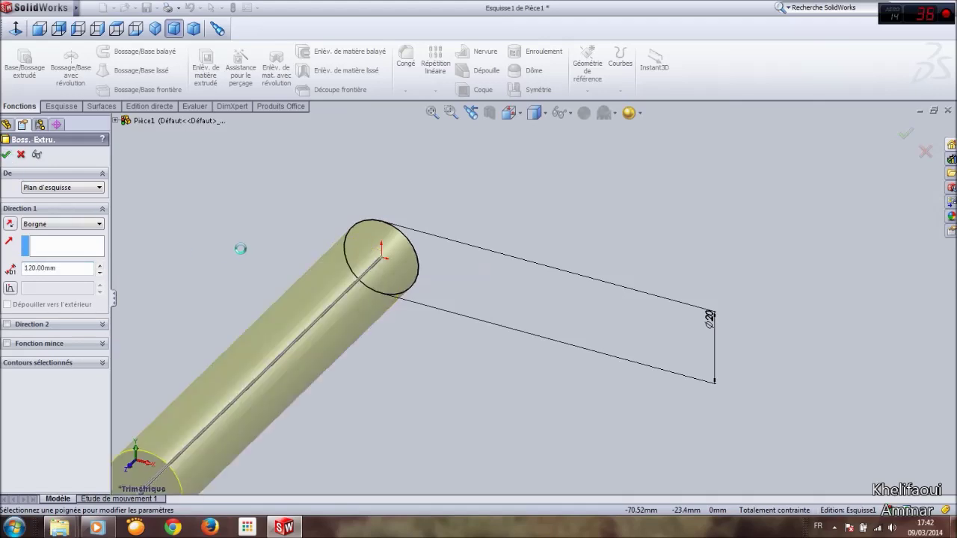
Start a new sketch on the front end face of the extruded cylinder.
{"action": "mouse_move", "coordinate": [260, 317]}
{"action": "middle_mouse_down"}
{"action": "mouse_move", "coordinate": [459, 234]}
{"action": "mouse_move", "coordinate": [234, 311]}
{"action": "middle_mouse_up"}
{"action": "scroll", "coordinate": [247, 397], "scroll_direction": "down", "scroll_amount": 3}
{"action": "scroll", "coordinate": [283, 365], "scroll_direction": "up", "scroll_amount": 1}
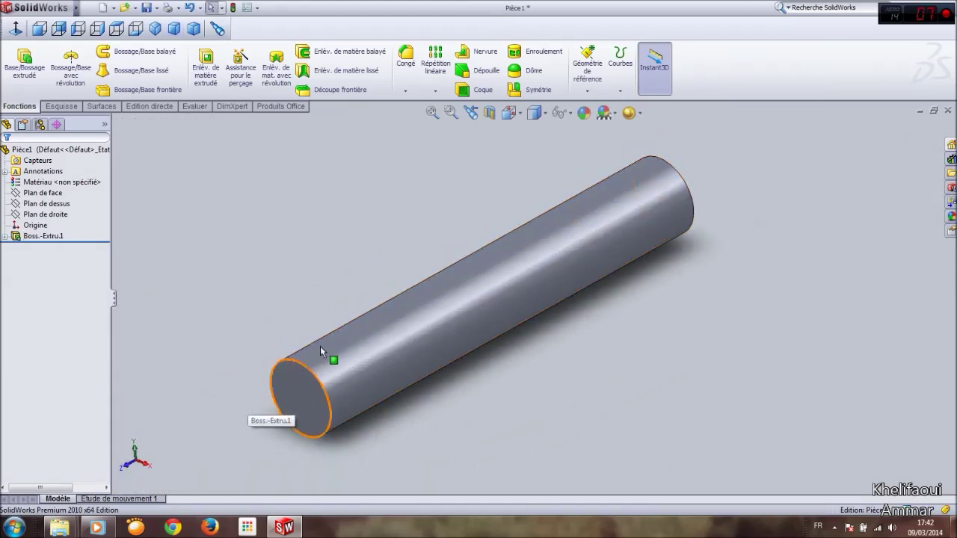
{"action": "middle_click_drag", "start_coordinate": [350, 236], "coordinate": [362, 248]}
{"action": "left_click", "coordinate": [334, 420]}
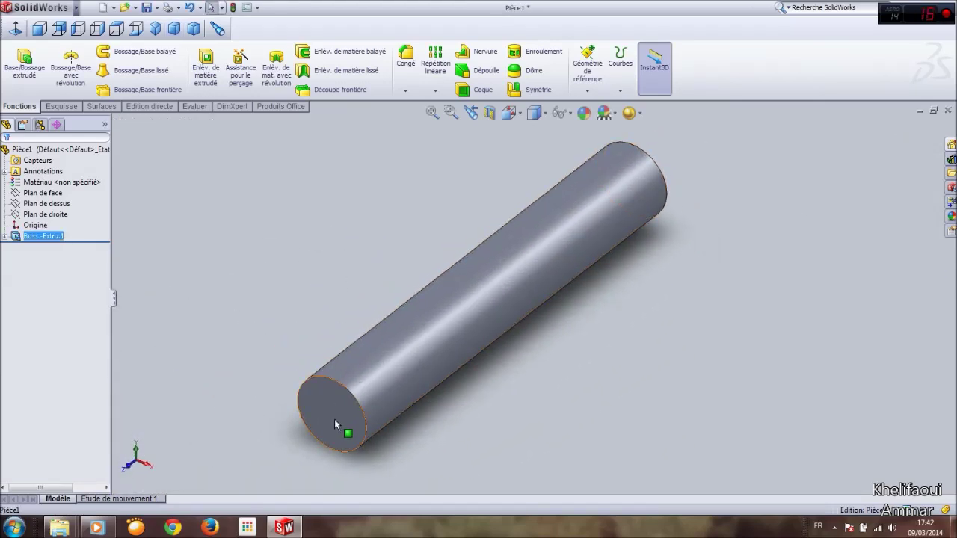
{"action": "left_click", "coordinate": [335, 419]}
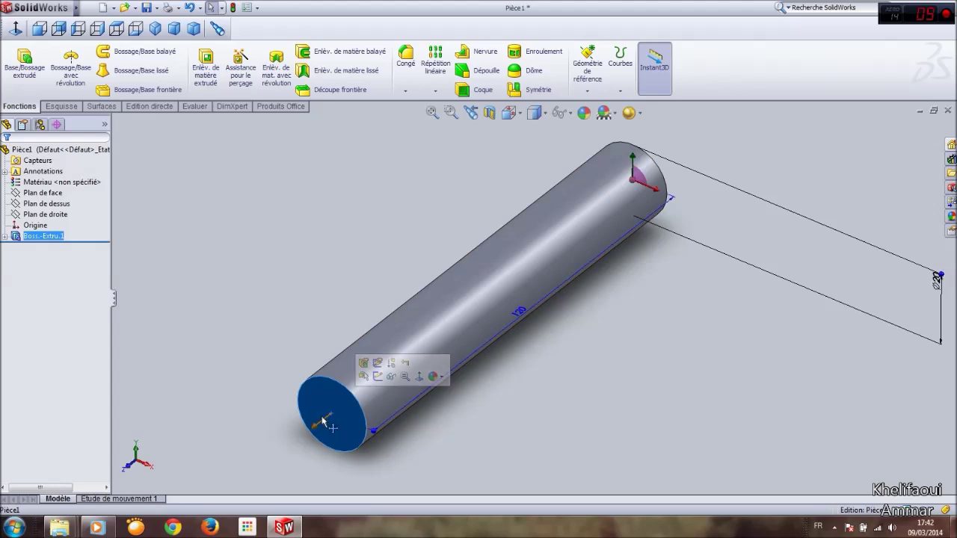
{"action": "left_click", "coordinate": [379, 376]}
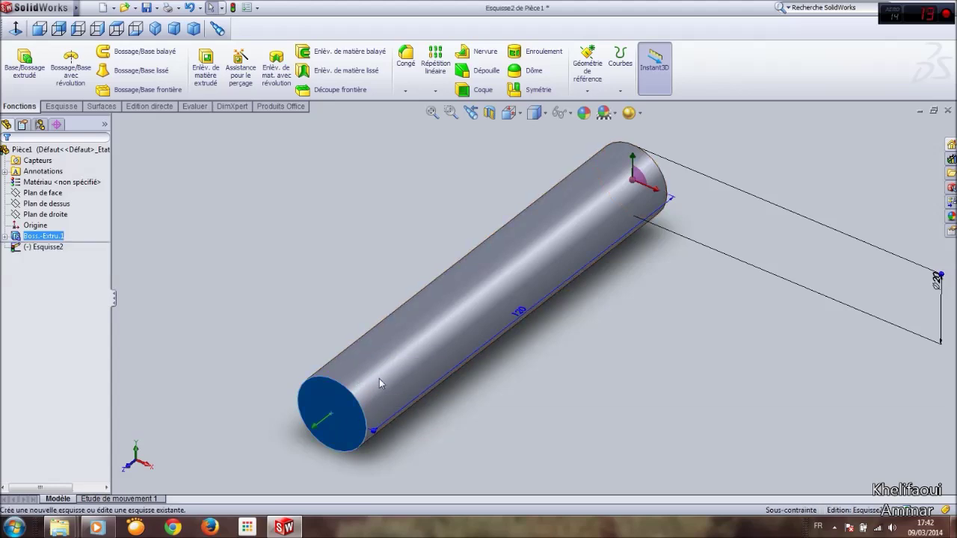
{"action": "left_click", "coordinate": [15, 30]}
{"action": "left_click", "coordinate": [437, 383]}
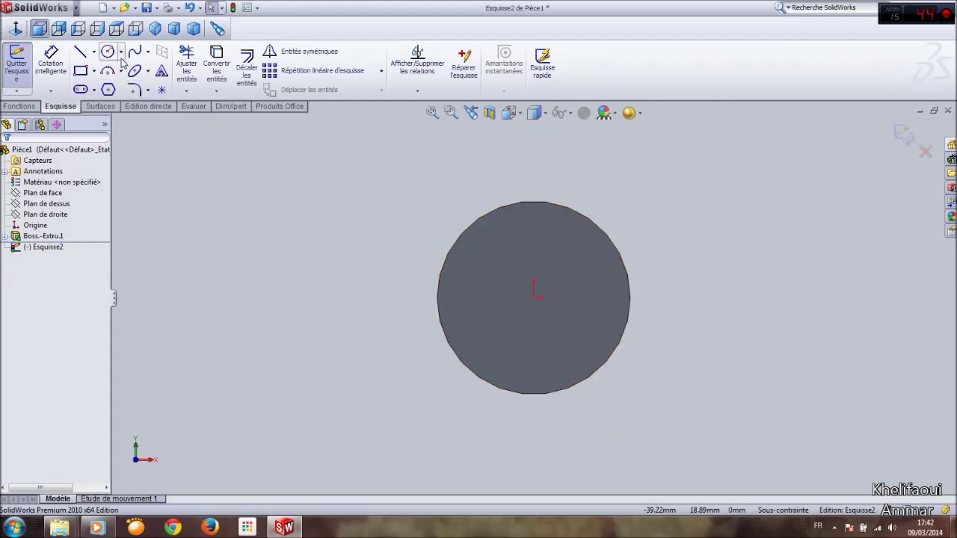
Sketch a circle of about 5.3 mm radius across the end face's lower-right edge and another of about 6.1 mm radius at its upper left.
{"action": "left_click", "coordinate": [598, 356]}
{"action": "left_click", "coordinate": [634, 393]}
{"action": "left_click", "coordinate": [509, 274]}
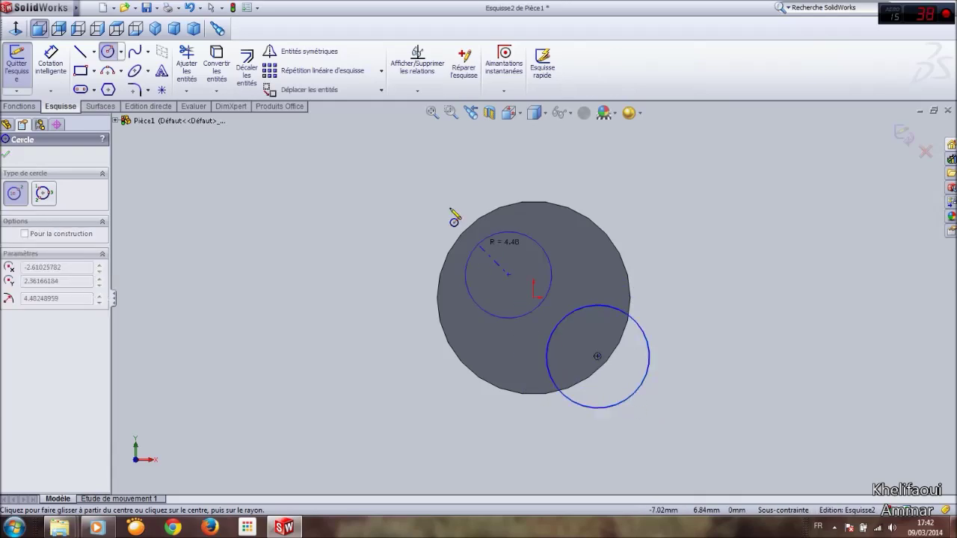
{"action": "left_click", "coordinate": [469, 229]}
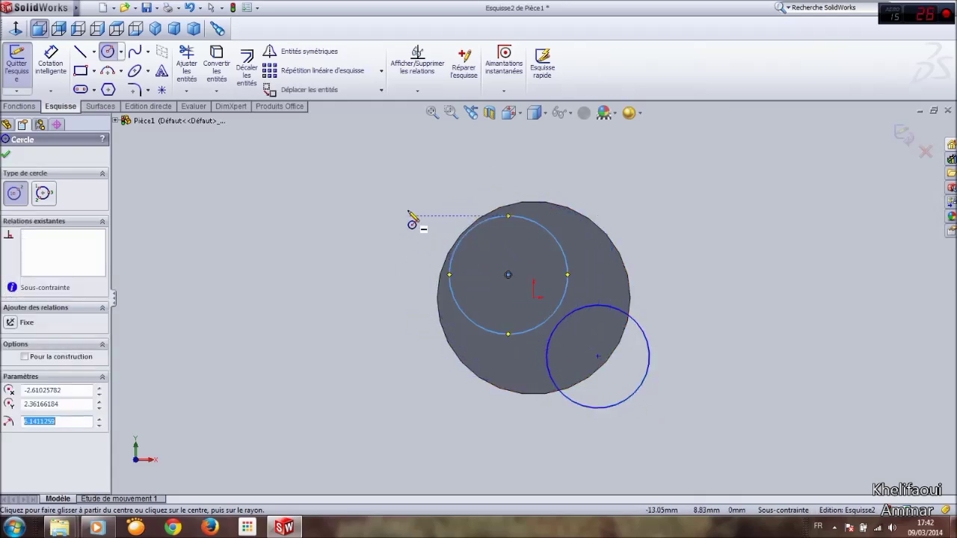
Dimension the lower-right circle's diameter and set it to 10 mm.
{"action": "right_click_drag", "start_coordinate": [412, 222], "coordinate": [416, 146]}
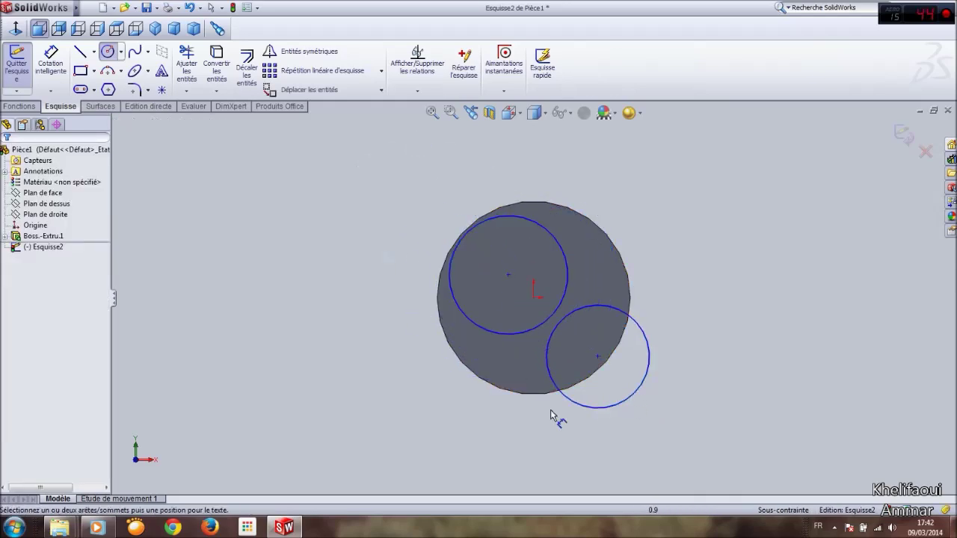
{"action": "left_click", "coordinate": [650, 359]}
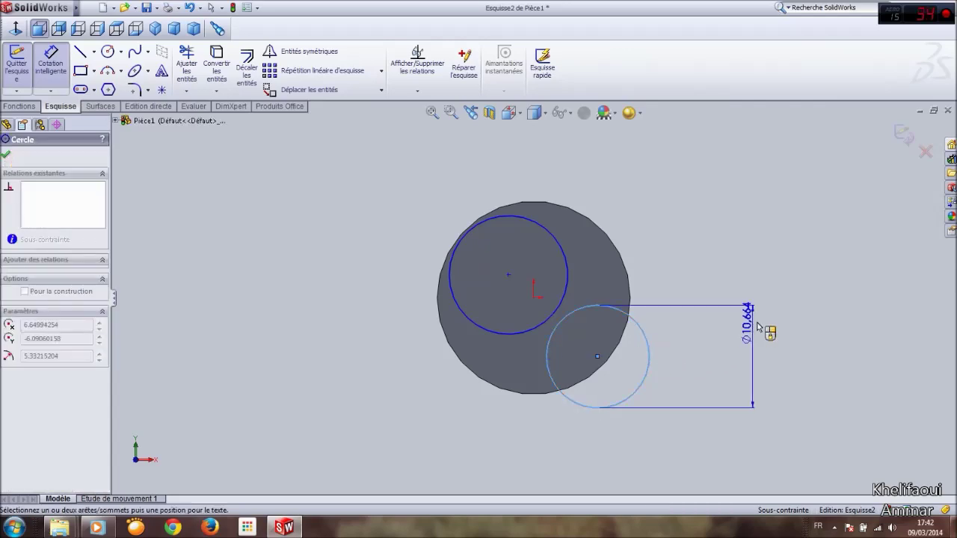
{"action": "left_click", "coordinate": [812, 356]}
{"action": "type", "text": "10"}
{"action": "key", "text": "Return"}
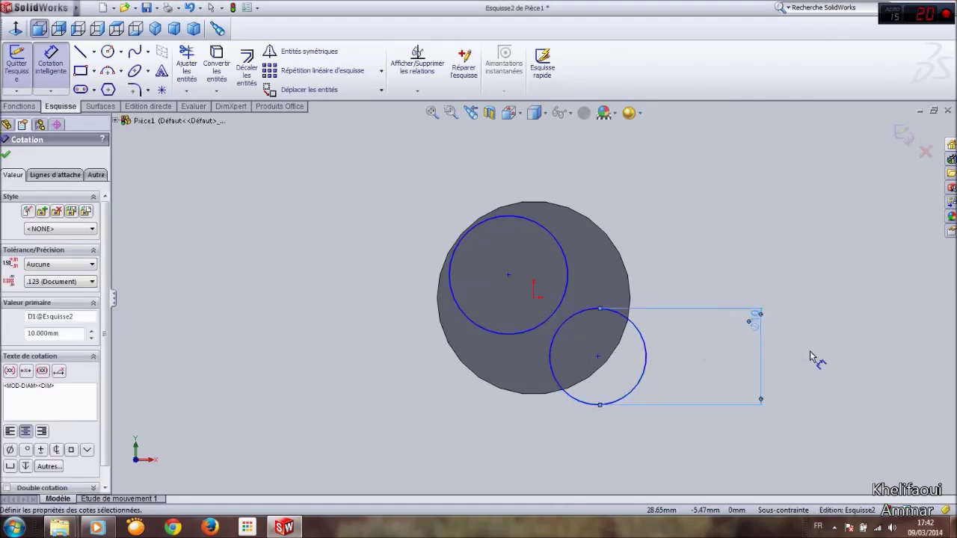
Dimension the upper-left circle's diameter and set it to 15 mm.
{"action": "left_click", "coordinate": [559, 241]}
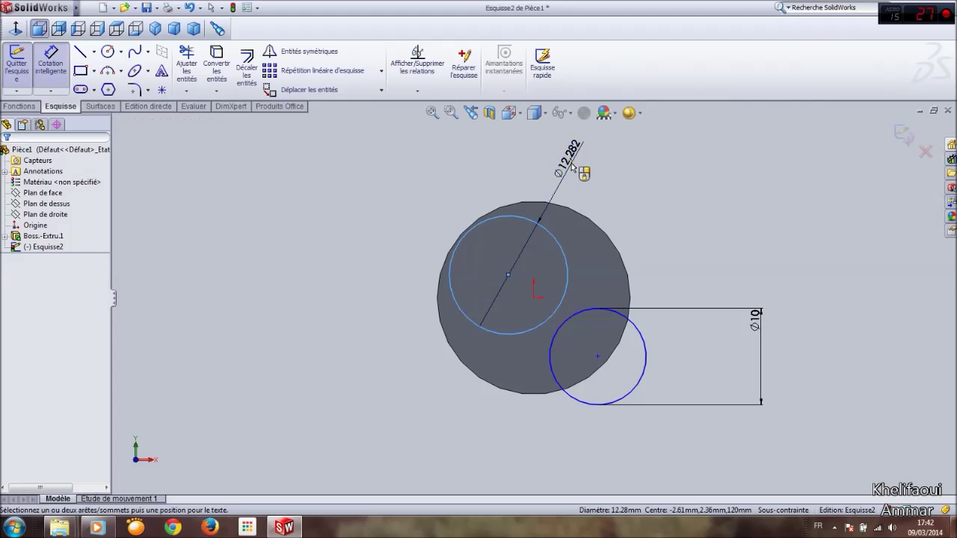
{"action": "left_click", "coordinate": [699, 168]}
{"action": "type", "text": "15"}
{"action": "key", "text": "Return"}
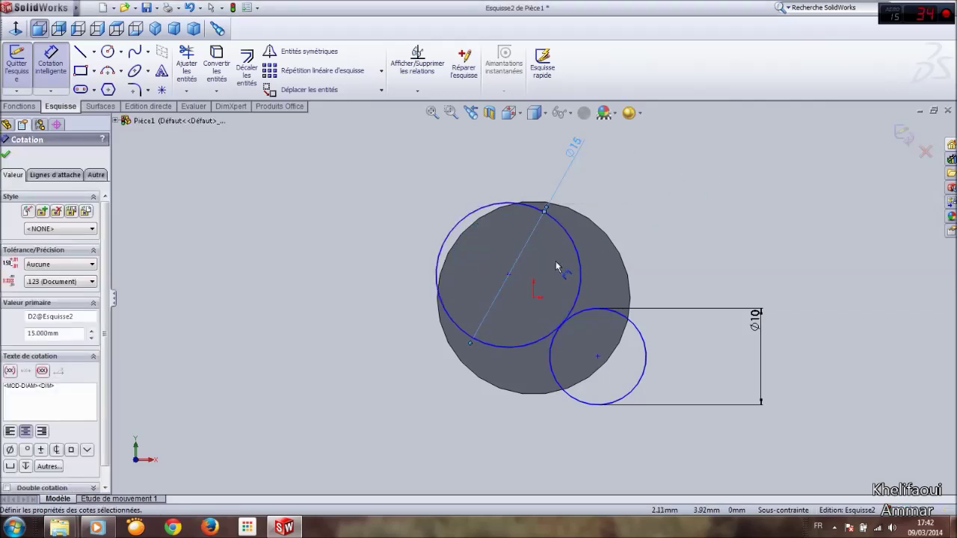
{"action": "key", "text": "Escape"}
Move the 10 mm circle's centre to about X 5.7, Y -7.6 mm and the 15 mm circle's centre to about X -3.9, Y 5.1 mm.
{"action": "mouse_move", "coordinate": [598, 358]}
{"action": "left_mouse_down"}
{"action": "mouse_move", "coordinate": [603, 367]}
{"action": "mouse_move", "coordinate": [589, 371]}
{"action": "left_mouse_up"}
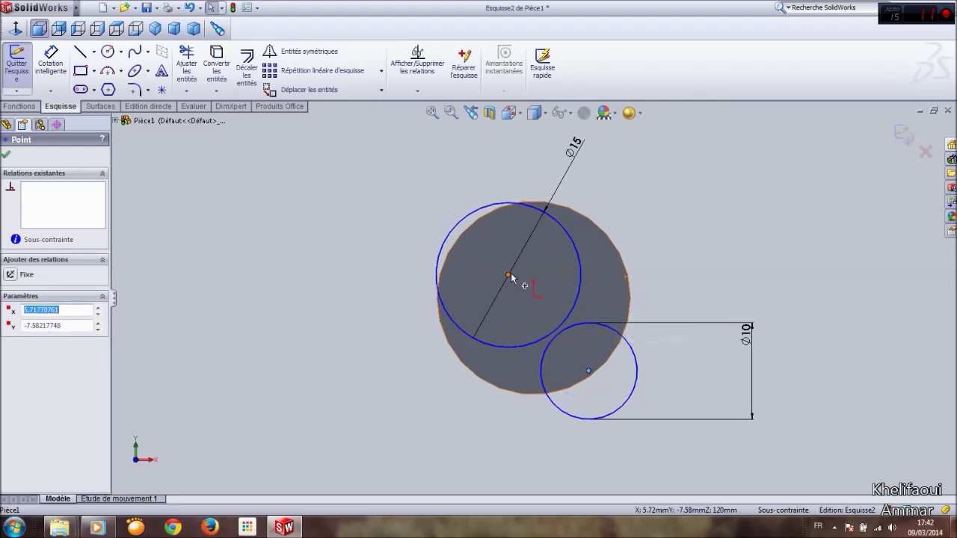
{"action": "left_click_drag", "start_coordinate": [508, 274], "coordinate": [497, 249]}
{"action": "left_click", "coordinate": [381, 265]}
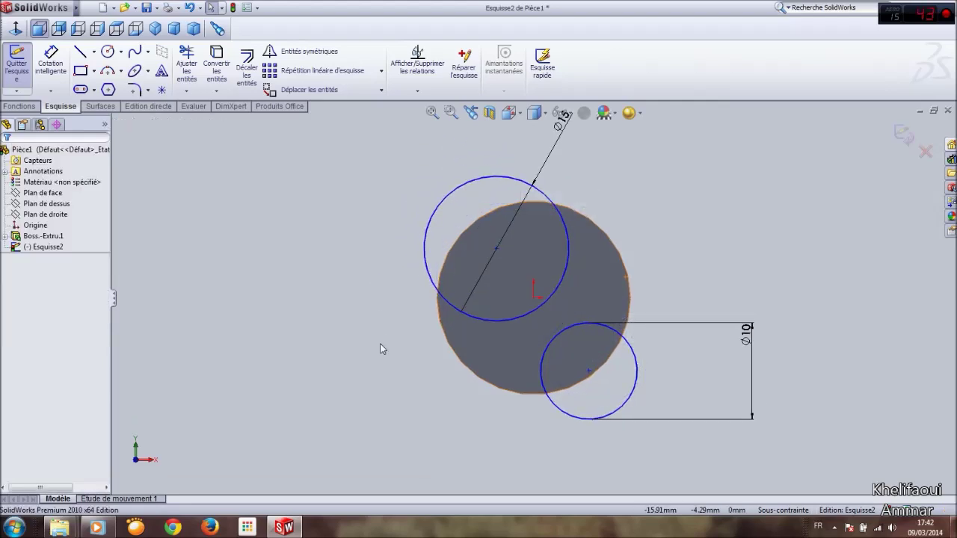
Dimension the vertical distance from the 15 mm circle's centre to the origin and set it to 5 mm.
{"action": "right_click_drag", "start_coordinate": [382, 346], "coordinate": [378, 218]}
{"action": "left_click", "coordinate": [497, 249]}
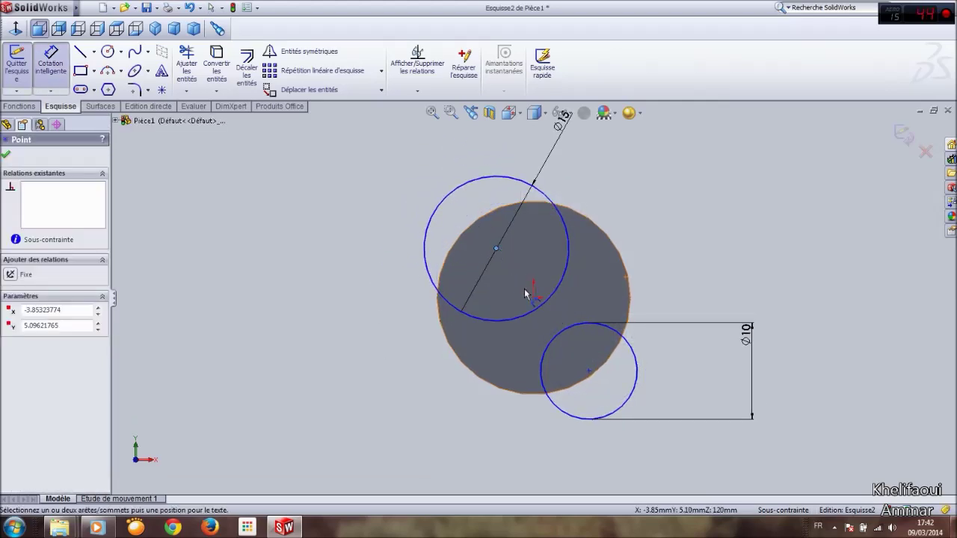
{"action": "left_click", "coordinate": [533, 299]}
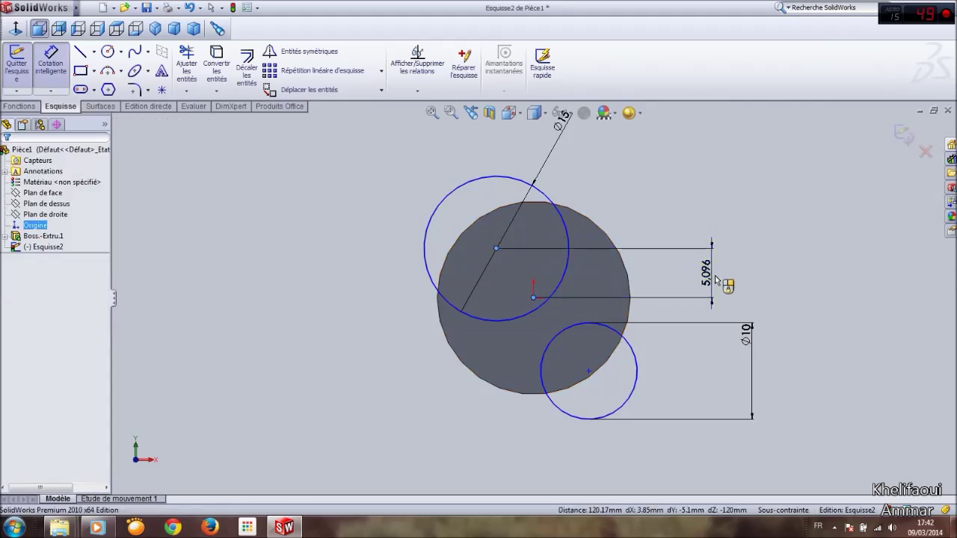
{"action": "left_click", "coordinate": [719, 284]}
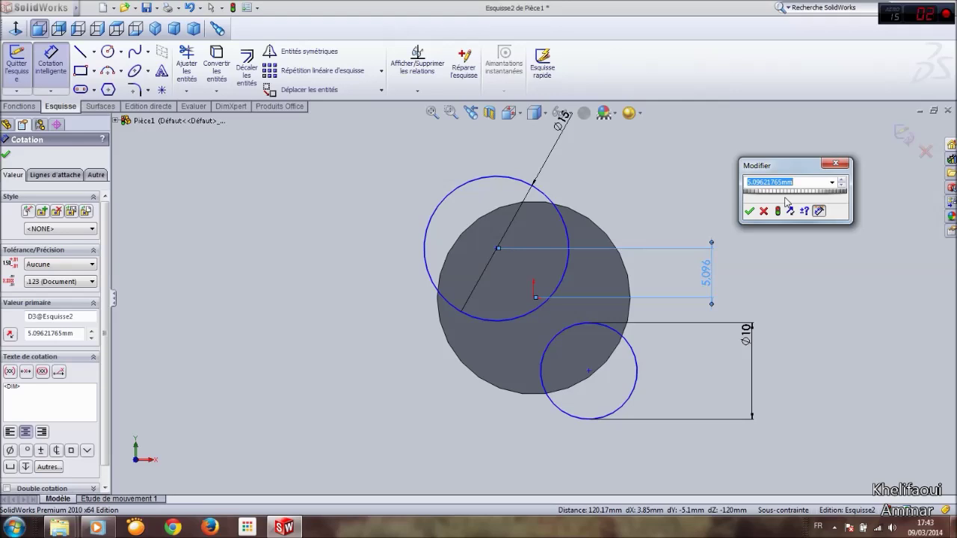
{"action": "type", "text": "5"}
{"action": "key", "text": "Return"}
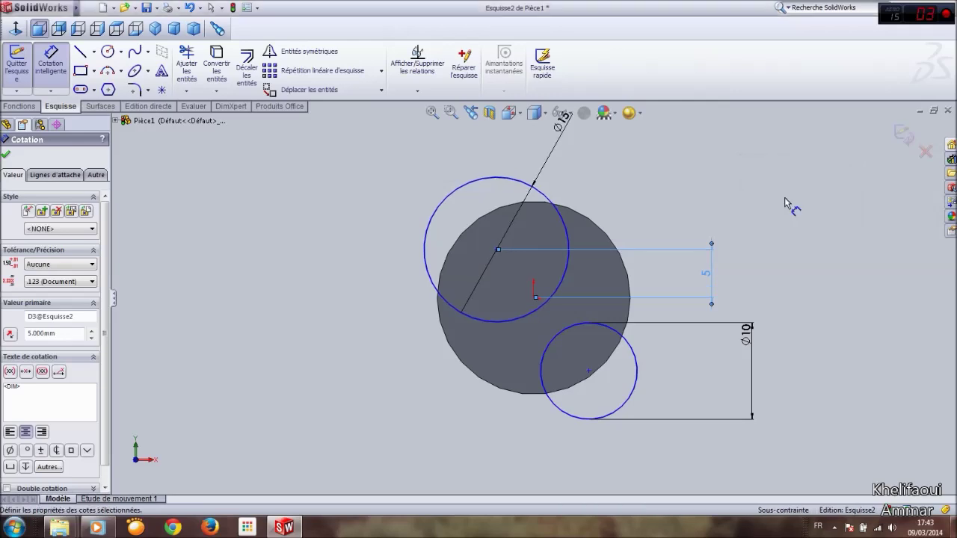
Dimension the horizontal distance from the 15 mm circle's centre to the origin and set it to 5 mm.
{"action": "left_click", "coordinate": [500, 322]}
{"action": "left_click", "coordinate": [534, 298]}
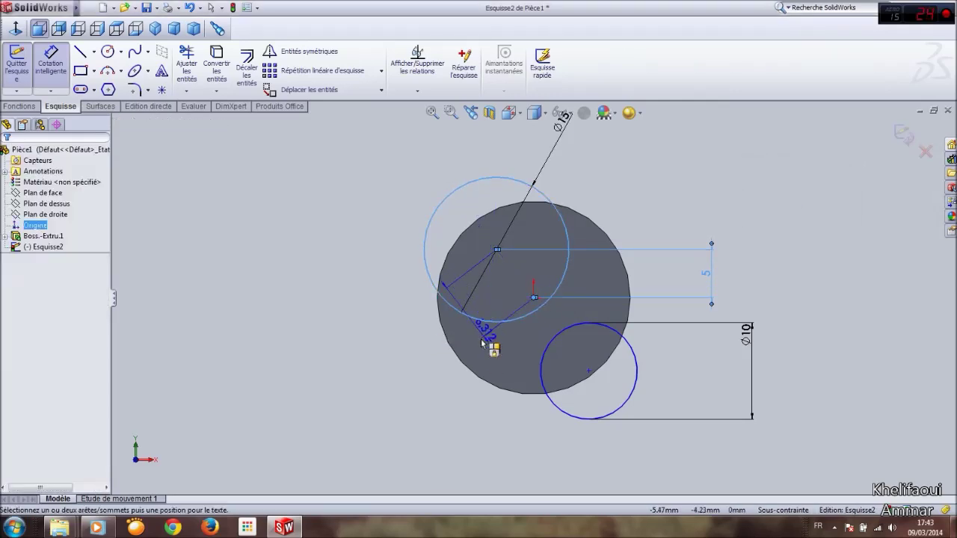
{"action": "left_click", "coordinate": [503, 425]}
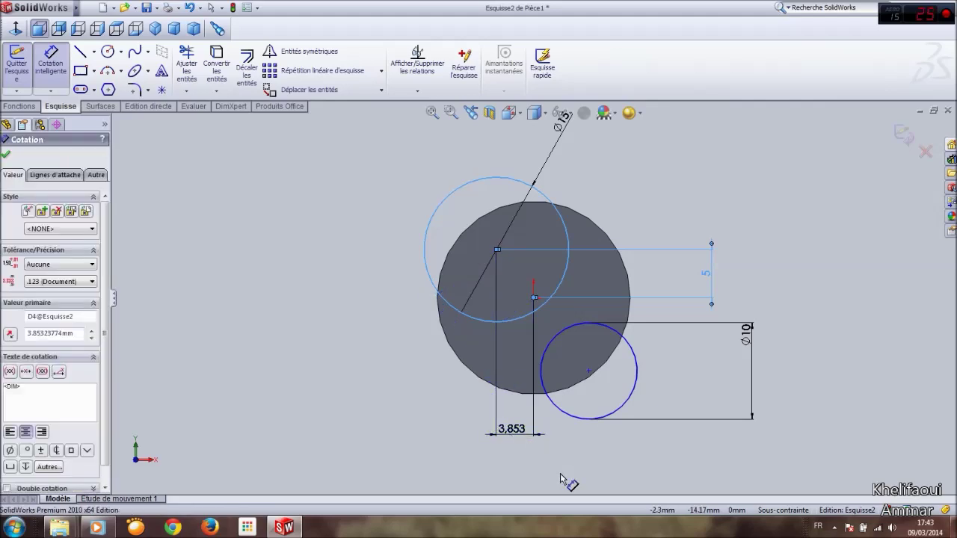
{"action": "type", "text": "5"}
{"action": "key", "text": "Return"}
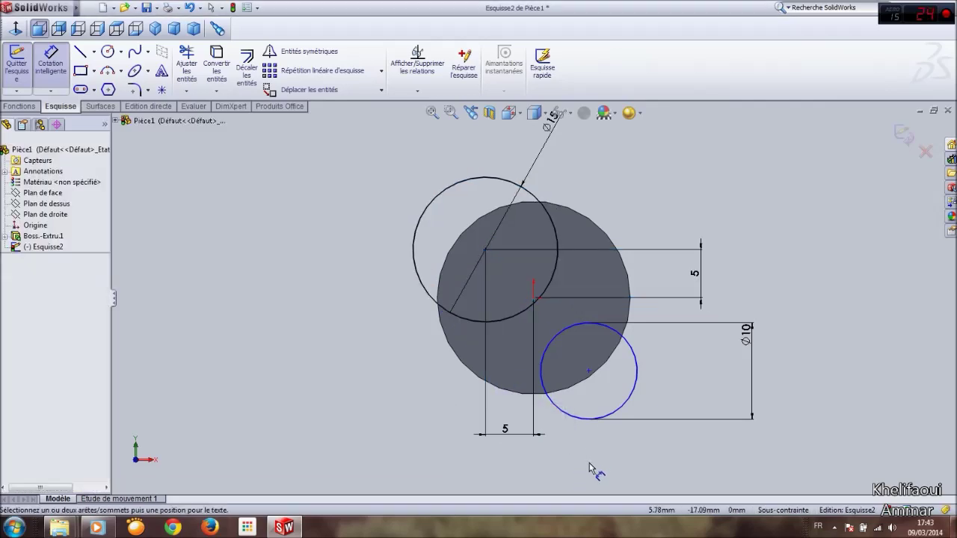
Dimension the horizontal distance from the 10 mm circle's centre to the origin and set it to 5 mm.
{"action": "left_click", "coordinate": [589, 370]}
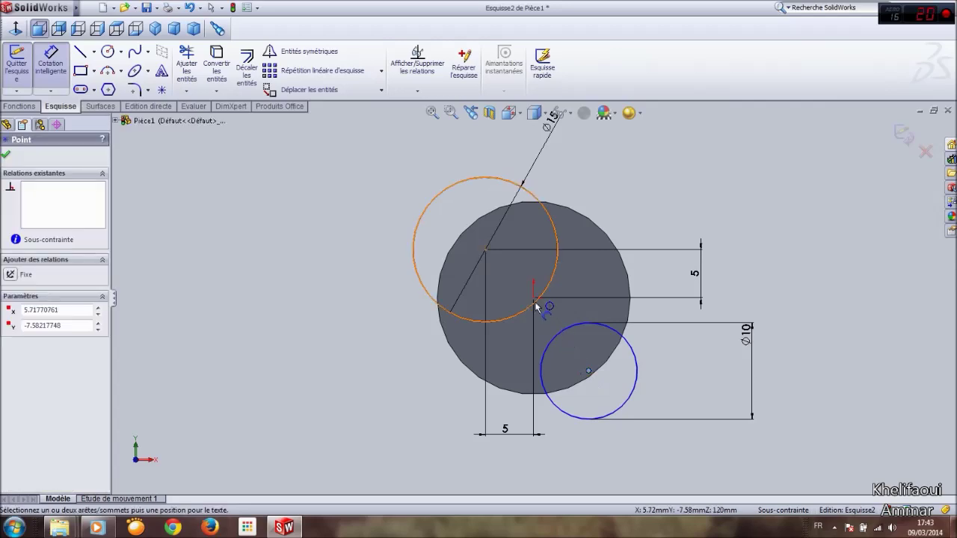
{"action": "left_click", "coordinate": [533, 297]}
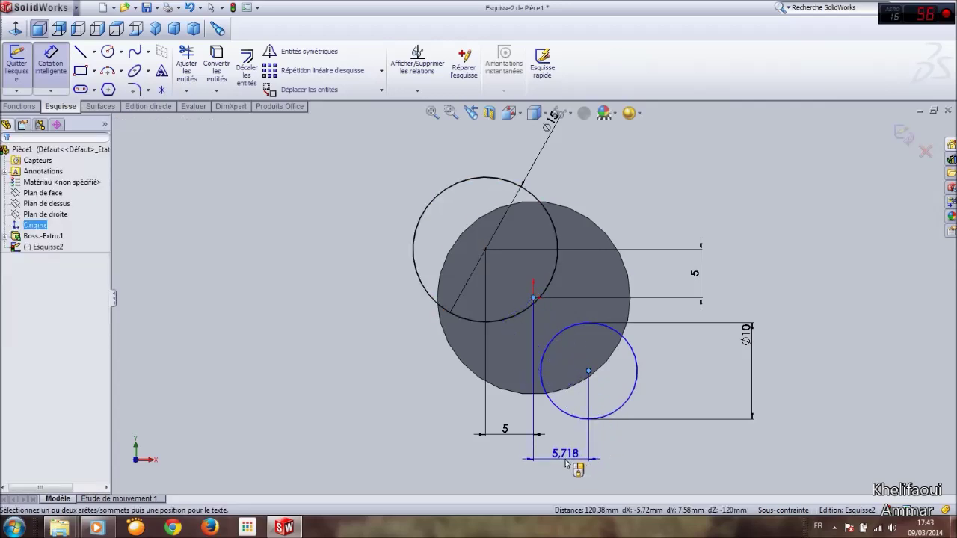
{"action": "left_click", "coordinate": [578, 464]}
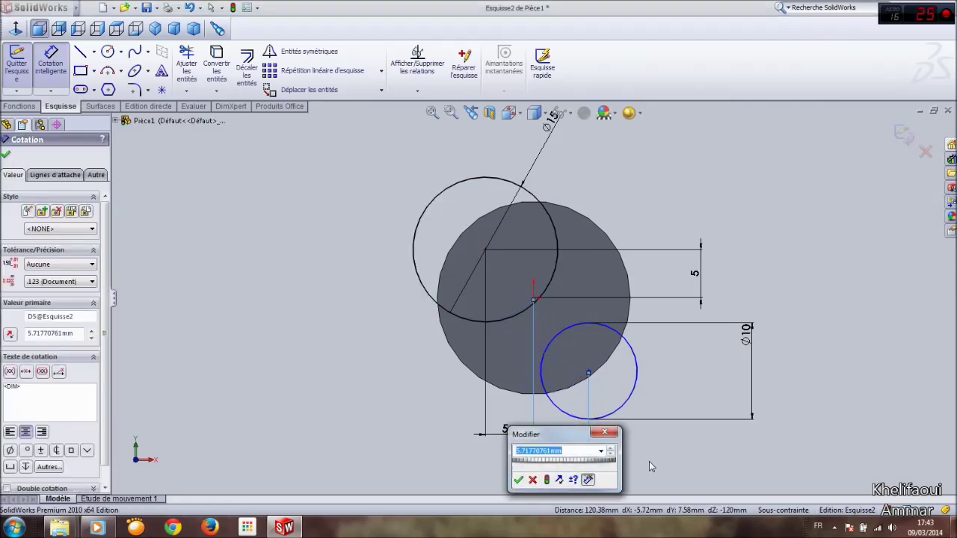
{"action": "type", "text": "5"}
{"action": "key", "text": "Return"}
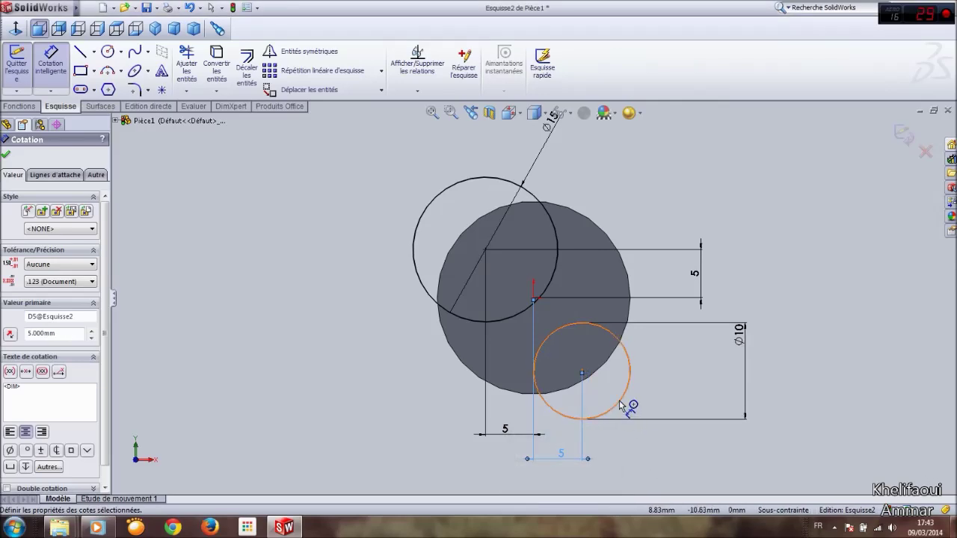
Dimension the vertical distance from the 10 mm circle's centre to the origin, set it to 7 mm, and exit the sketch.
{"action": "left_click", "coordinate": [582, 372]}
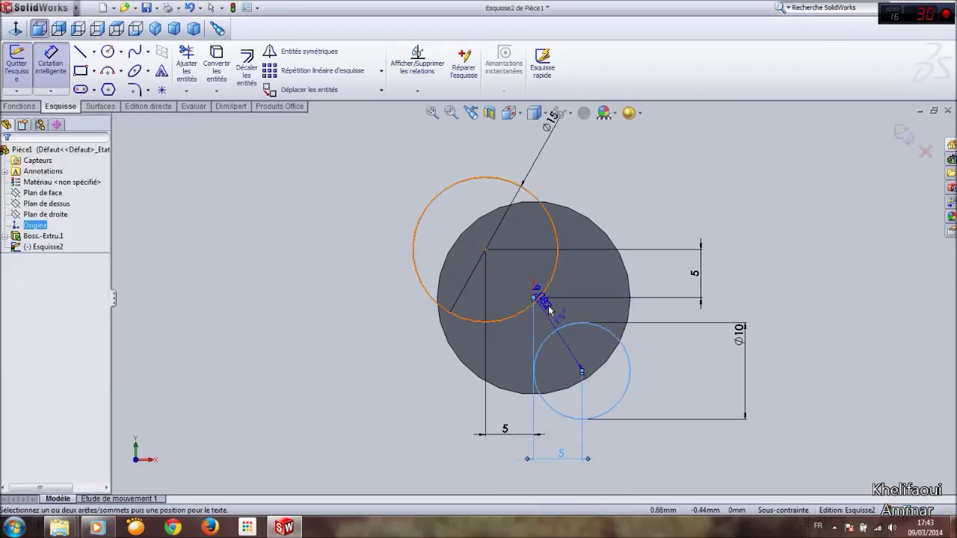
{"action": "left_click", "coordinate": [549, 308]}
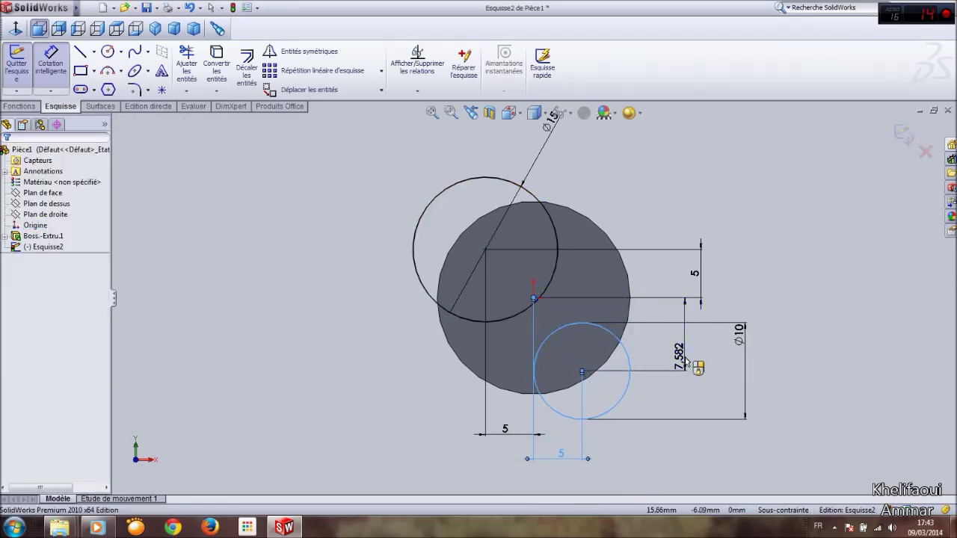
{"action": "left_click", "coordinate": [682, 397]}
{"action": "type", "text": "7"}
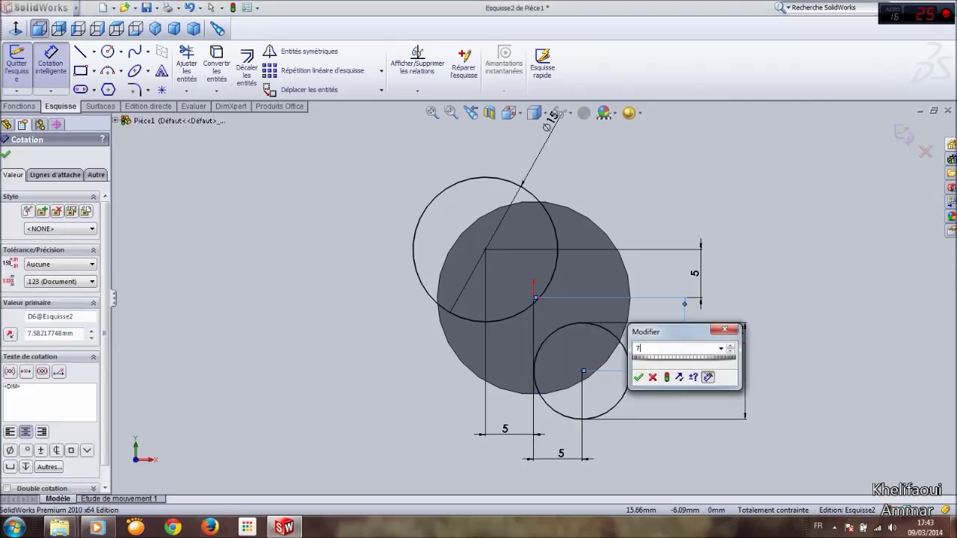
{"action": "key", "text": "Return"}
{"action": "left_click", "coordinate": [781, 293]}
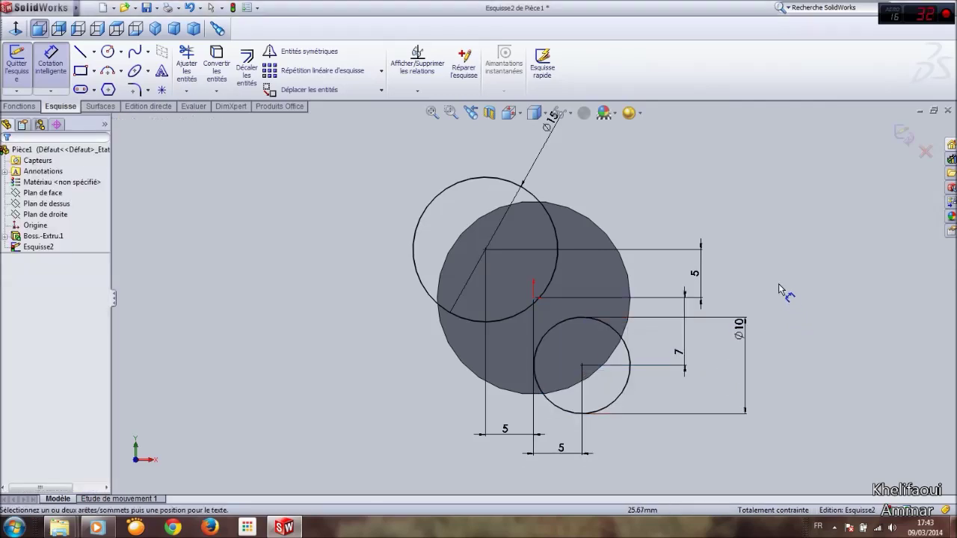
{"action": "left_click", "coordinate": [902, 133]}
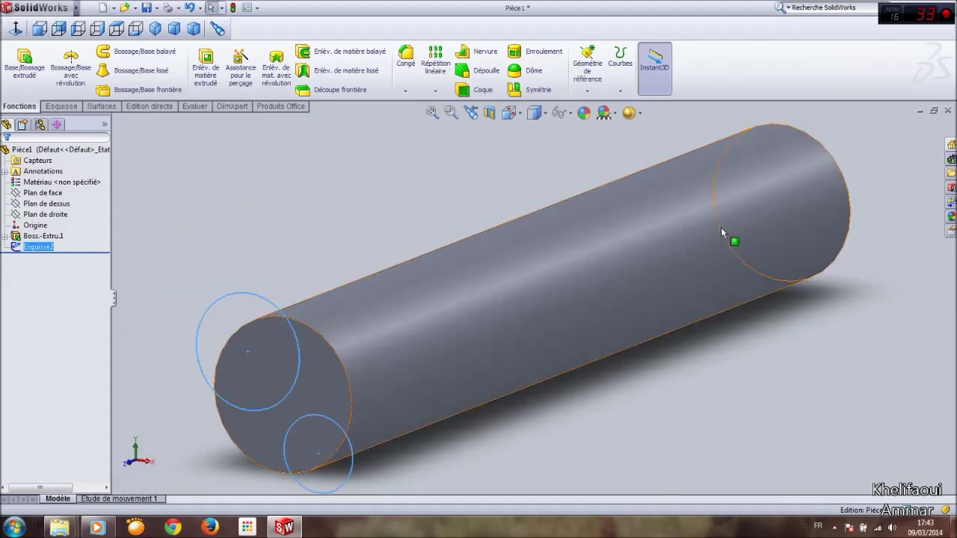
{"action": "scroll", "coordinate": [716, 388], "scroll_direction": "up", "scroll_amount": 3}
{"action": "left_click", "coordinate": [717, 388]}
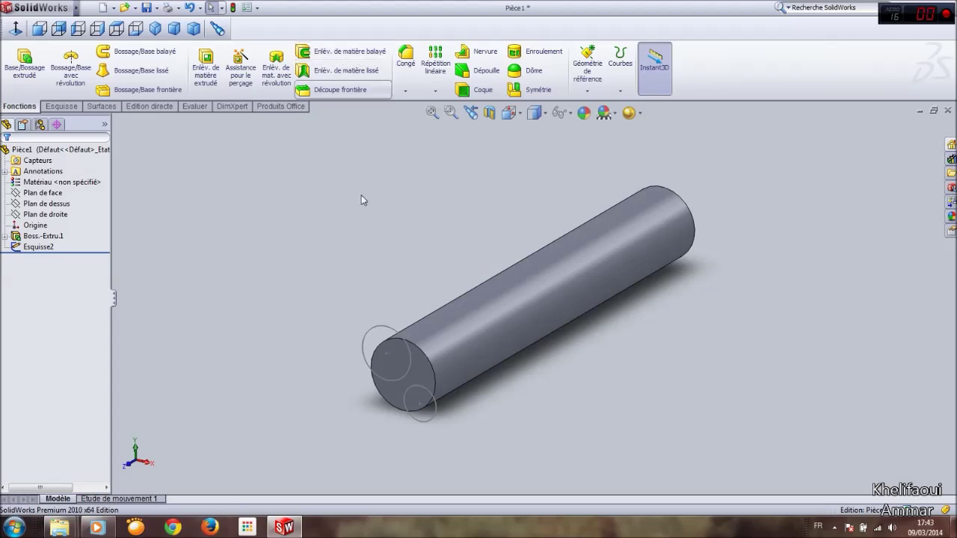
{"action": "left_click", "coordinate": [45, 249]}
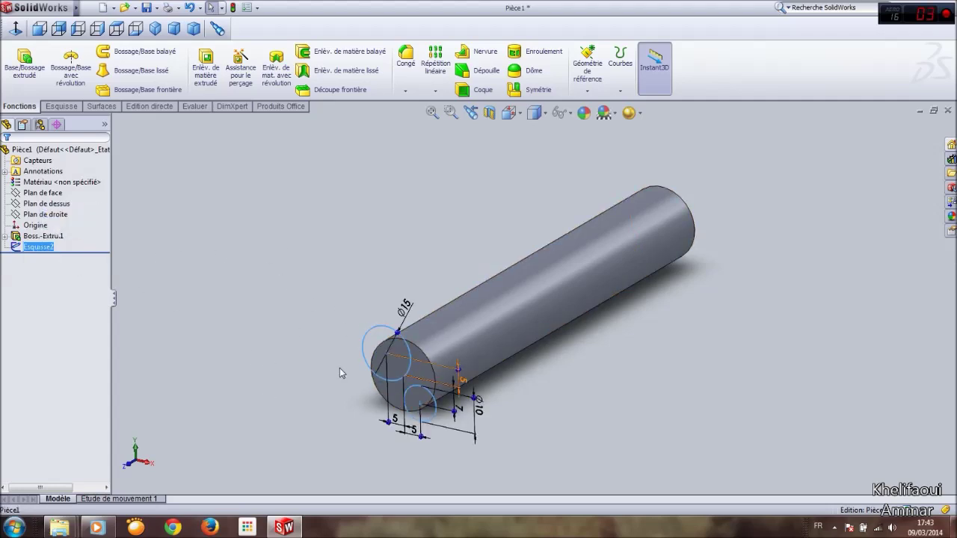
{"action": "middle_click_drag", "start_coordinate": [404, 363], "coordinate": [299, 358]}
{"action": "left_click", "coordinate": [225, 323]}
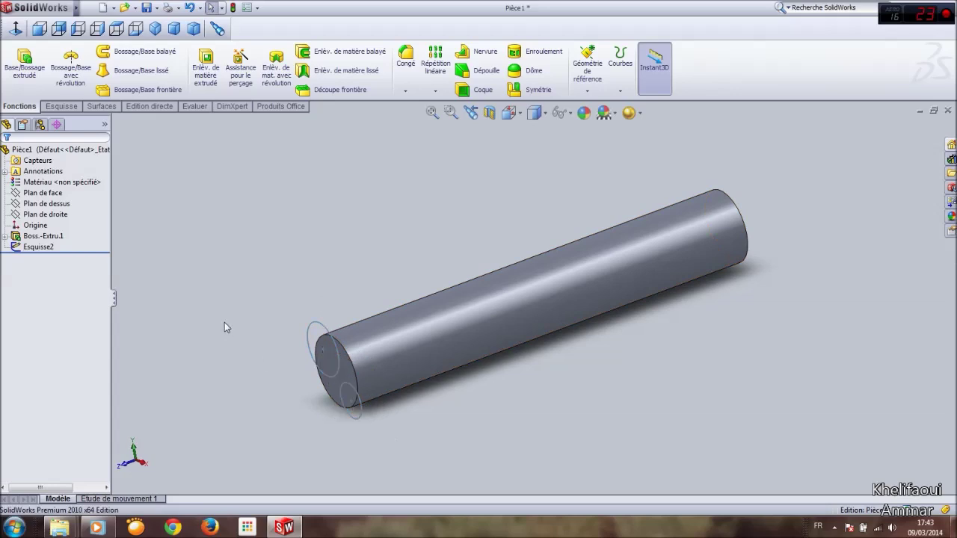
{"action": "key", "text": "z"}
{"action": "middle_click_drag", "start_coordinate": [317, 226], "coordinate": [356, 287]}
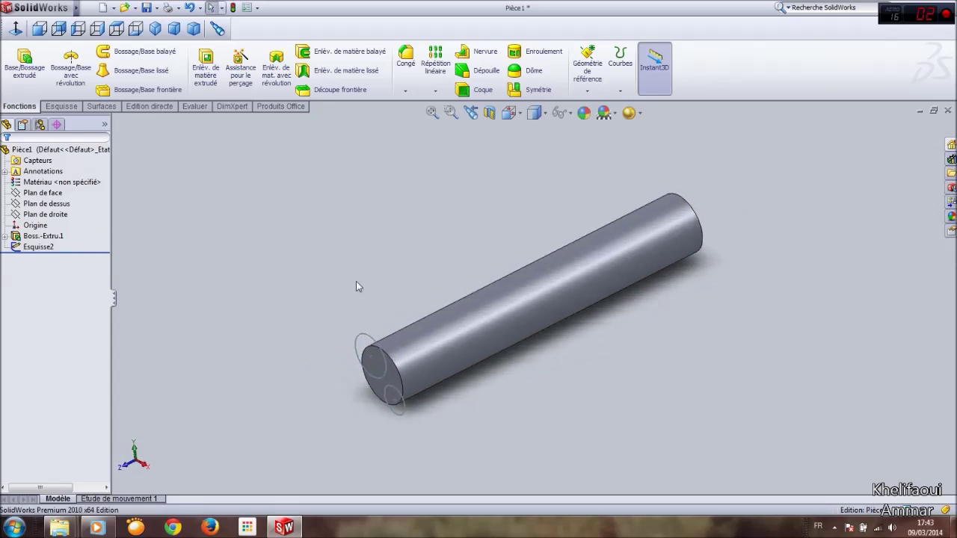
Start a new sketch on the right plane (Plan de droite) and view it face-on.
{"action": "left_click", "coordinate": [66, 204]}
{"action": "left_click", "coordinate": [65, 216]}
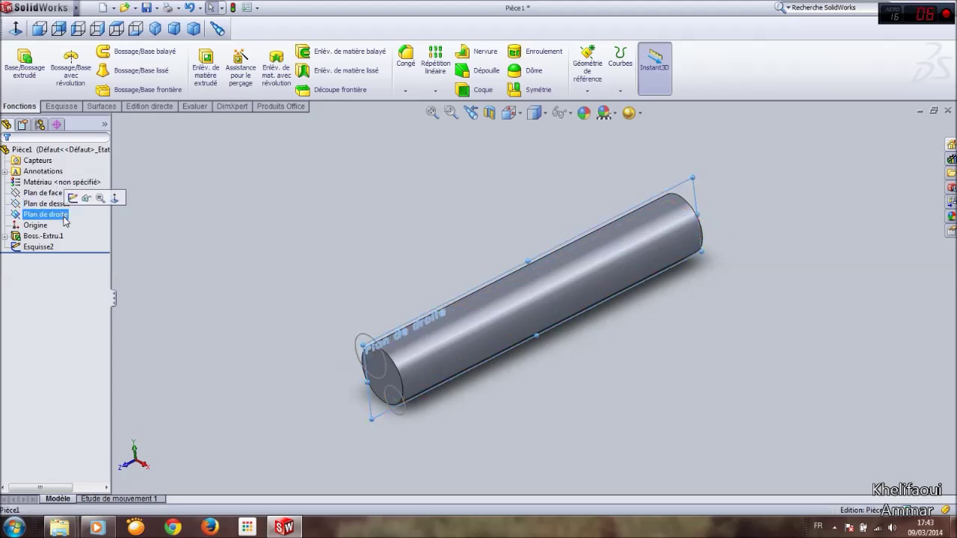
{"action": "left_click", "coordinate": [65, 204]}
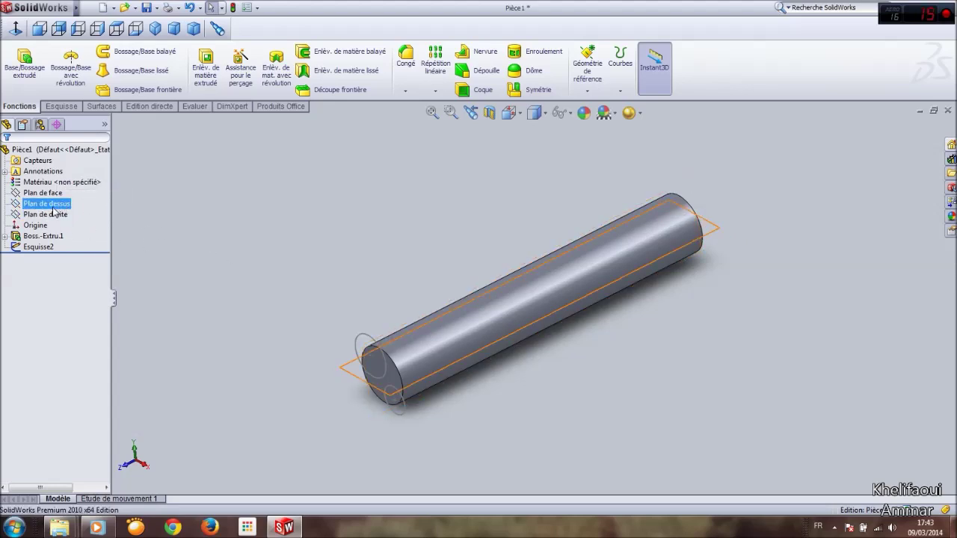
{"action": "left_click", "coordinate": [57, 207]}
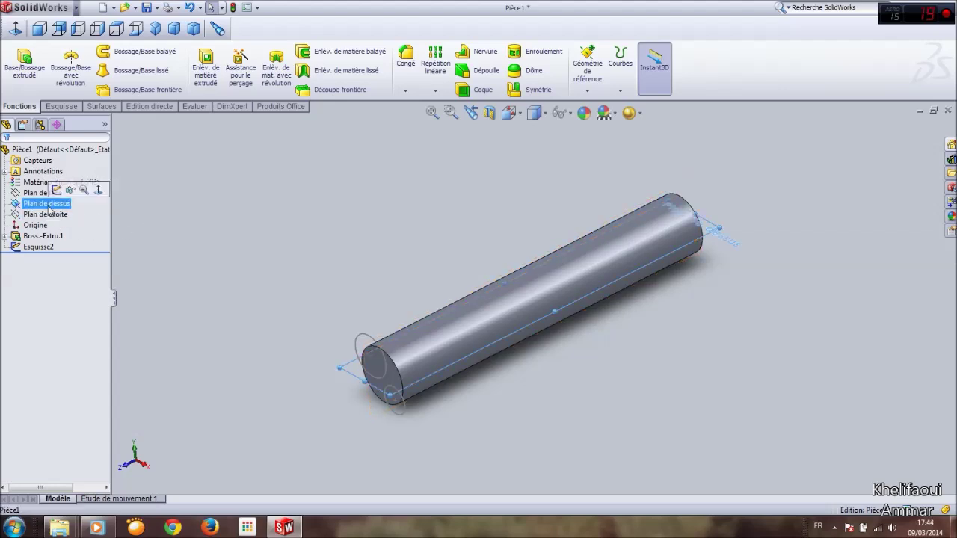
{"action": "left_click", "coordinate": [54, 215]}
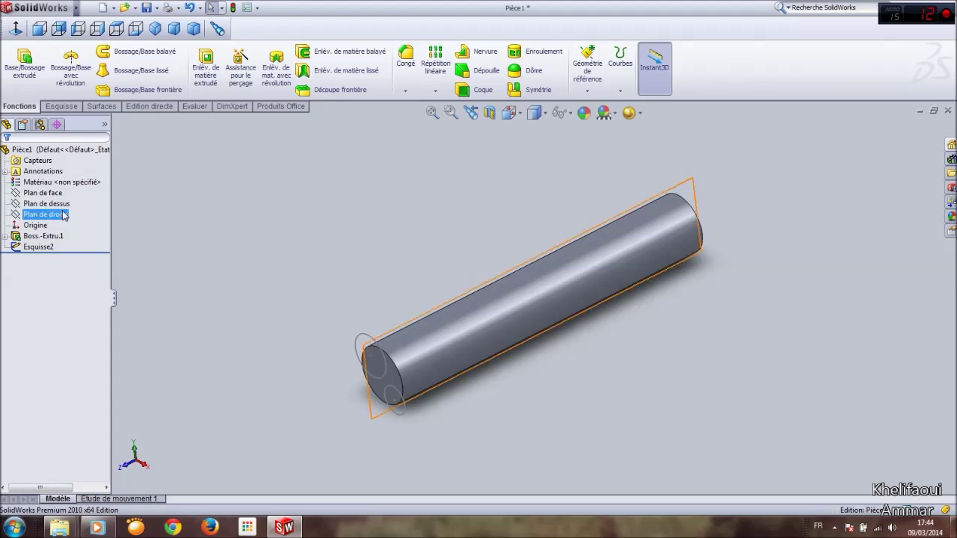
{"action": "left_click", "coordinate": [60, 206]}
{"action": "left_click", "coordinate": [57, 206]}
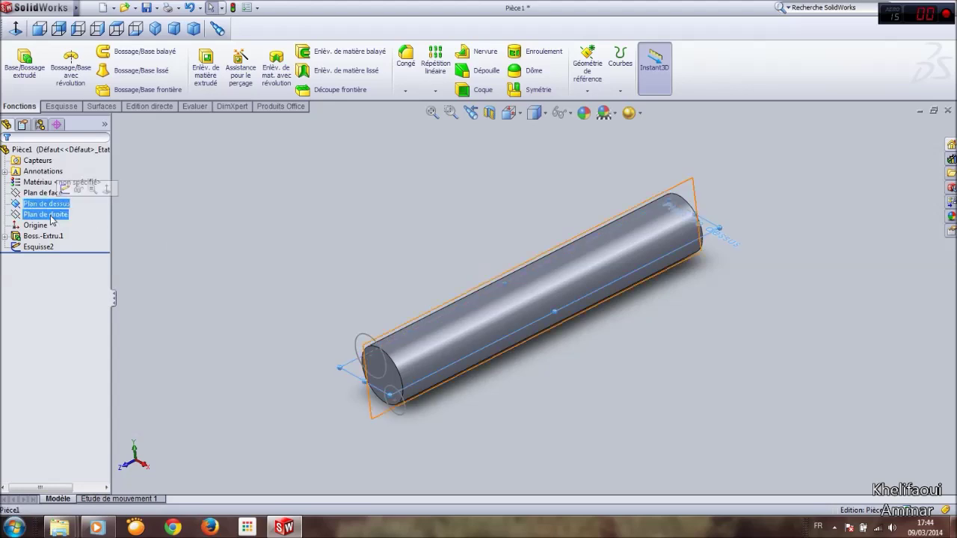
{"action": "left_click", "coordinate": [52, 215]}
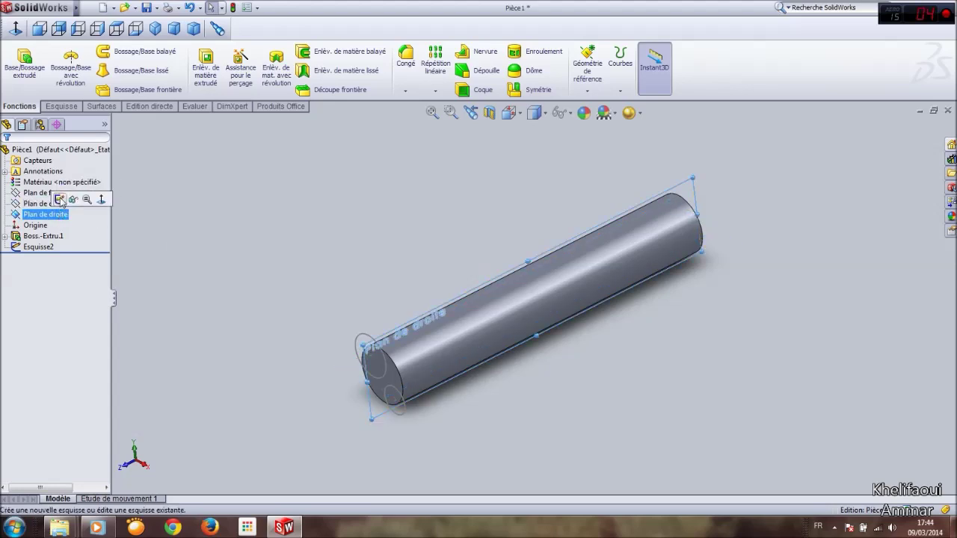
{"action": "left_click", "coordinate": [59, 199]}
{"action": "left_click", "coordinate": [15, 30]}
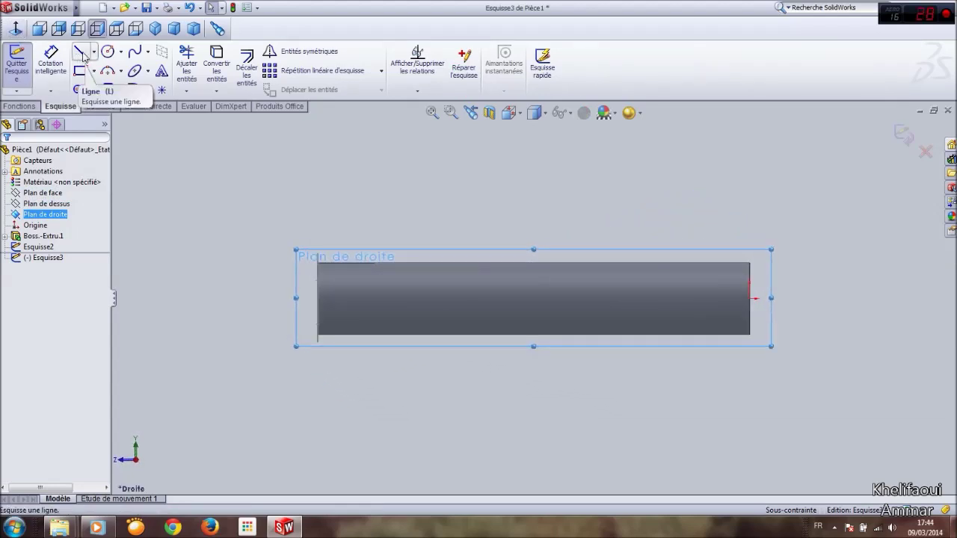
Sketch a horizontal line about 103 mm long along the cylinder's axis, starting at the middle of the end face with the two circles.
{"action": "left_click", "coordinate": [80, 52]}
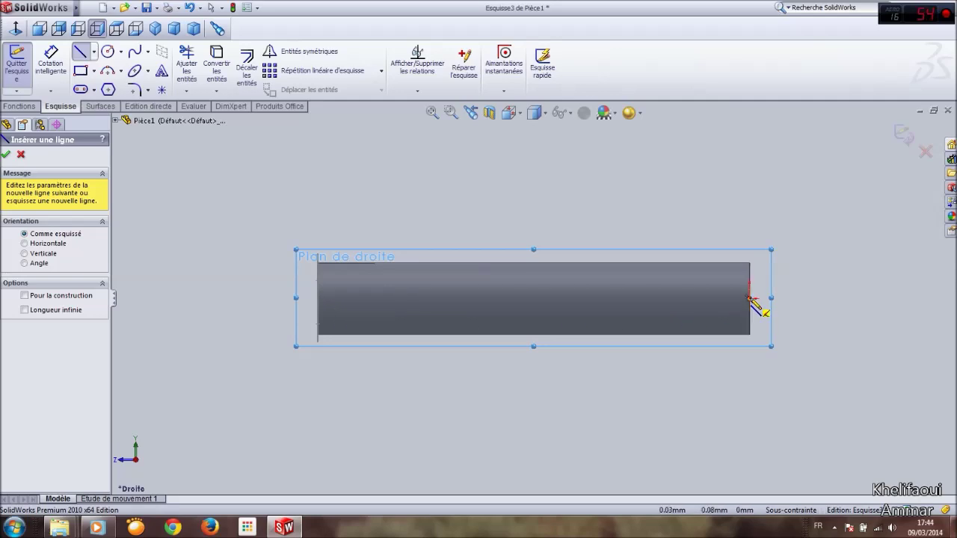
{"action": "scroll", "coordinate": [366, 306], "scroll_direction": "down", "scroll_amount": 7}
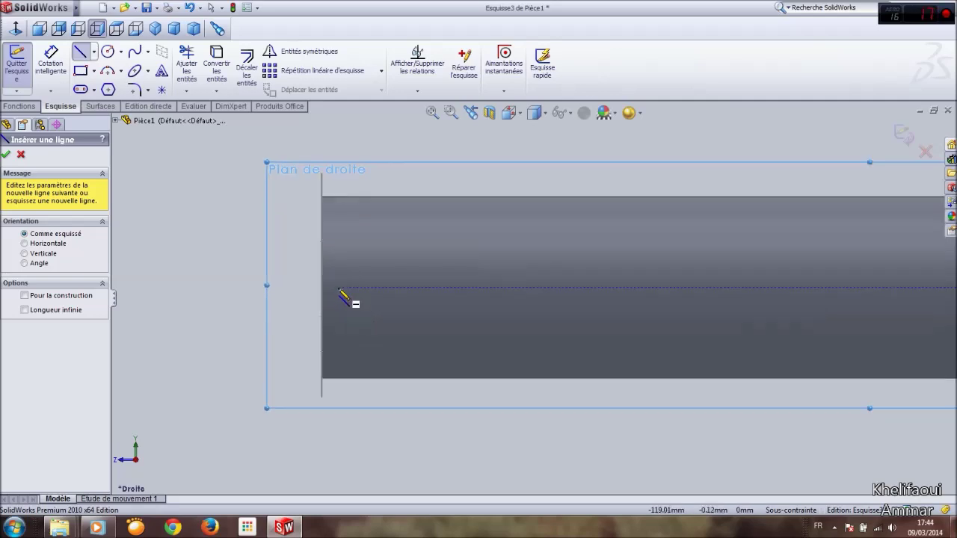
{"action": "middle_click_drag", "start_coordinate": [341, 292], "coordinate": [376, 294]}
{"action": "scroll", "coordinate": [376, 295], "scroll_direction": "up", "scroll_amount": 2}
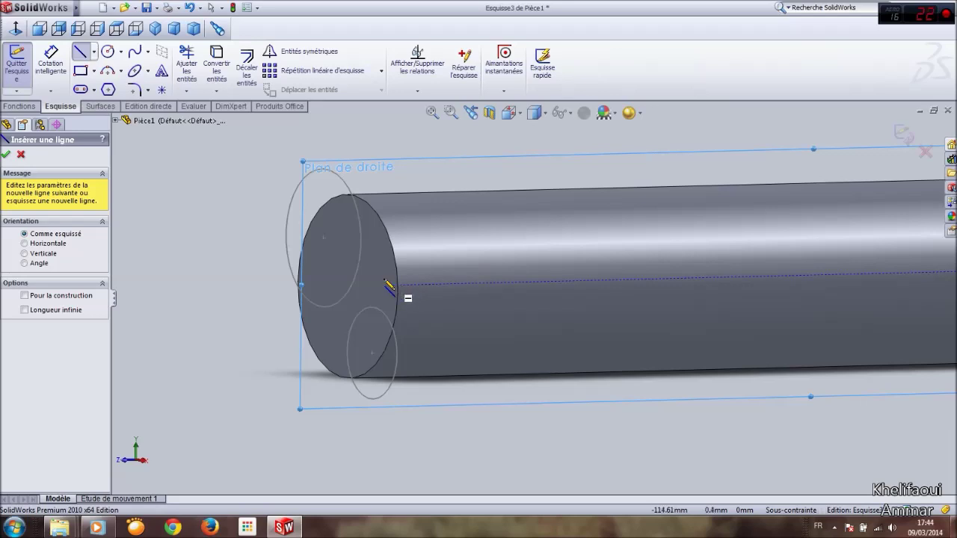
{"action": "left_click", "coordinate": [100, 33]}
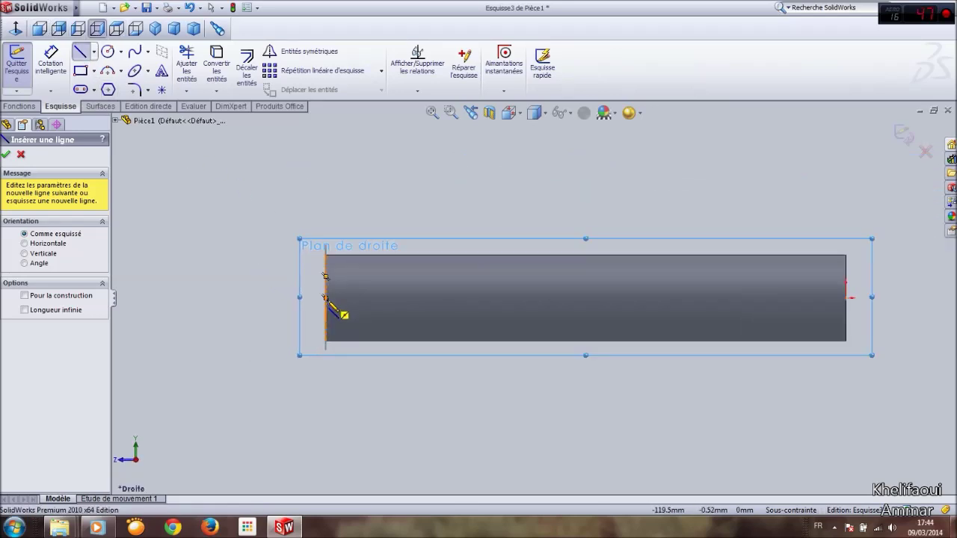
{"action": "left_click", "coordinate": [326, 297]}
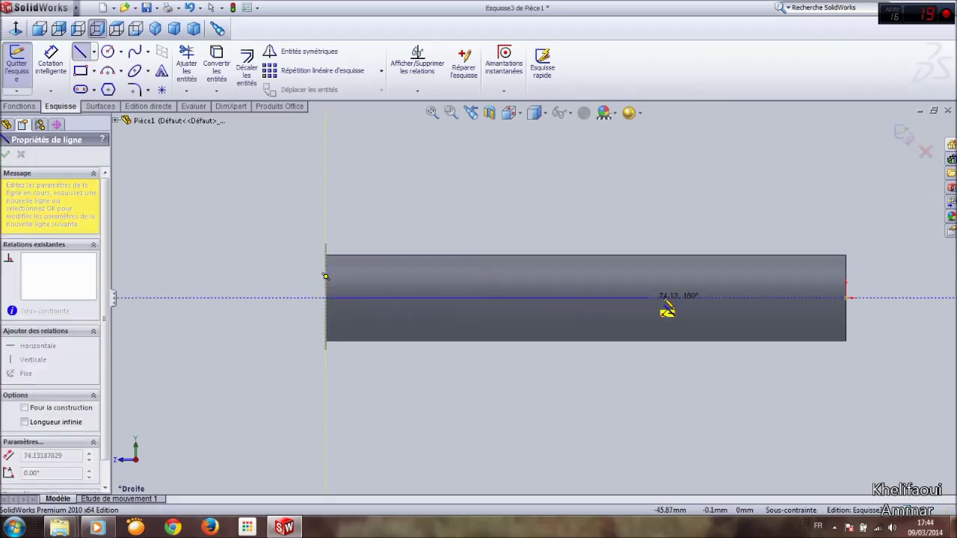
{"action": "left_click", "coordinate": [773, 297]}
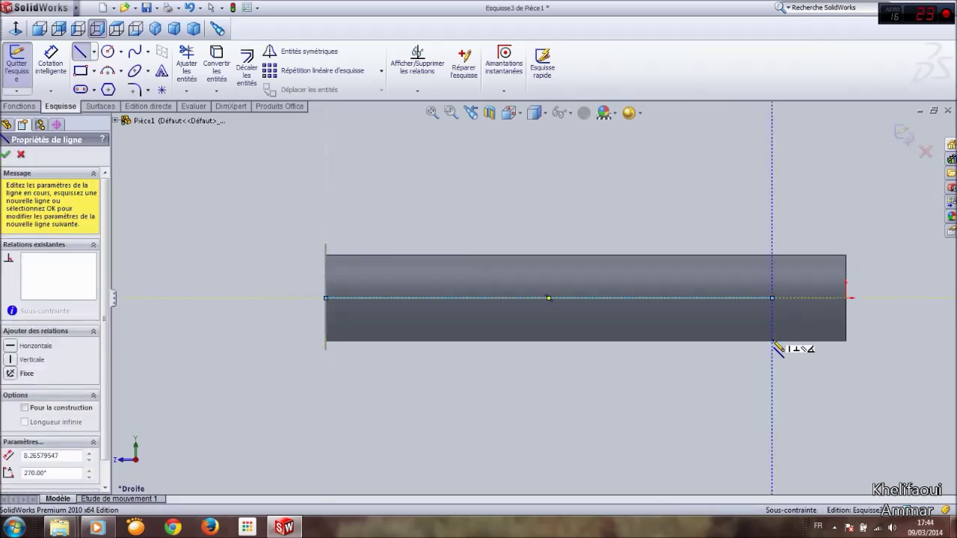
{"action": "key", "text": "Escape"}
Dimension the axial line's length and set it to 100 mm.
{"action": "right_click_drag", "start_coordinate": [680, 396], "coordinate": [679, 340]}
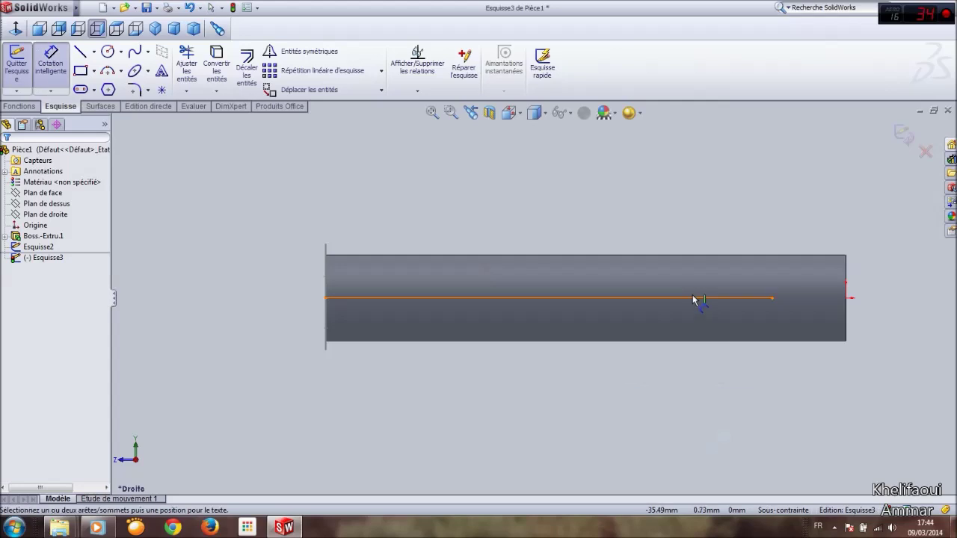
{"action": "left_click", "coordinate": [673, 297]}
{"action": "left_click", "coordinate": [628, 225]}
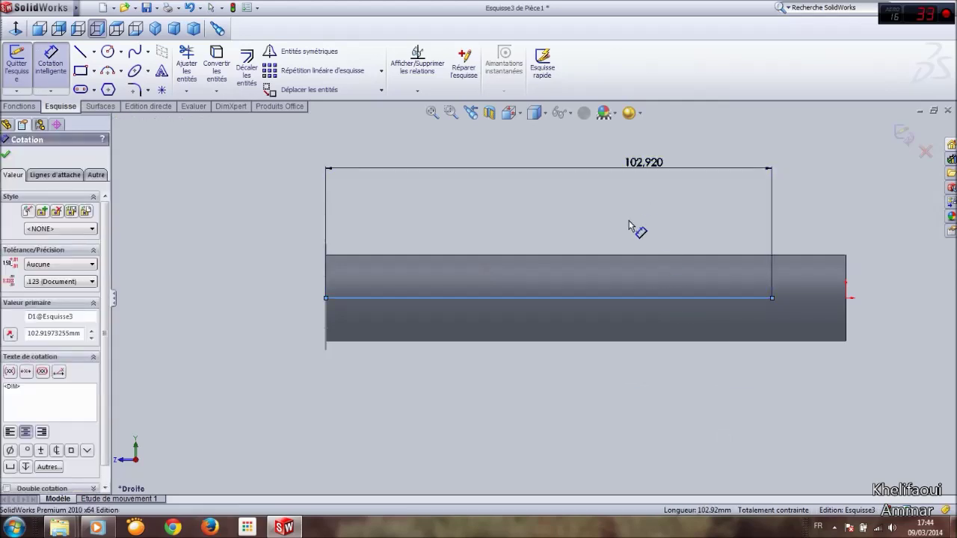
{"action": "type", "text": "100"}
{"action": "key", "text": "Return"}
{"action": "left_click", "coordinate": [487, 246]}
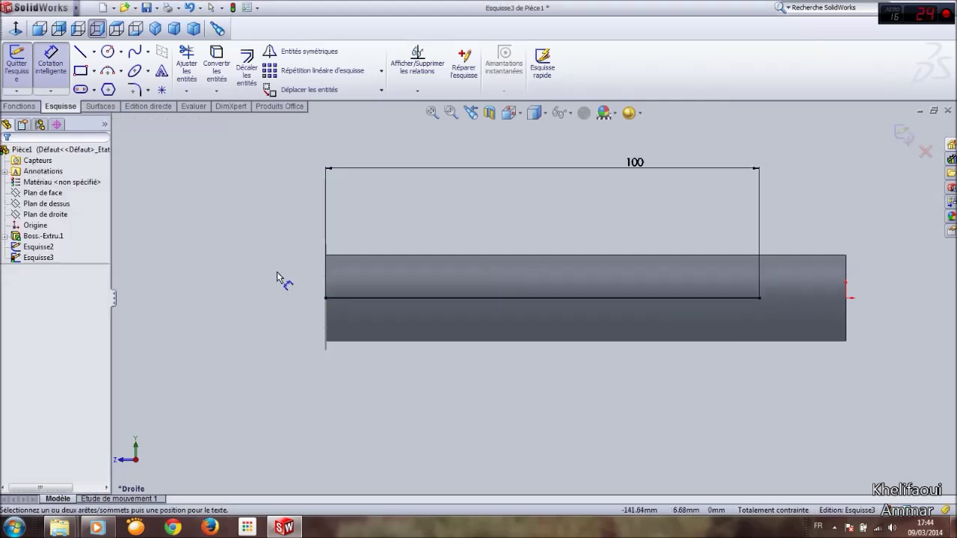
{"action": "middle_click_drag", "start_coordinate": [277, 273], "coordinate": [381, 336]}
{"action": "scroll", "coordinate": [494, 320], "scroll_direction": "down", "scroll_amount": 4}
{"action": "middle_click_drag", "start_coordinate": [386, 292], "coordinate": [417, 298]}
{"action": "left_click", "coordinate": [97, 30]}
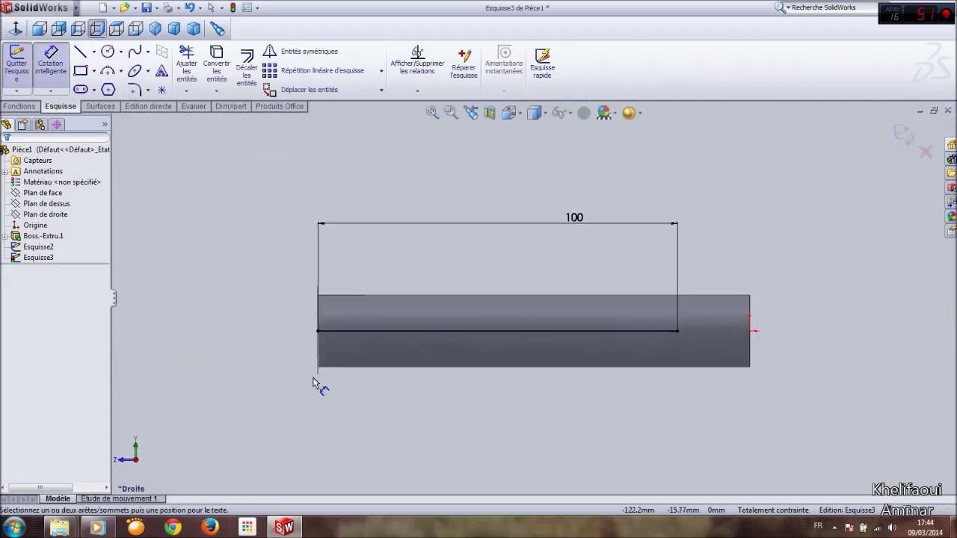
{"action": "scroll", "coordinate": [349, 332], "scroll_direction": "down", "scroll_amount": 5}
{"action": "left_click", "coordinate": [366, 317]}
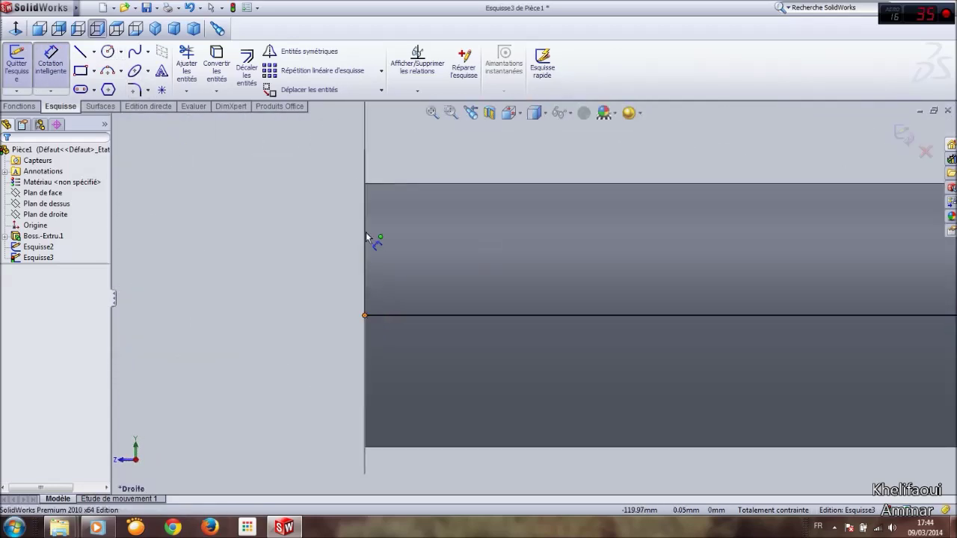
{"action": "left_click", "coordinate": [382, 187]}
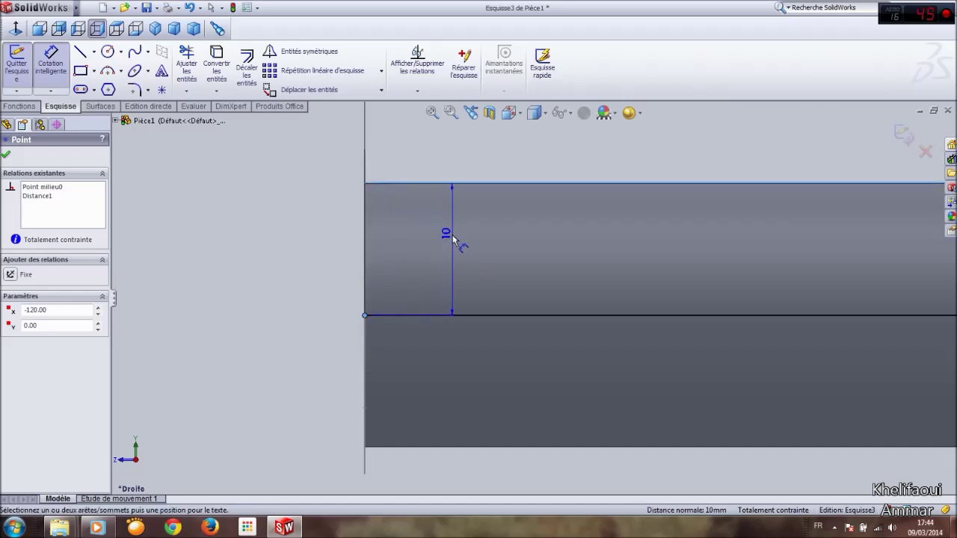
{"action": "key", "text": "Escape"}
{"action": "scroll", "coordinate": [320, 294], "scroll_direction": "up", "scroll_amount": 3}
{"action": "scroll", "coordinate": [673, 277], "scroll_direction": "up", "scroll_amount": 3}
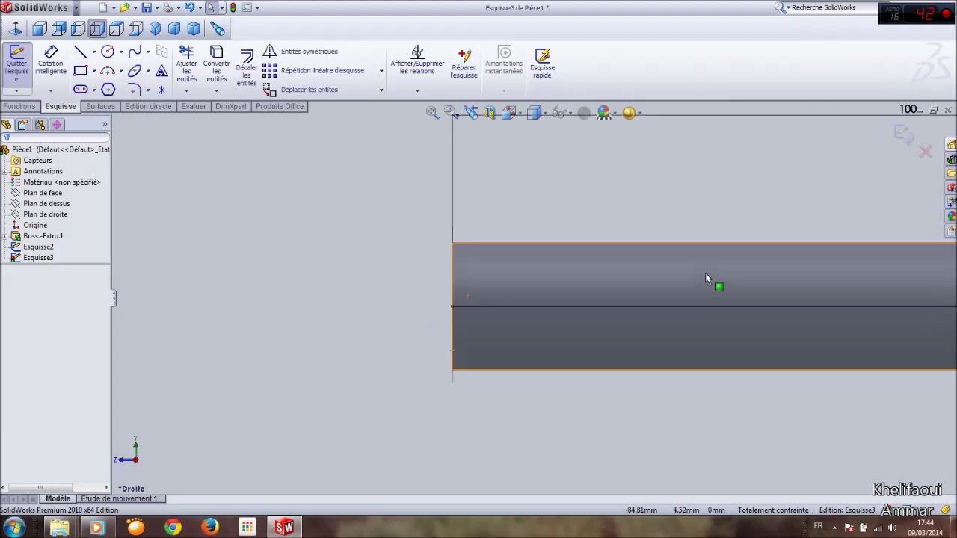
Exit the axial line's sketch and clear the selection.
{"action": "left_click", "coordinate": [903, 136]}
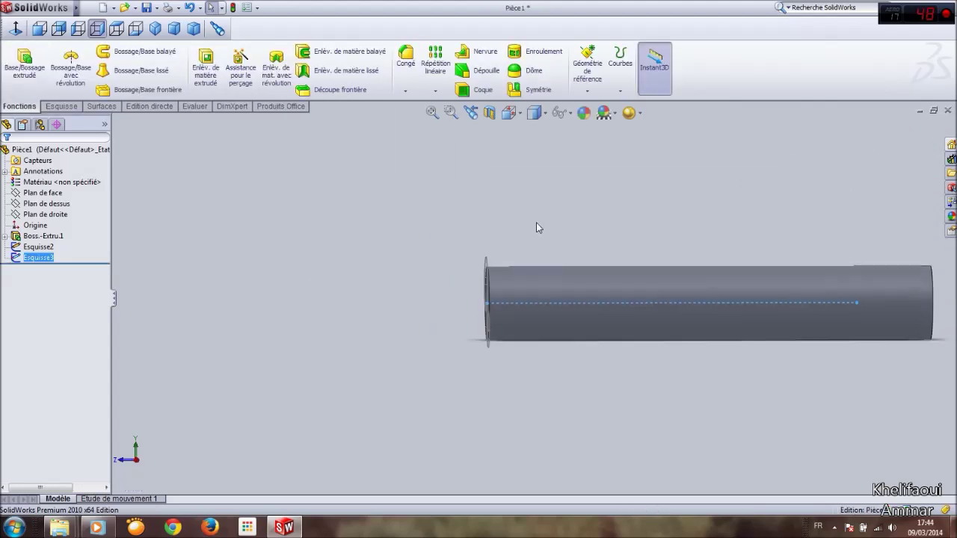
{"action": "middle_click_drag", "start_coordinate": [536, 222], "coordinate": [600, 277]}
{"action": "left_click", "coordinate": [604, 371]}
{"action": "scroll", "coordinate": [786, 330], "scroll_direction": "up", "scroll_amount": 1}
{"action": "scroll", "coordinate": [786, 331], "scroll_direction": "down", "scroll_amount": 1}
{"action": "scroll", "coordinate": [786, 335], "scroll_direction": "down", "scroll_amount": 2}
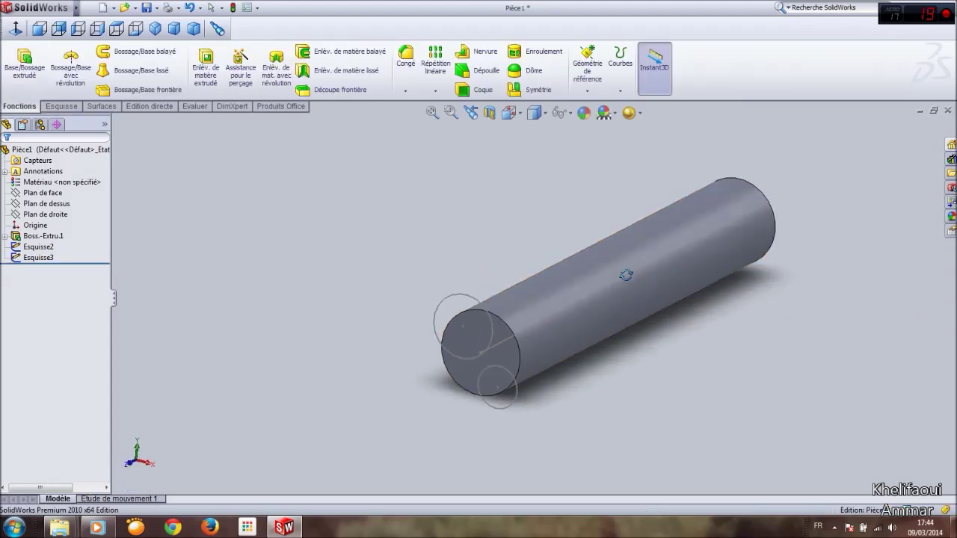
Start a swept cut using the two-circle sketch as the profile and the axial line as the path.
{"action": "left_click", "coordinate": [339, 53]}
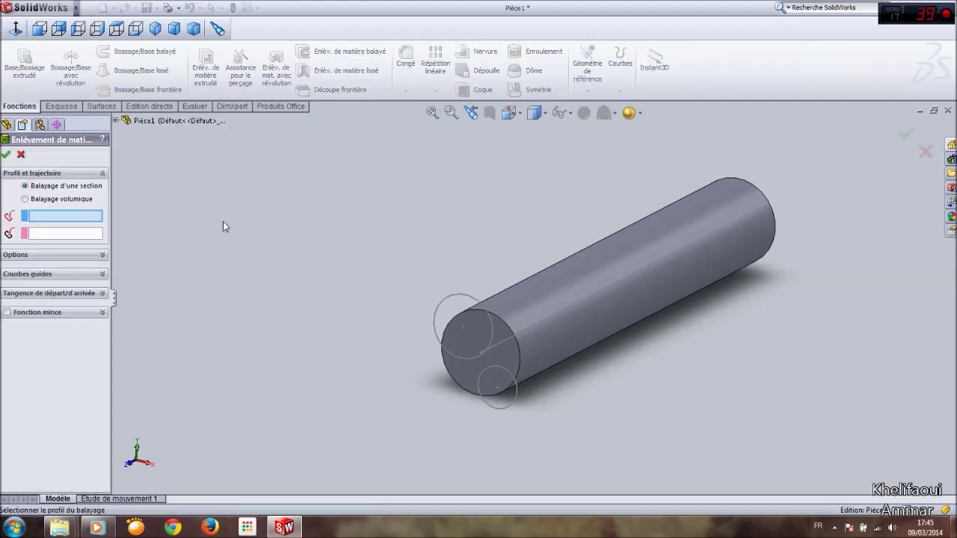
{"action": "left_click", "coordinate": [499, 407]}
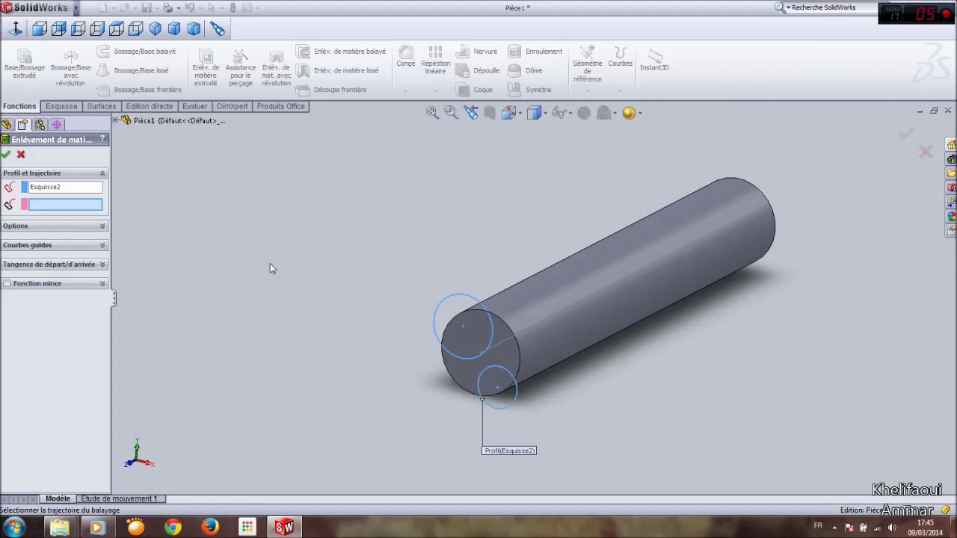
{"action": "left_click", "coordinate": [541, 322]}
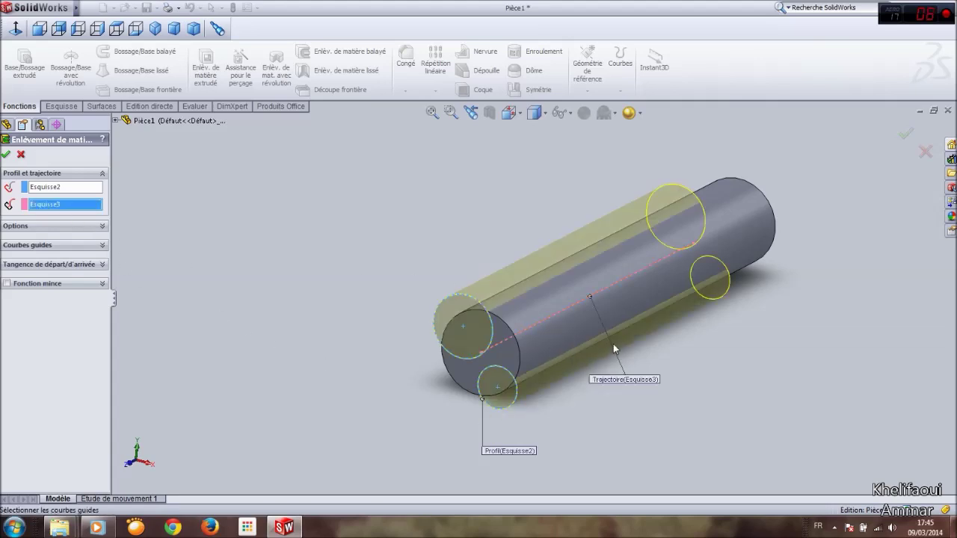
{"action": "middle_click_drag", "start_coordinate": [628, 323], "coordinate": [609, 199]}
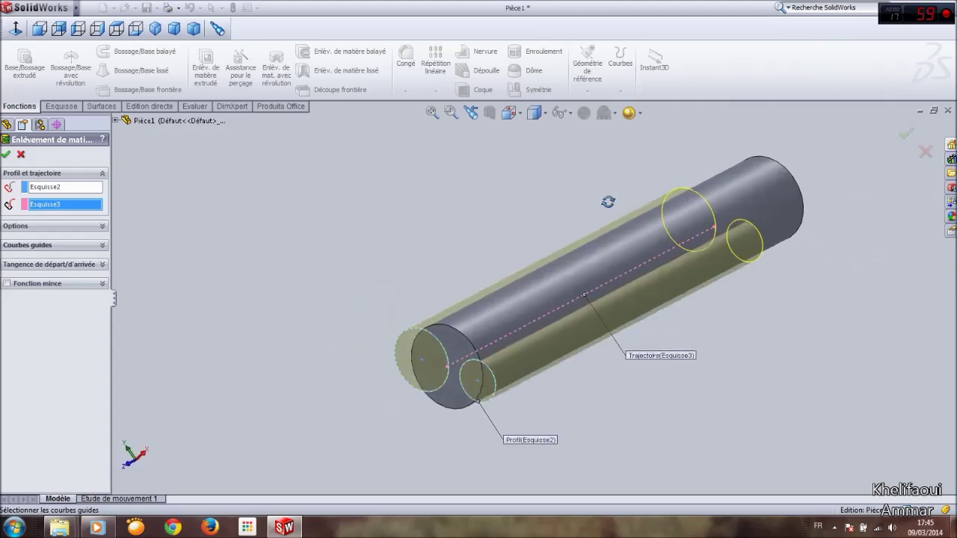
{"action": "scroll", "coordinate": [477, 253], "scroll_direction": "up", "scroll_amount": 2}
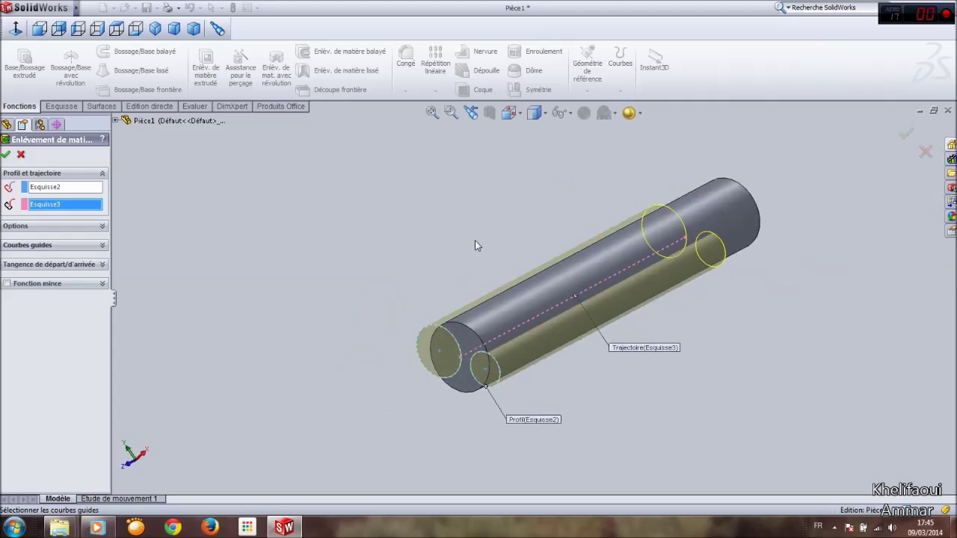
{"action": "middle_click_drag", "start_coordinate": [481, 325], "coordinate": [523, 401]}
{"action": "scroll", "coordinate": [523, 400], "scroll_direction": "down", "scroll_amount": 2}
{"action": "middle_click_drag", "start_coordinate": [521, 331], "coordinate": [533, 298]}
{"action": "scroll", "coordinate": [532, 298], "scroll_direction": "up", "scroll_amount": 1}
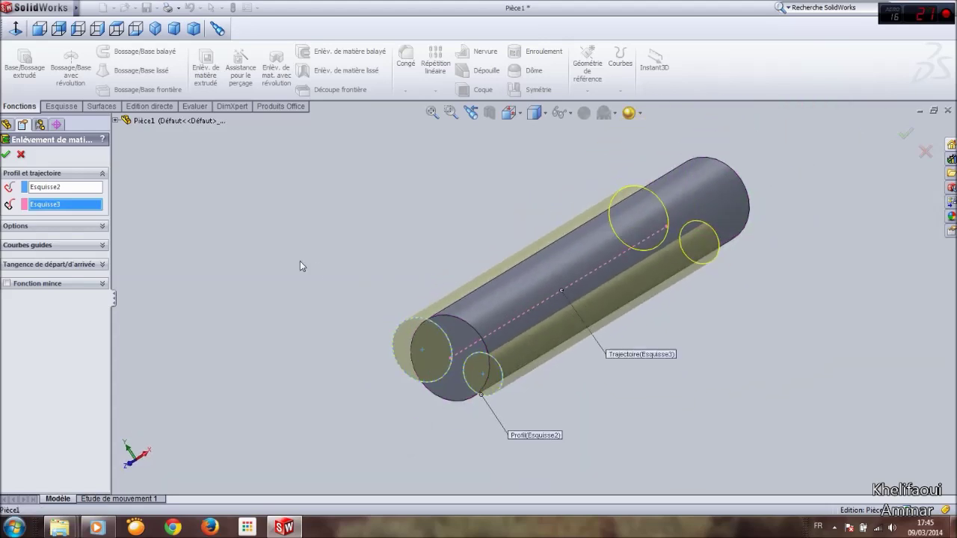
Set the swept cut's orientation to twist along the path (Torsion le long de la trajectoire), defined by turns (Tours).
{"action": "left_click", "coordinate": [53, 228]}
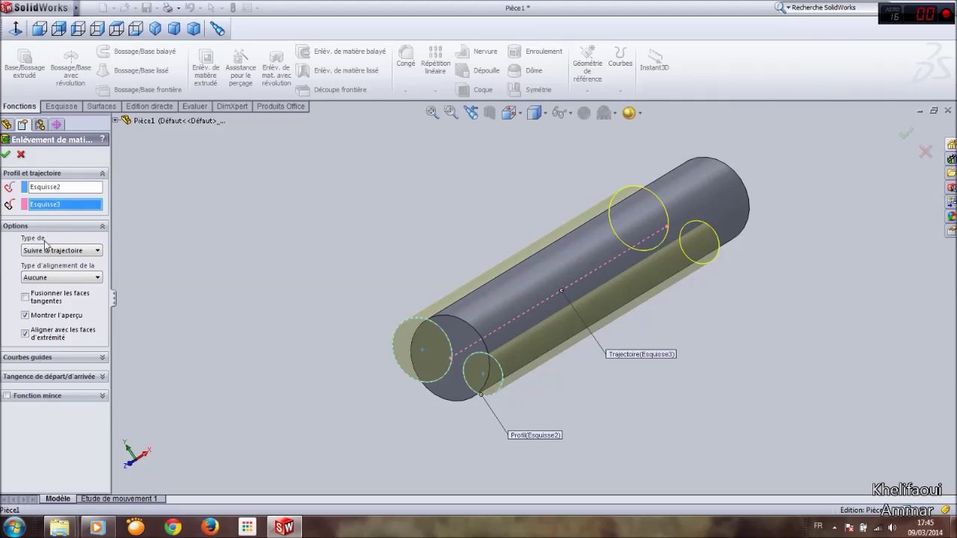
{"action": "left_click", "coordinate": [61, 278]}
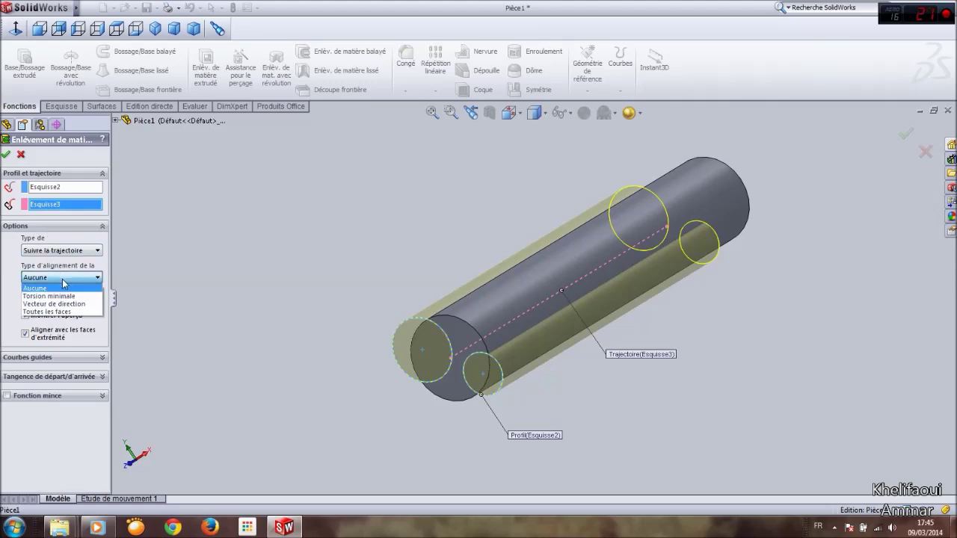
{"action": "left_click", "coordinate": [64, 257]}
{"action": "left_click", "coordinate": [68, 253]}
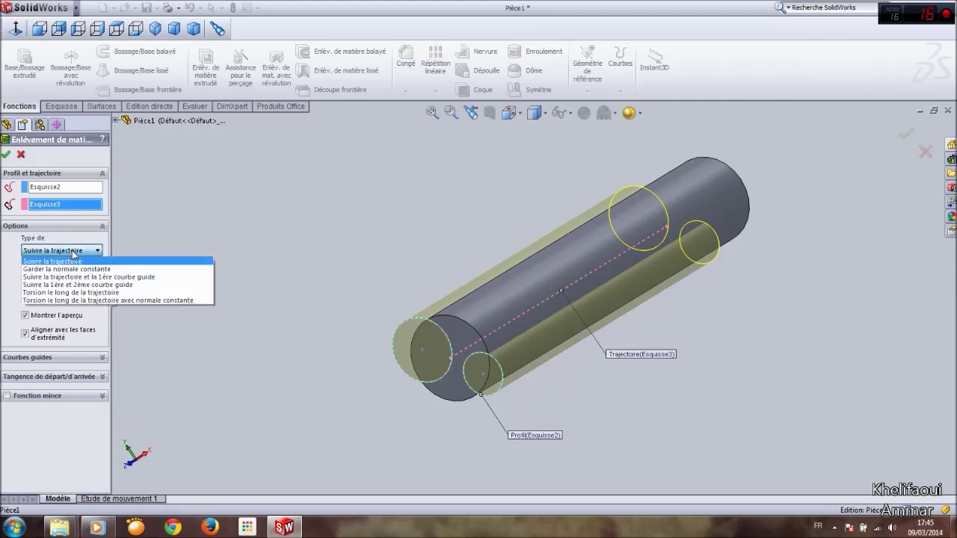
{"action": "left_click", "coordinate": [70, 293]}
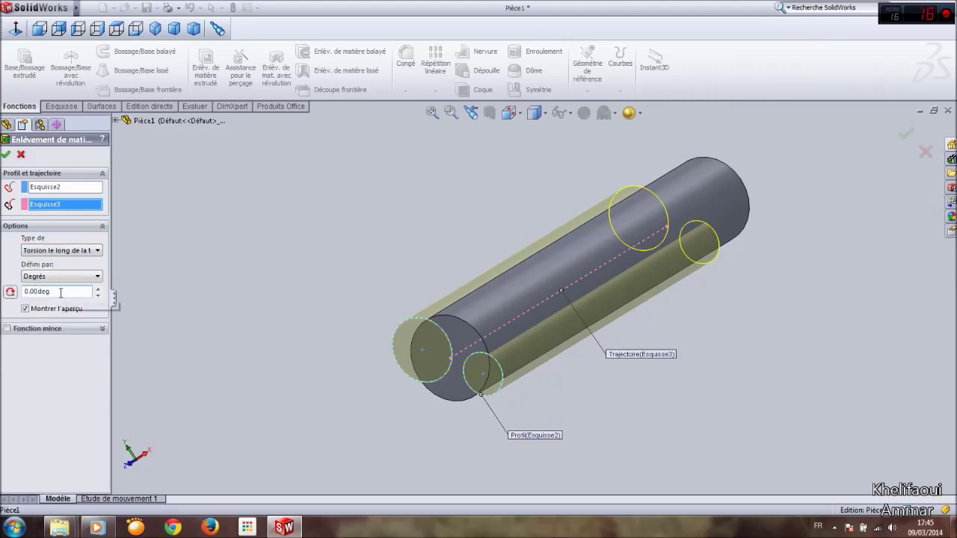
{"action": "left_click", "coordinate": [66, 277]}
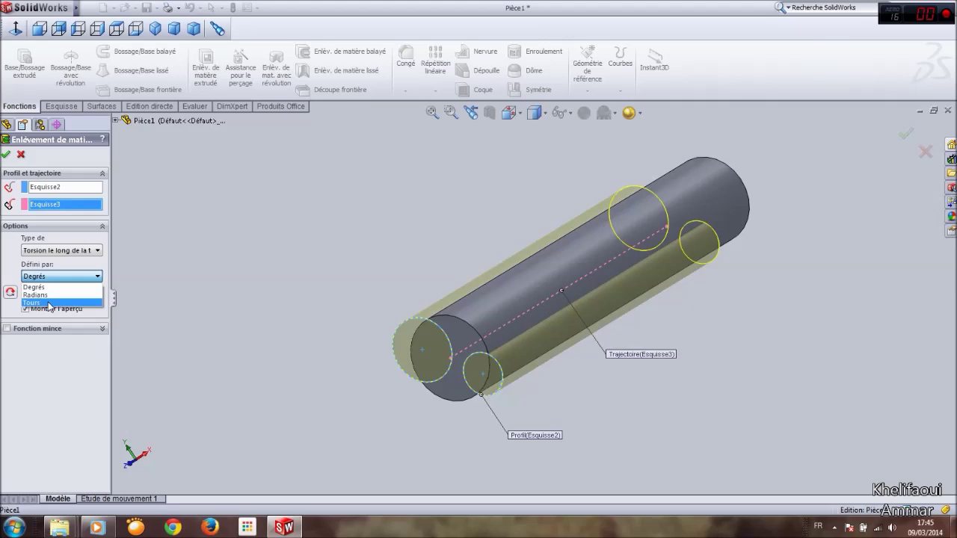
{"action": "left_click", "coordinate": [50, 303]}
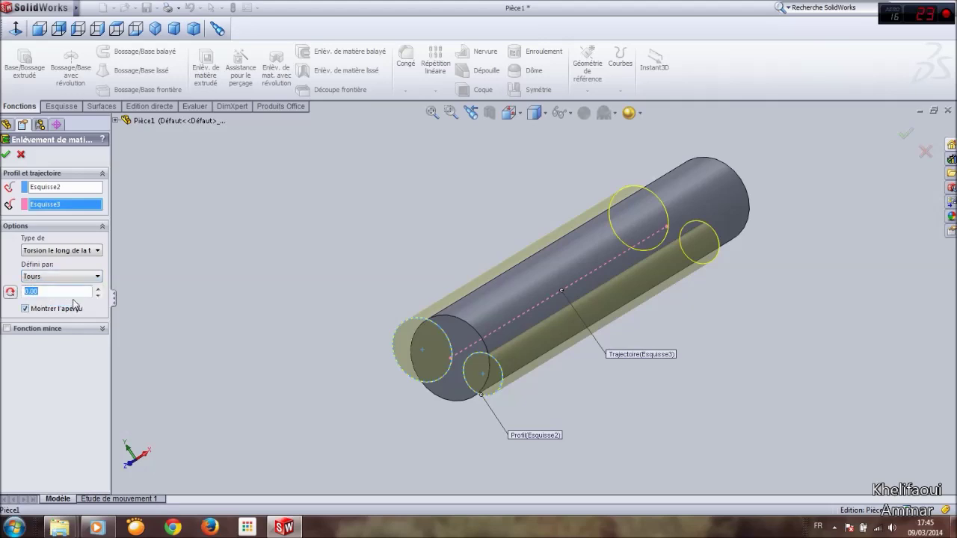
Set the twist to 2 turns and create the swept cut.
{"action": "left_click", "coordinate": [98, 289]}
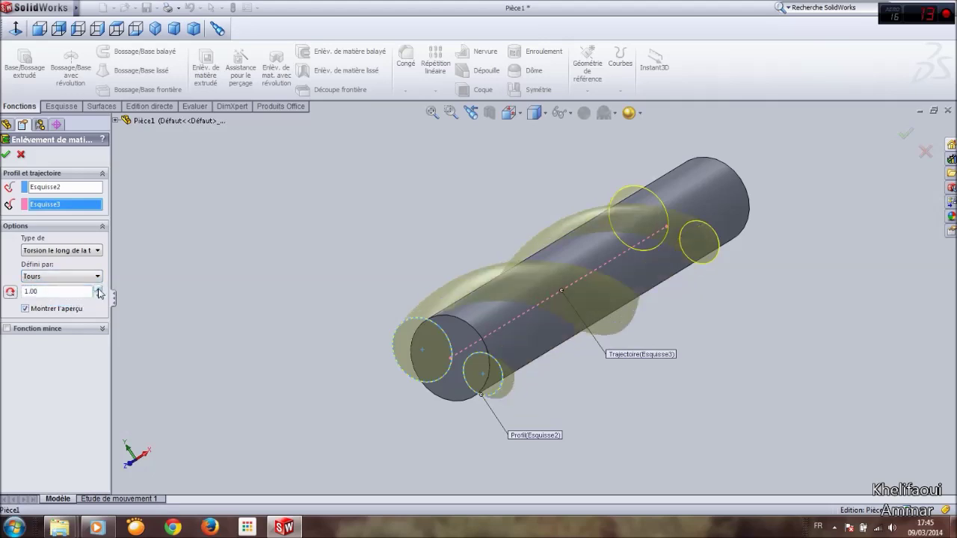
{"action": "left_click", "coordinate": [98, 289]}
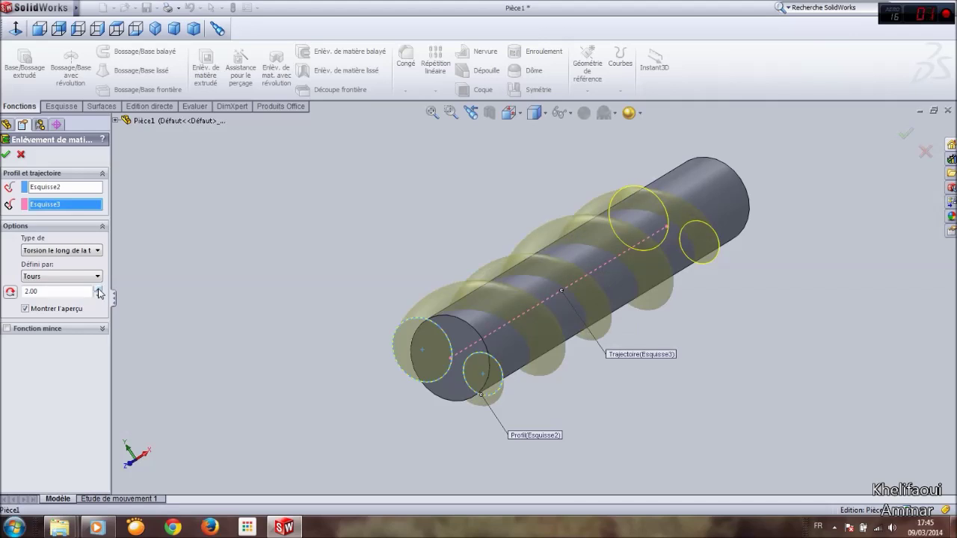
{"action": "middle_click_drag", "start_coordinate": [286, 251], "coordinate": [269, 301]}
{"action": "middle_click_drag", "start_coordinate": [169, 250], "coordinate": [365, 251]}
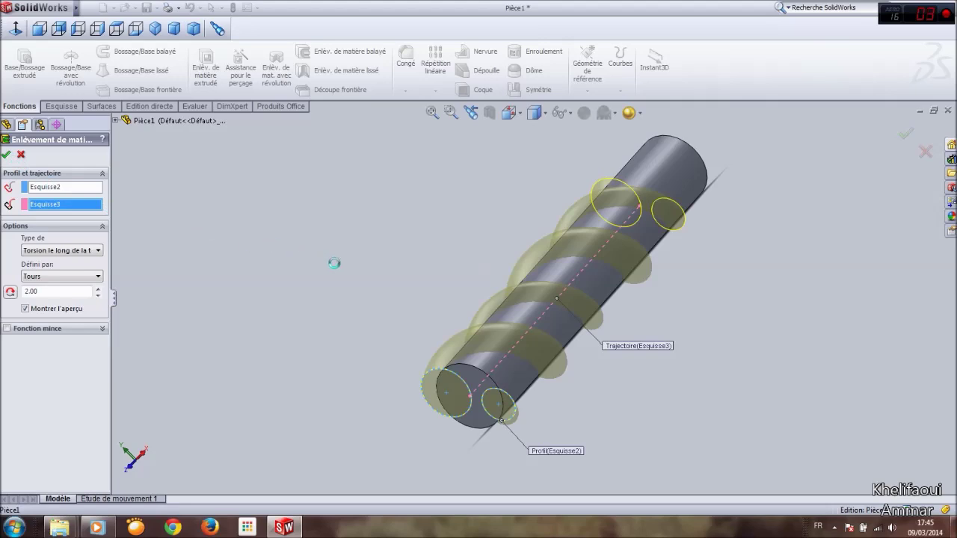
{"action": "mouse_move", "coordinate": [483, 274]}
{"action": "middle_mouse_down"}
{"action": "mouse_move", "coordinate": [596, 298]}
{"action": "mouse_move", "coordinate": [620, 231]}
{"action": "mouse_move", "coordinate": [600, 175]}
{"action": "mouse_move", "coordinate": [462, 214]}
{"action": "mouse_move", "coordinate": [517, 252]}
{"action": "mouse_move", "coordinate": [497, 276]}
{"action": "middle_mouse_up"}
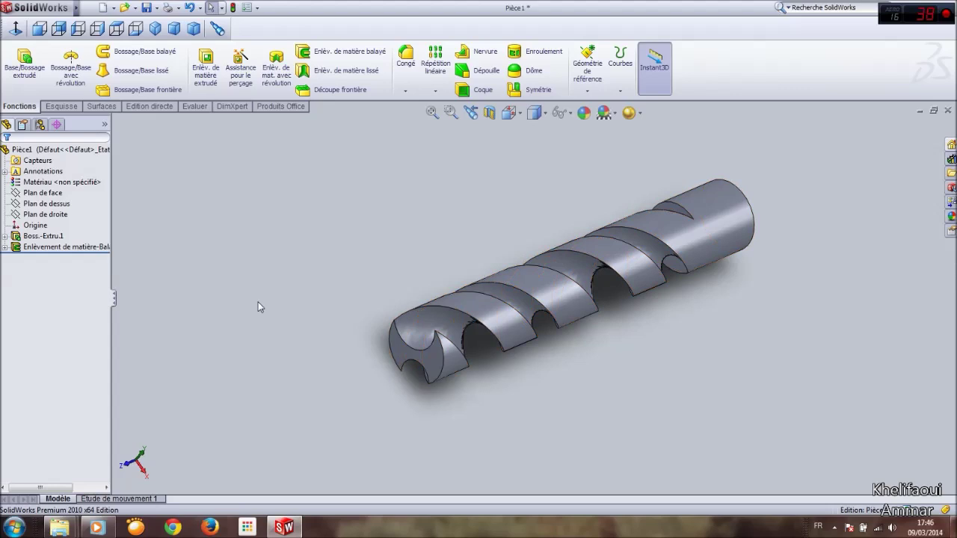
Edit the swept cut and set its twist to 1 turn.
{"action": "left_click", "coordinate": [89, 247]}
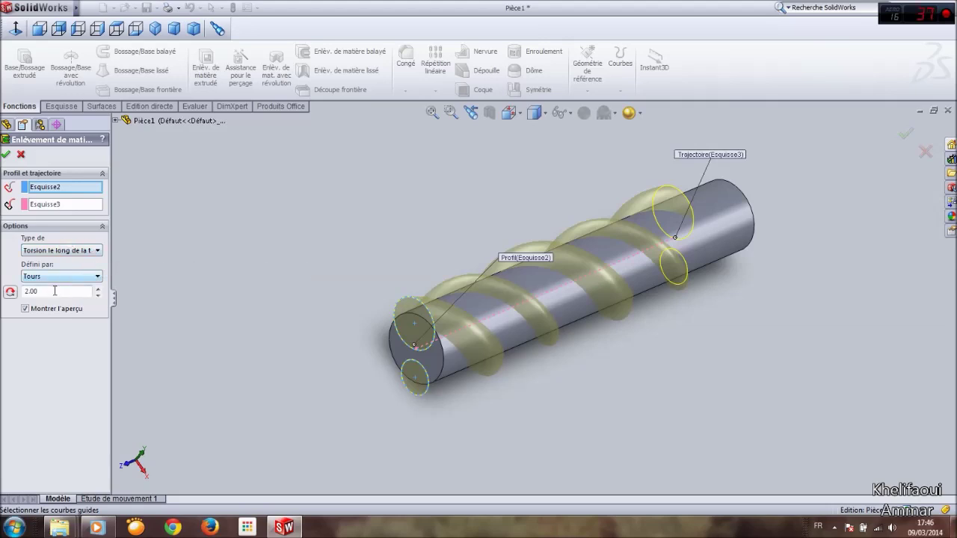
{"action": "left_click", "coordinate": [98, 296]}
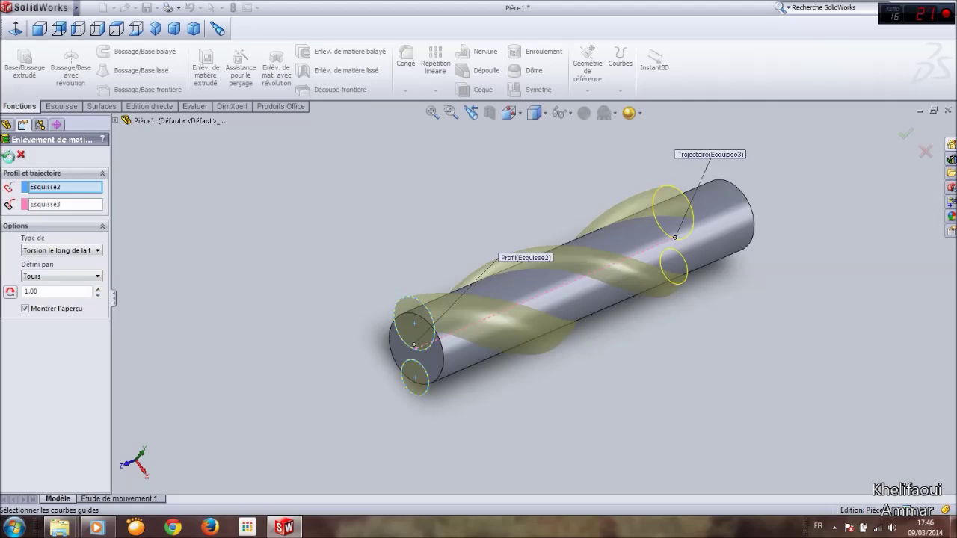
{"action": "left_click", "coordinate": [8, 157]}
{"action": "middle_click_drag", "start_coordinate": [501, 269], "coordinate": [479, 208]}
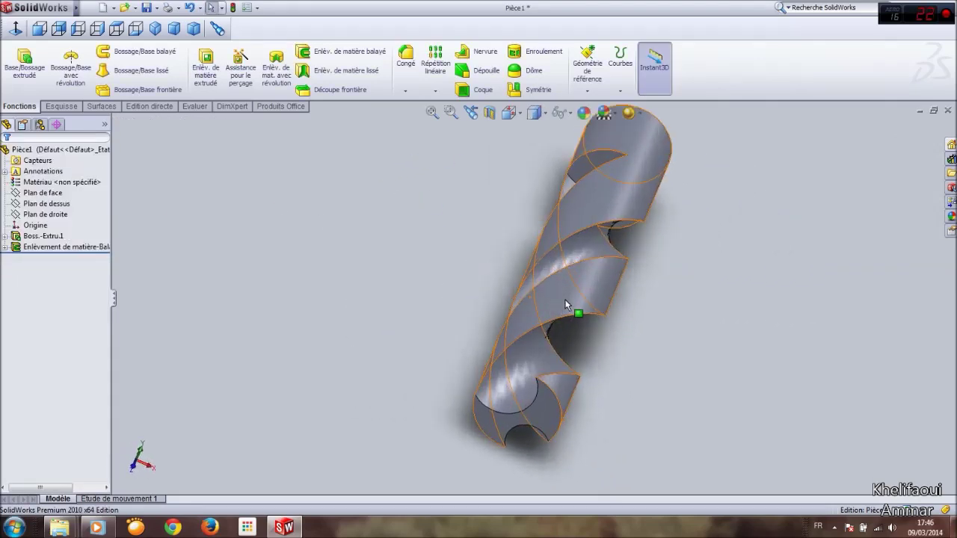
{"action": "middle_click_drag", "start_coordinate": [566, 305], "coordinate": [521, 200]}
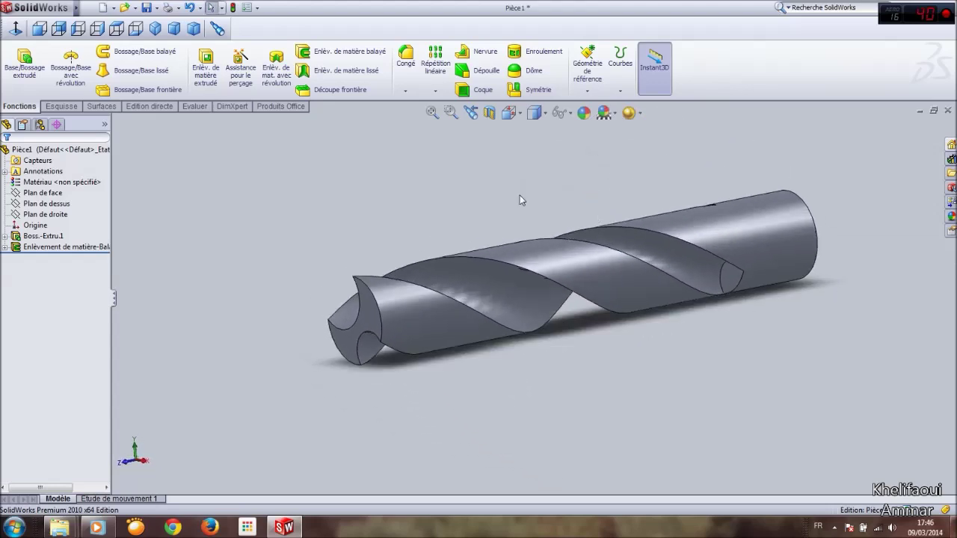
Start a distance-angle chamfer of 2 mm at 45° and select the four helical edges of the twisted grooves.
{"action": "left_click", "coordinate": [405, 93]}
{"action": "left_click", "coordinate": [426, 114]}
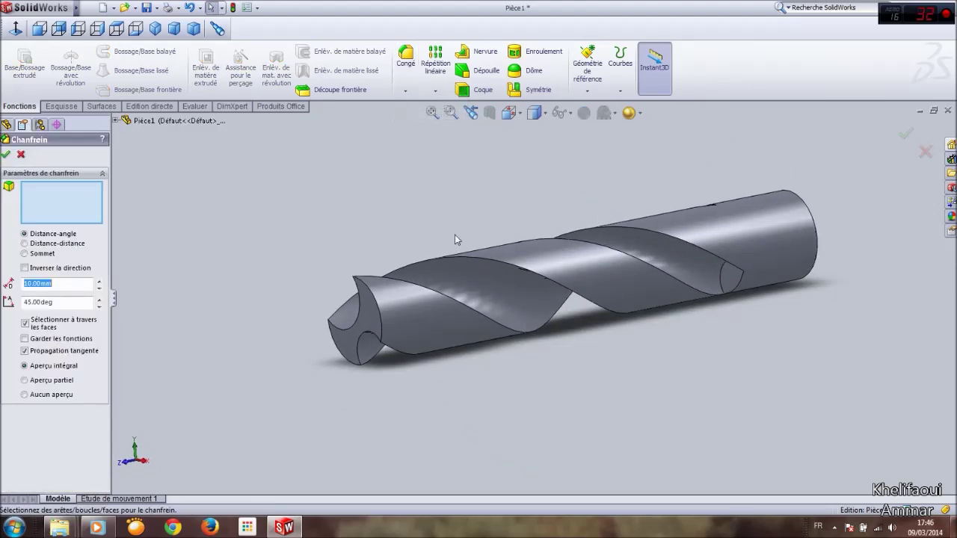
{"action": "middle_click_drag", "start_coordinate": [455, 235], "coordinate": [466, 273]}
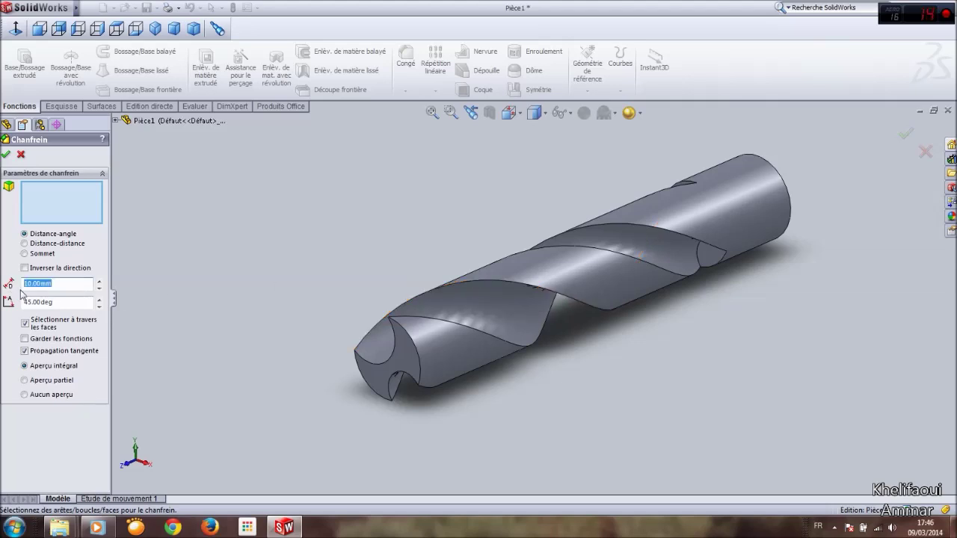
{"action": "type", "text": "2"}
{"action": "left_click", "coordinate": [472, 294]}
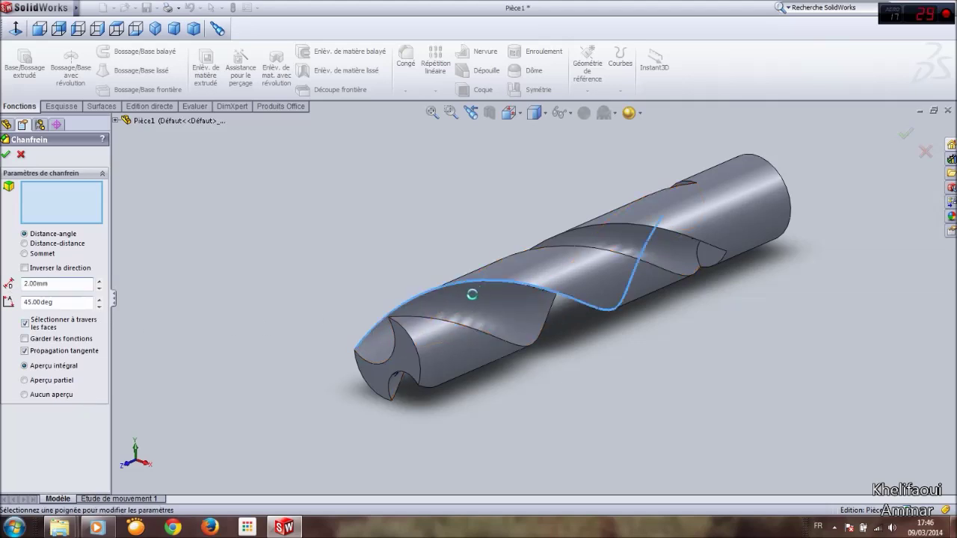
{"action": "middle_click_drag", "start_coordinate": [503, 267], "coordinate": [429, 258]}
{"action": "left_click", "coordinate": [559, 317]}
{"action": "left_click", "coordinate": [693, 275]}
{"action": "middle_click_drag", "start_coordinate": [628, 214], "coordinate": [638, 235]}
{"action": "left_click", "coordinate": [711, 228]}
{"action": "scroll", "coordinate": [639, 235], "scroll_direction": "up", "scroll_amount": 1}
{"action": "scroll", "coordinate": [562, 357], "scroll_direction": "down", "scroll_amount": 1}
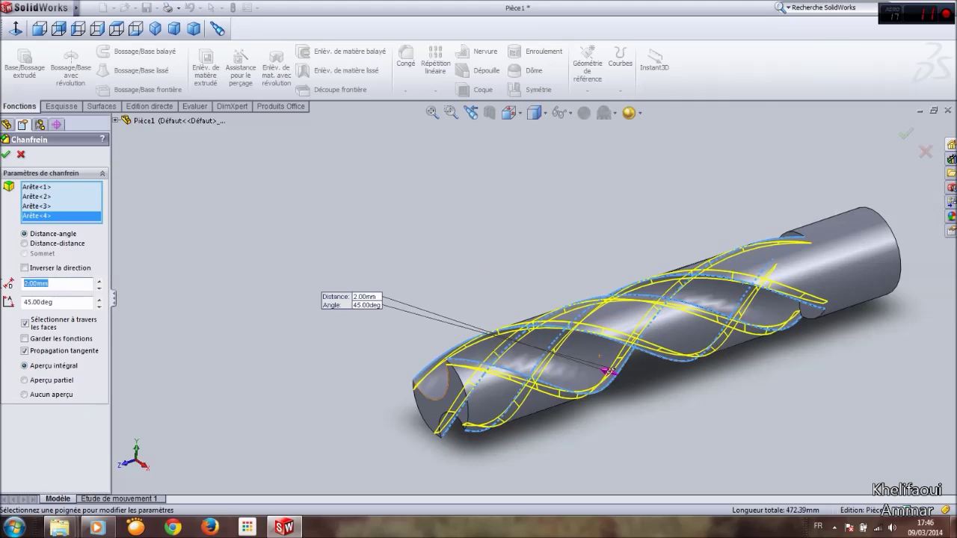
Set the chamfer distance to 3 mm and apply the chamfer to the groove edges.
{"action": "type", "text": "3"}
{"action": "key", "text": "Return"}
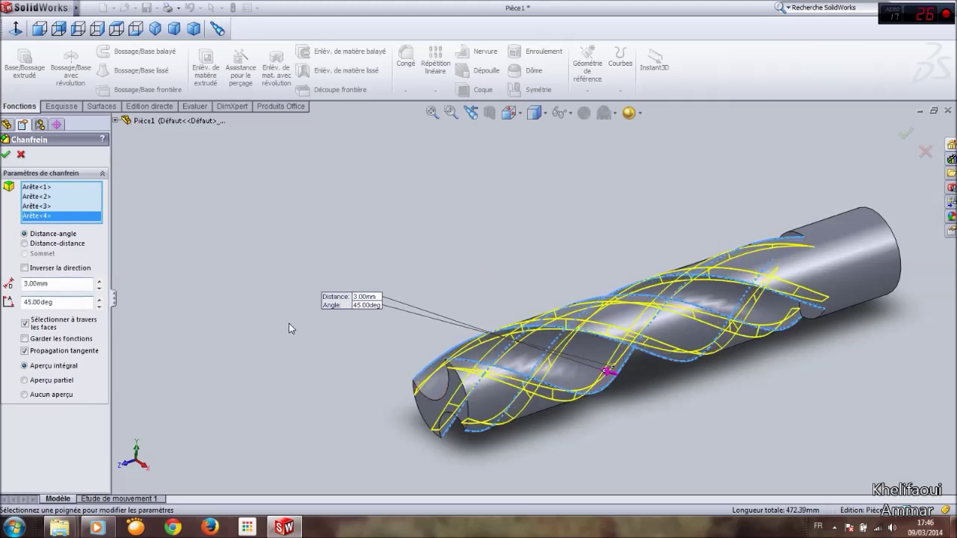
{"action": "mouse_move", "coordinate": [459, 246]}
{"action": "middle_mouse_down"}
{"action": "mouse_move", "coordinate": [541, 303]}
{"action": "mouse_move", "coordinate": [498, 180]}
{"action": "mouse_move", "coordinate": [591, 193]}
{"action": "mouse_move", "coordinate": [621, 381]}
{"action": "mouse_move", "coordinate": [717, 267]}
{"action": "mouse_move", "coordinate": [630, 267]}
{"action": "mouse_move", "coordinate": [663, 363]}
{"action": "middle_mouse_up"}
Set the diameter of the larger circle in the swept cut's profile to 12 mm and show the part from the right.
{"action": "left_click", "coordinate": [645, 383]}
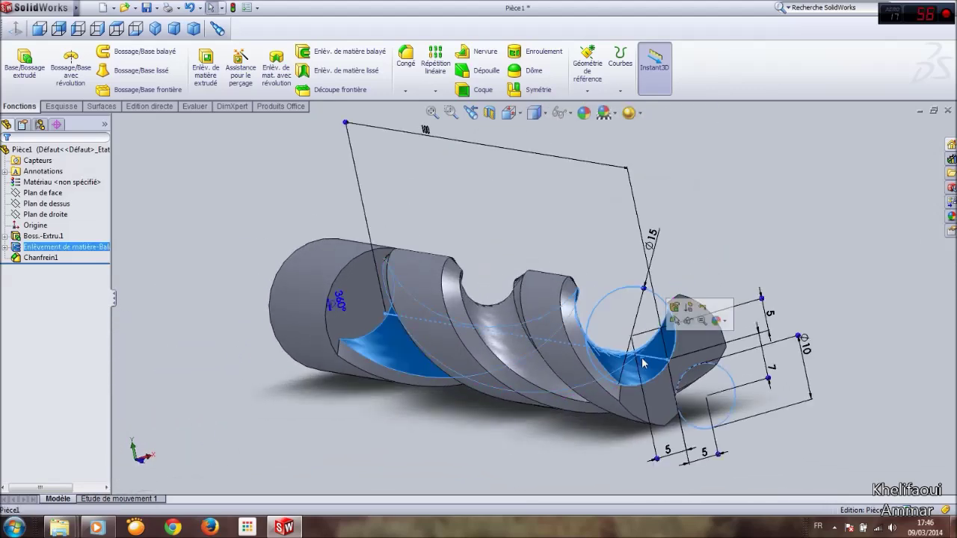
{"action": "left_click", "coordinate": [652, 237]}
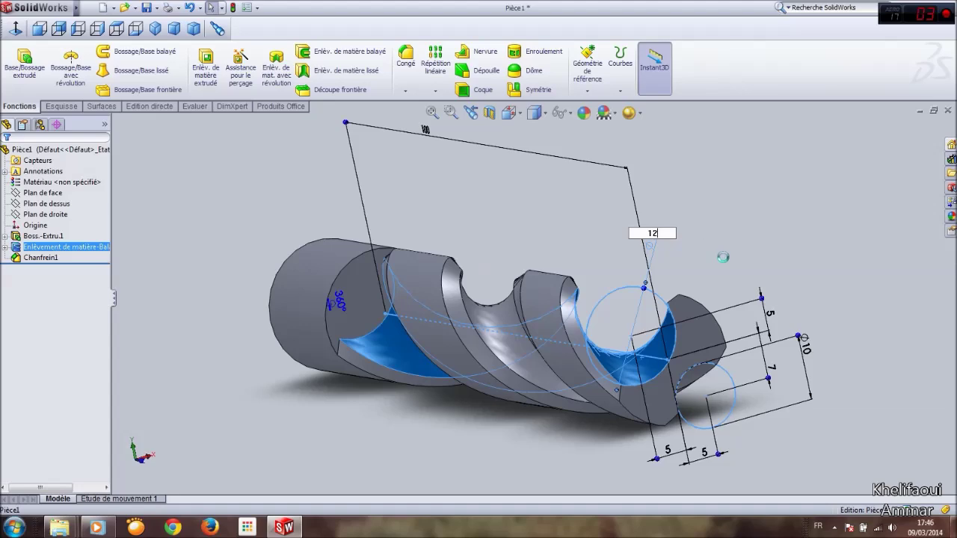
{"action": "type", "text": "12"}
{"action": "key", "text": "Return"}
{"action": "middle_click_drag", "start_coordinate": [697, 259], "coordinate": [518, 237]}
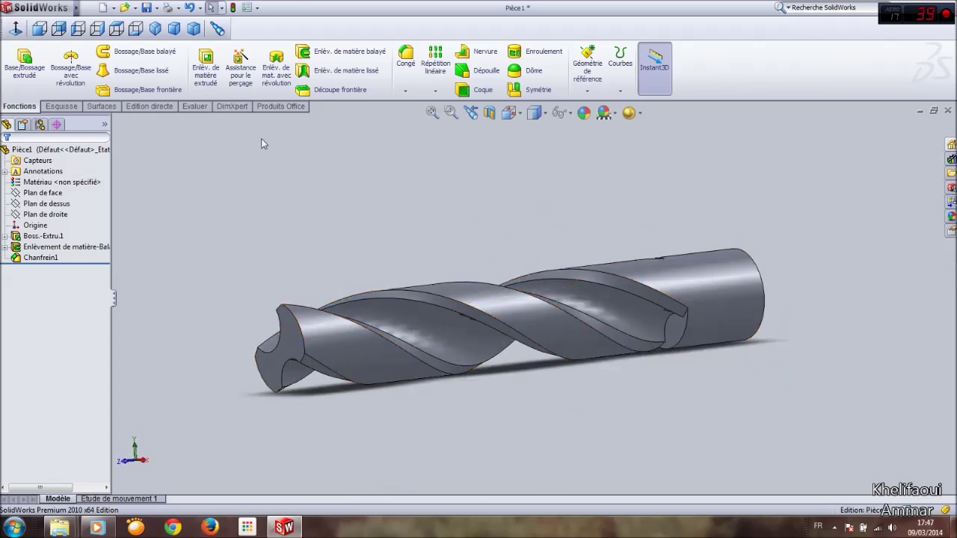
{"action": "left_click", "coordinate": [97, 29]}
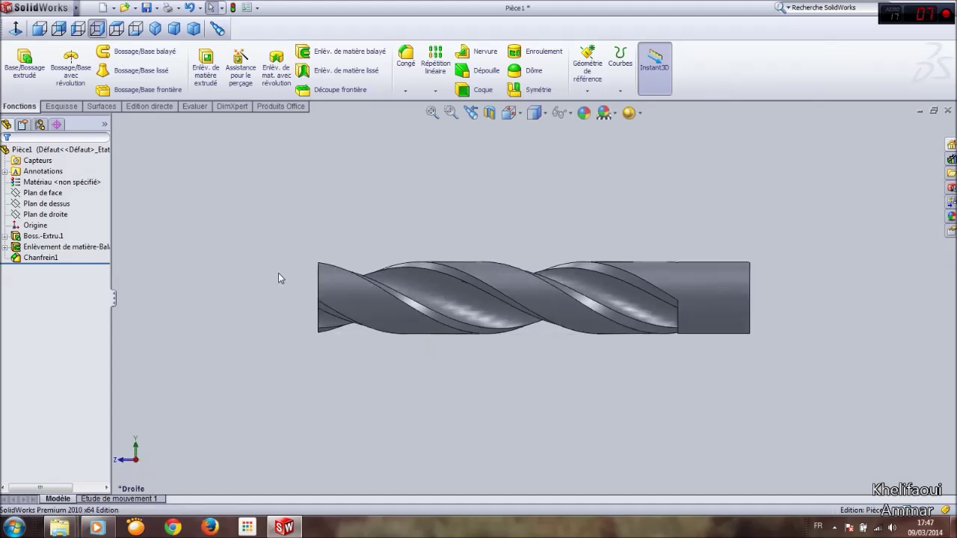
Start a new sketch on the right plane (Plan de droite) and view it square-on at the fluted end of the drill.
{"action": "scroll", "coordinate": [322, 301], "scroll_direction": "down", "scroll_amount": 3}
{"action": "middle_click_drag", "start_coordinate": [359, 300], "coordinate": [395, 359]}
{"action": "scroll", "coordinate": [398, 299], "scroll_direction": "up", "scroll_amount": 2}
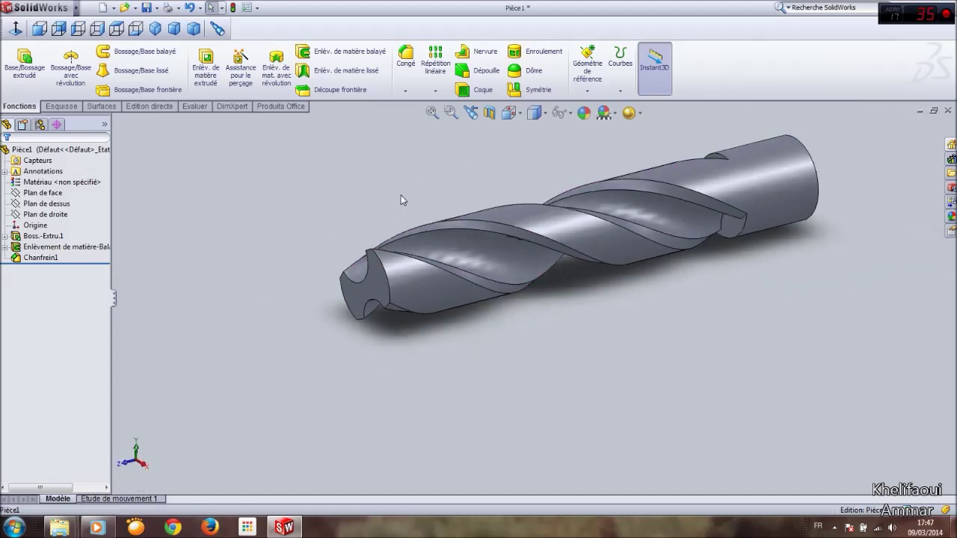
{"action": "scroll", "coordinate": [417, 274], "scroll_direction": "down", "scroll_amount": 4}
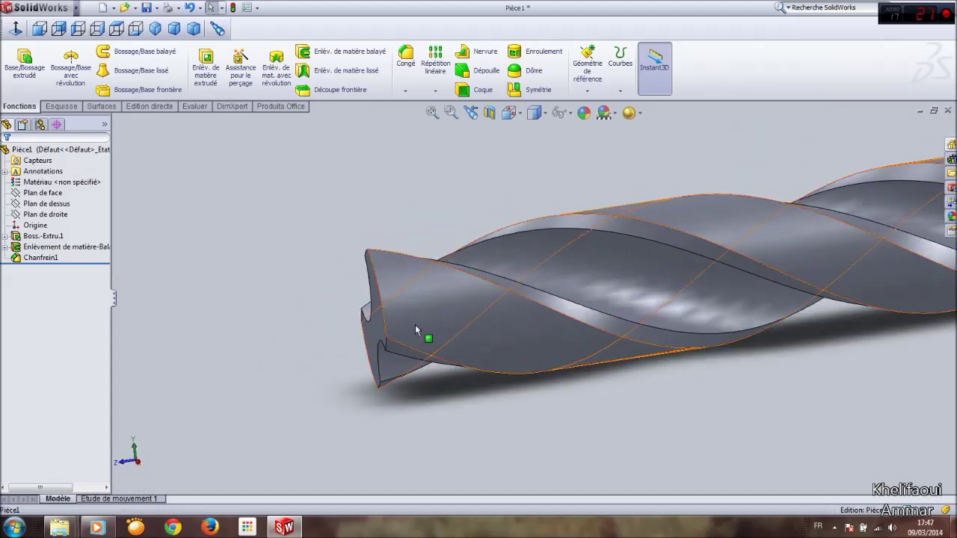
{"action": "middle_click_drag", "start_coordinate": [385, 287], "coordinate": [400, 300]}
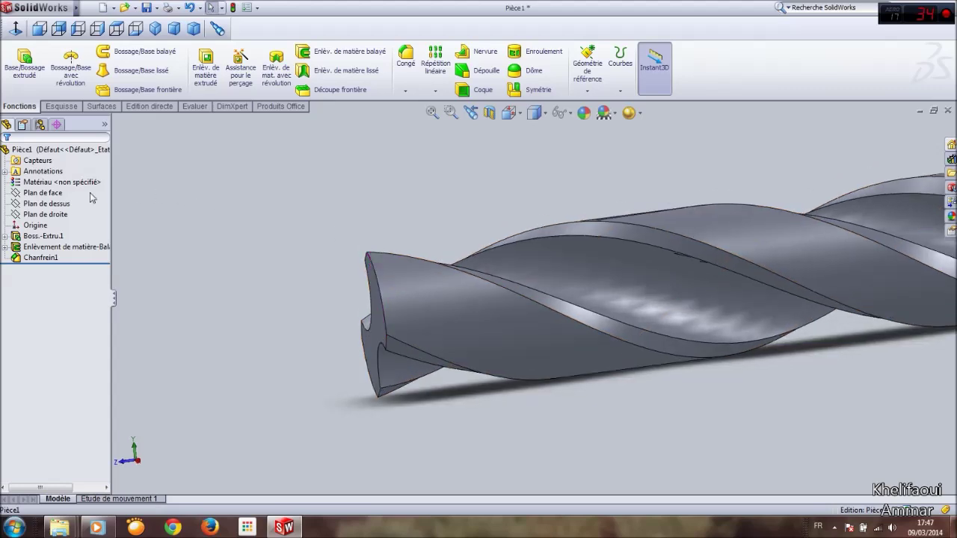
{"action": "left_click", "coordinate": [54, 204]}
{"action": "left_click", "coordinate": [51, 214], "text": "ctrl"}
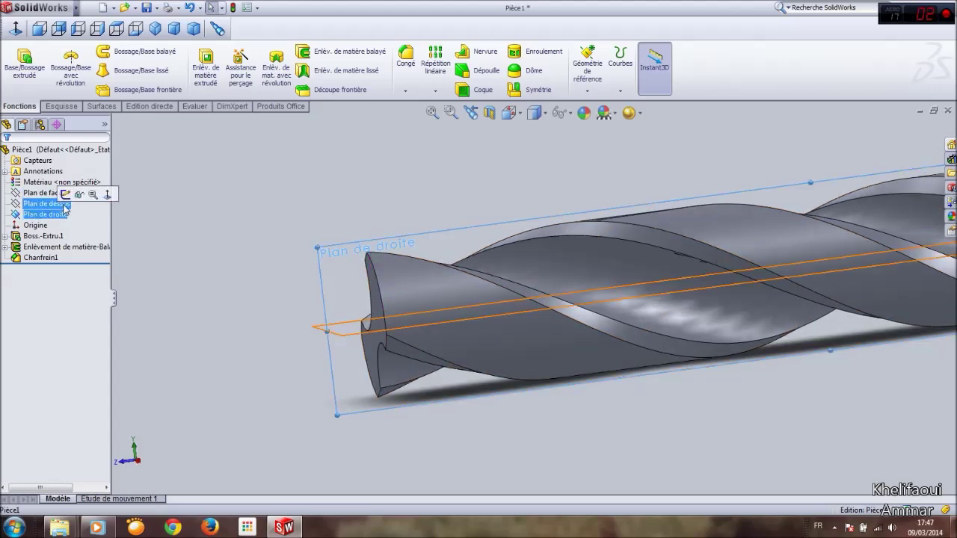
{"action": "left_click", "coordinate": [66, 196]}
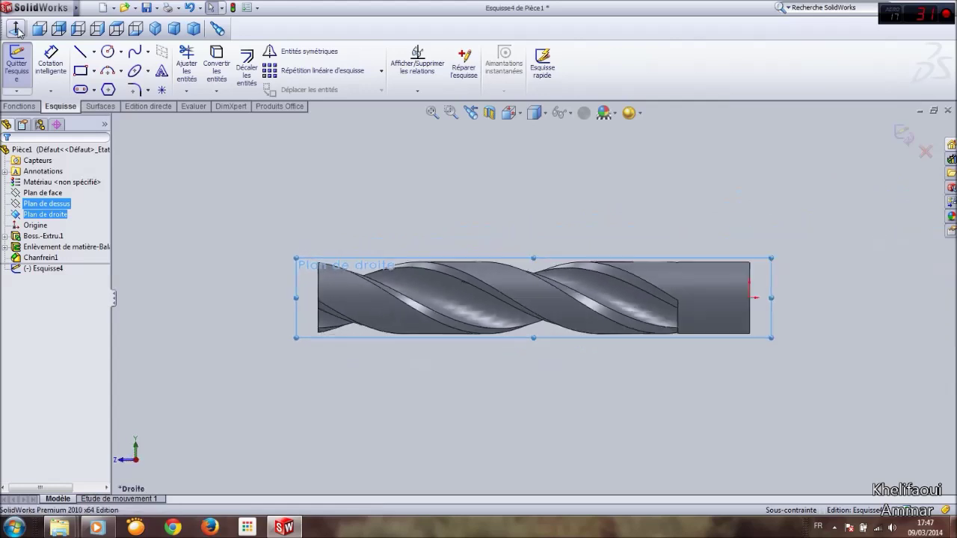
{"action": "scroll", "coordinate": [300, 299], "scroll_direction": "down", "scroll_amount": 3}
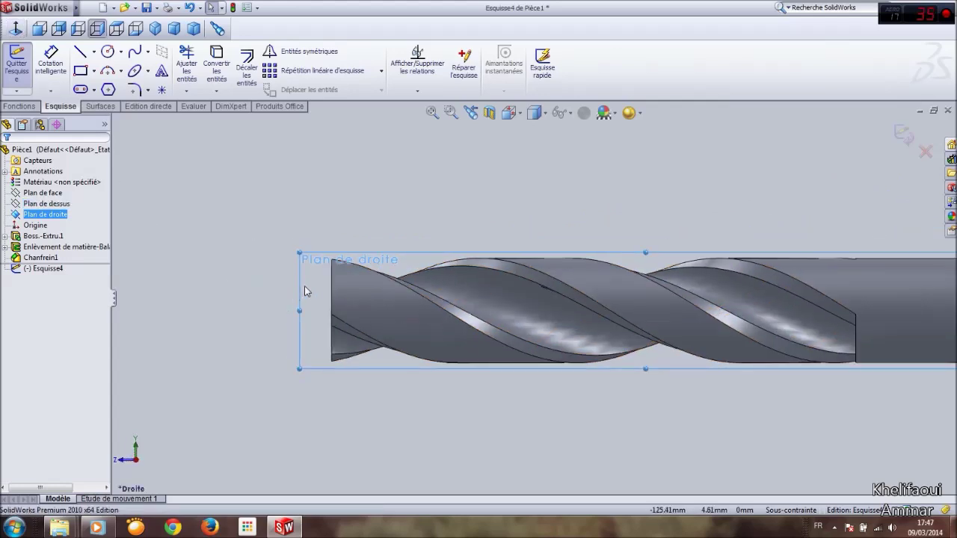
Sketch a closed profile of three 3-point arcs around the drill tip: two flanks meeting in a point and a large outer arc.
{"action": "left_click", "coordinate": [108, 70]}
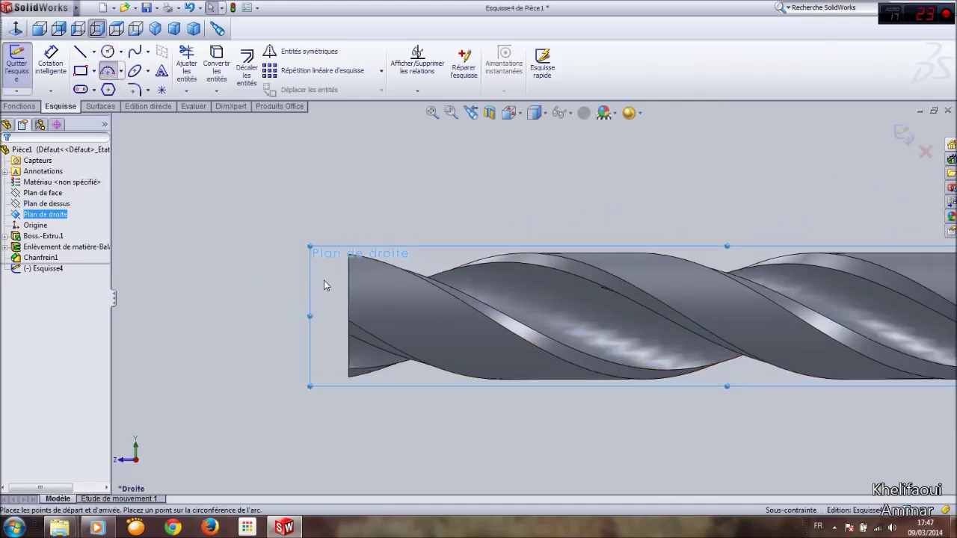
{"action": "left_click", "coordinate": [335, 332]}
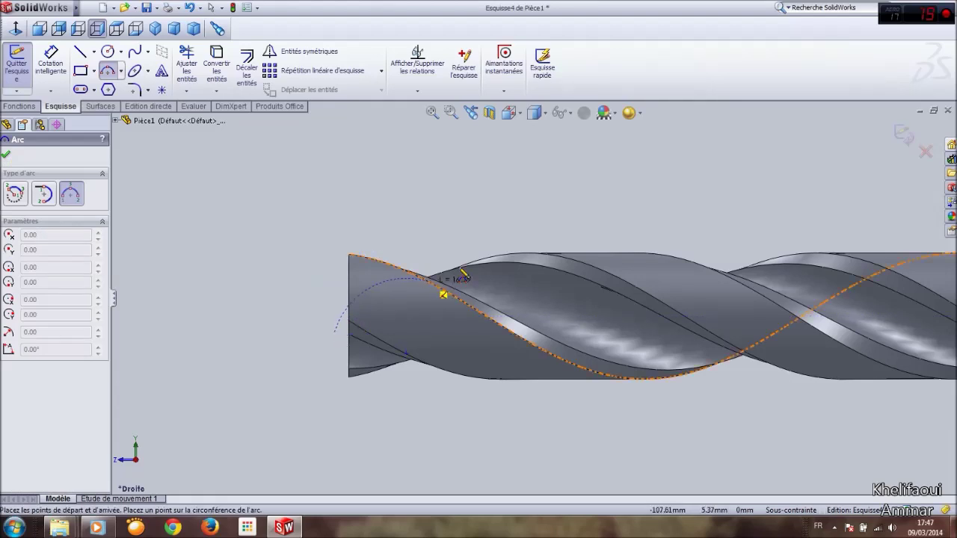
{"action": "left_click", "coordinate": [516, 244]}
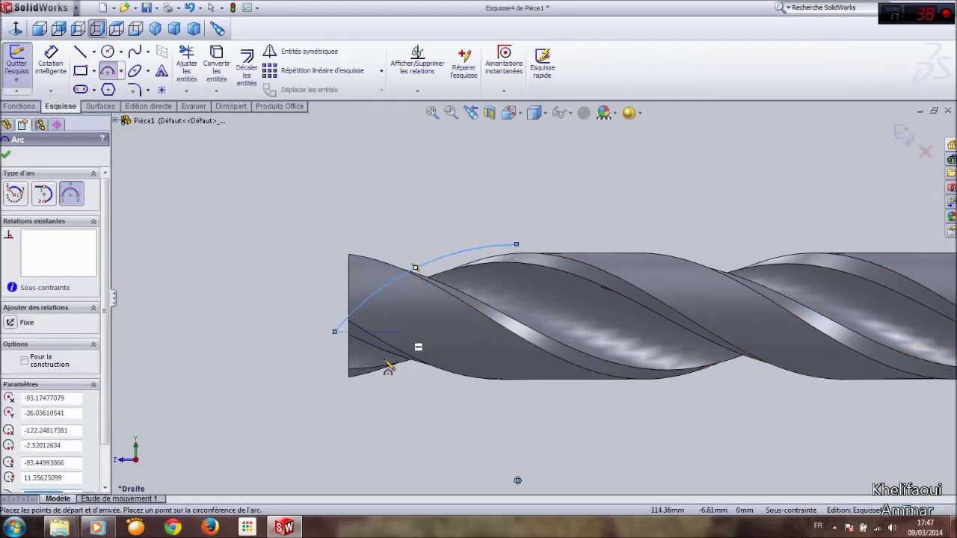
{"action": "left_click", "coordinate": [335, 335]}
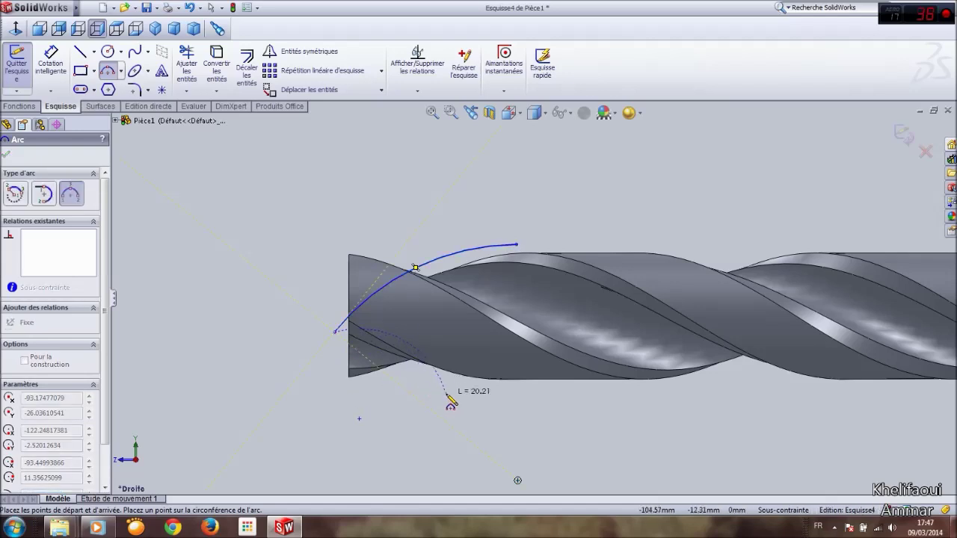
{"action": "left_click", "coordinate": [466, 387]}
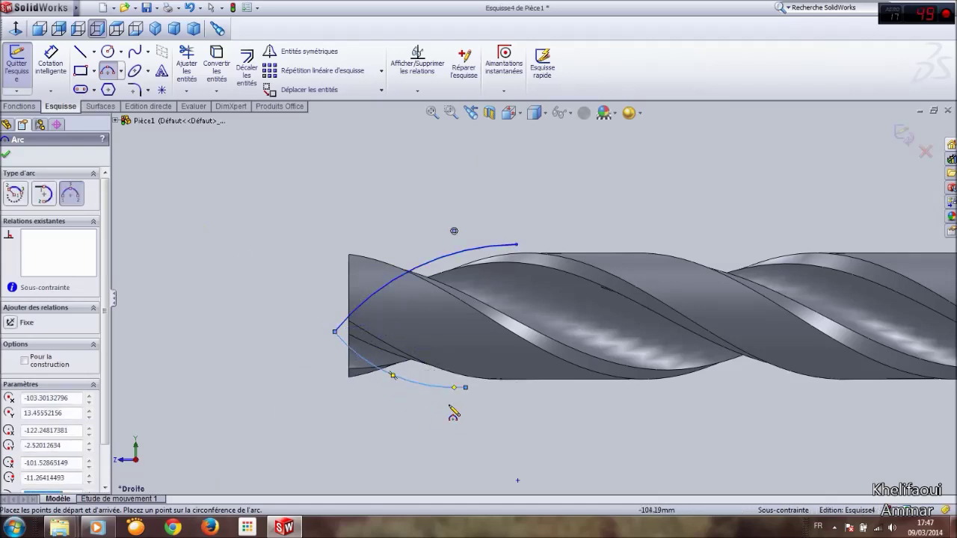
{"action": "left_click", "coordinate": [467, 389]}
{"action": "left_click", "coordinate": [336, 331]}
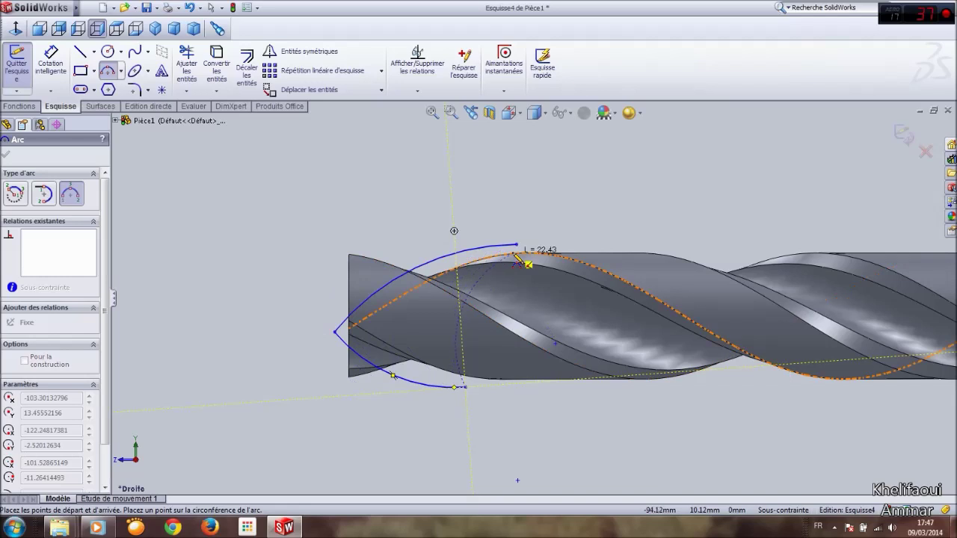
{"action": "left_click", "coordinate": [332, 253]}
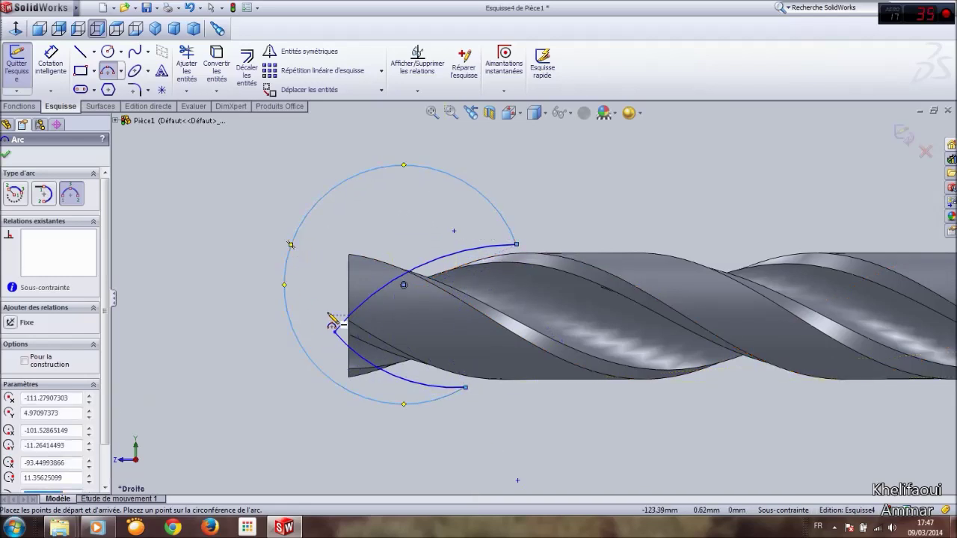
Cut the closed arc profile through the drill tip as a mid-plane extruded cut 120 mm deep.
{"action": "left_click", "coordinate": [27, 107]}
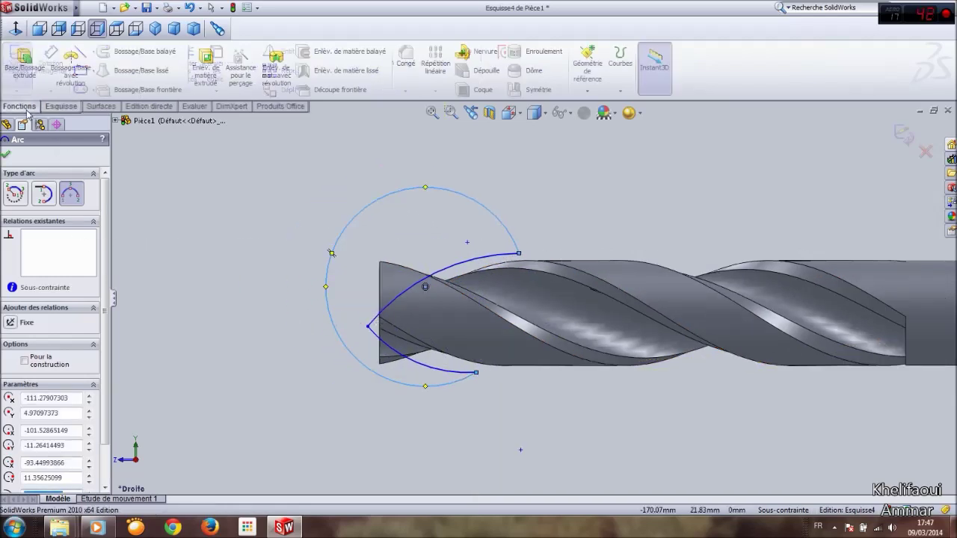
{"action": "left_click", "coordinate": [202, 74]}
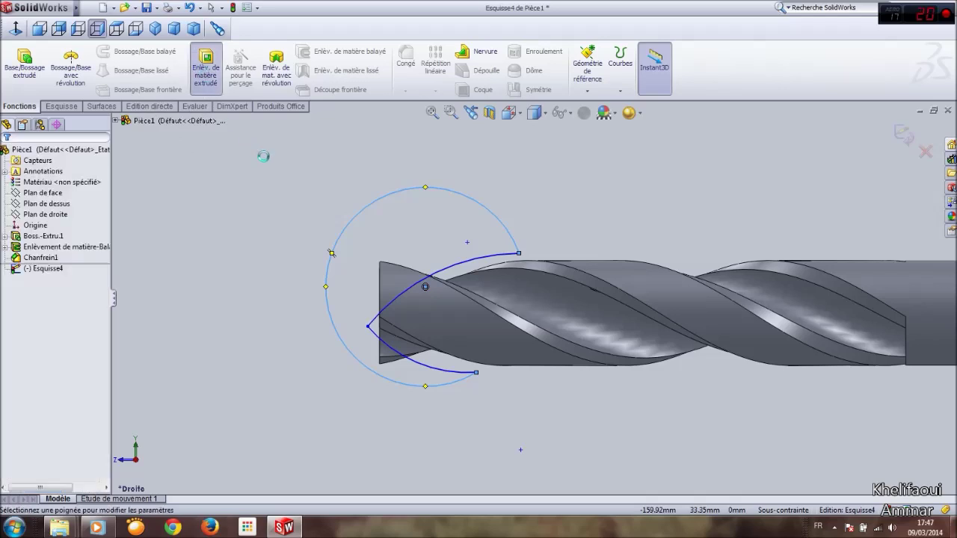
{"action": "left_click", "coordinate": [84, 224]}
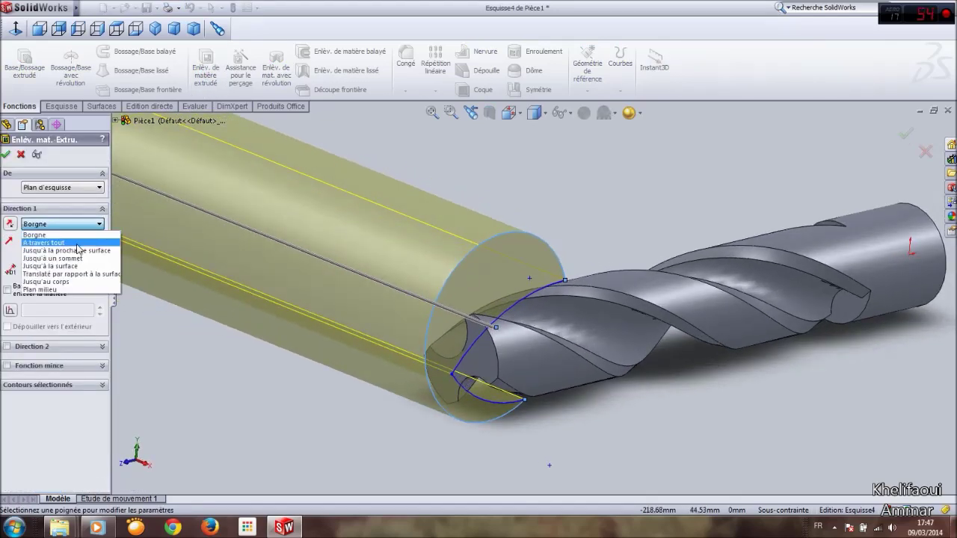
{"action": "left_click", "coordinate": [61, 289]}
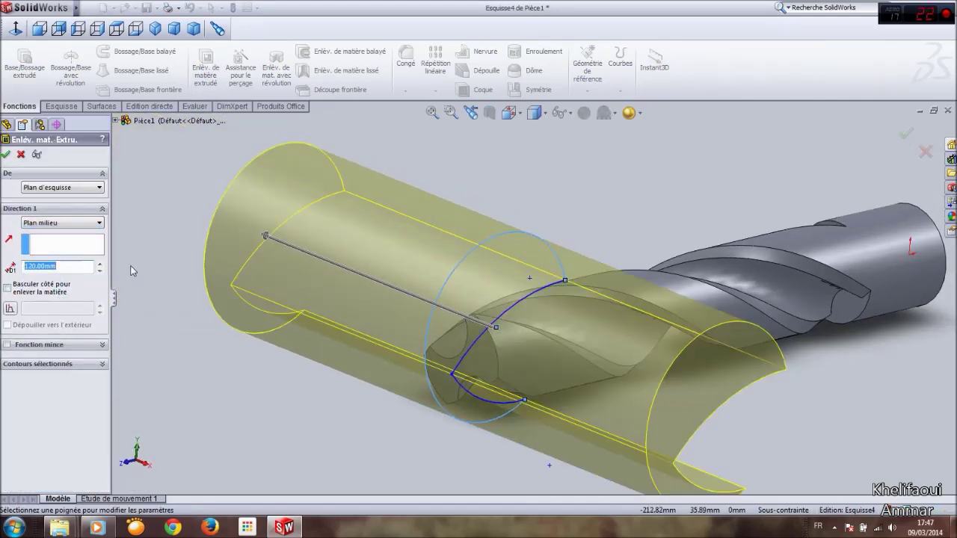
{"action": "middle_click_drag", "start_coordinate": [401, 323], "coordinate": [463, 299]}
{"action": "left_click", "coordinate": [6, 154]}
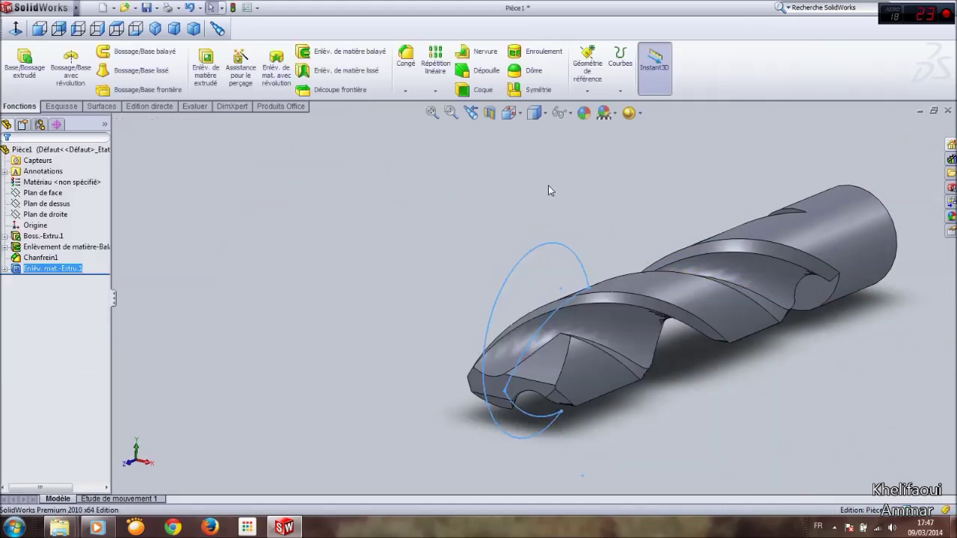
{"action": "middle_click_drag", "start_coordinate": [552, 227], "coordinate": [528, 261]}
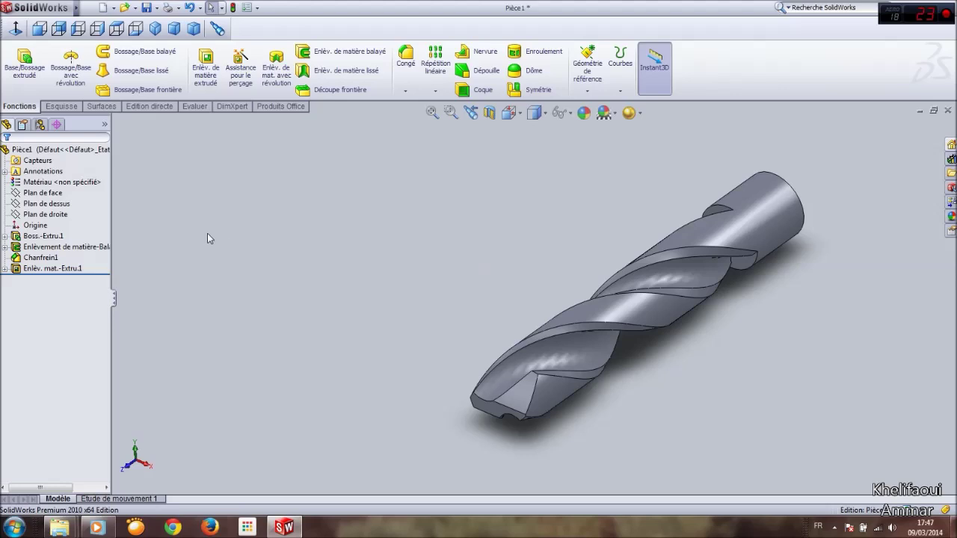
Start a new sketch on the top plane (Plan de dessus) and view the drill tip from above.
{"action": "left_click", "coordinate": [61, 206]}
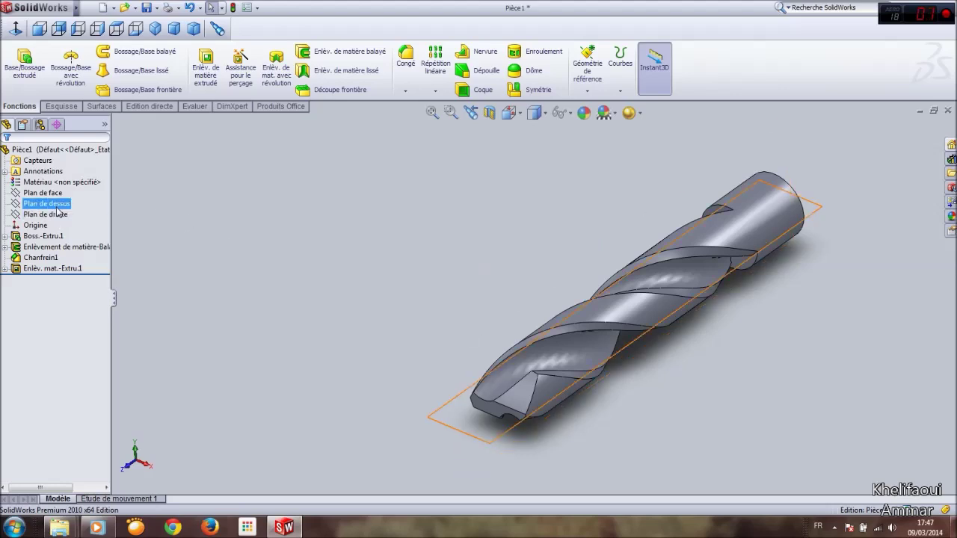
{"action": "left_click", "coordinate": [56, 193], "text": "ctrl"}
{"action": "left_click", "coordinate": [65, 187]}
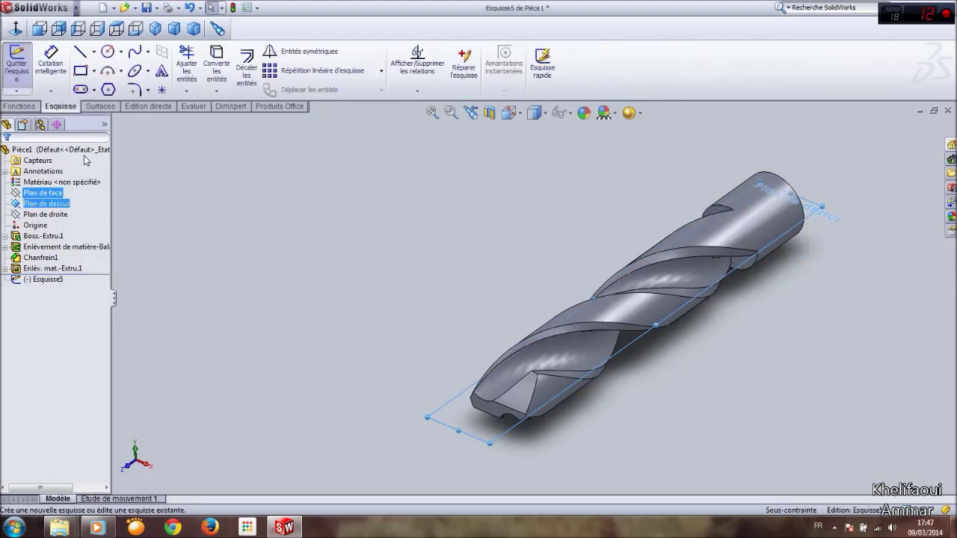
{"action": "left_click", "coordinate": [116, 28]}
{"action": "scroll", "coordinate": [554, 377], "scroll_direction": "up", "scroll_amount": 2}
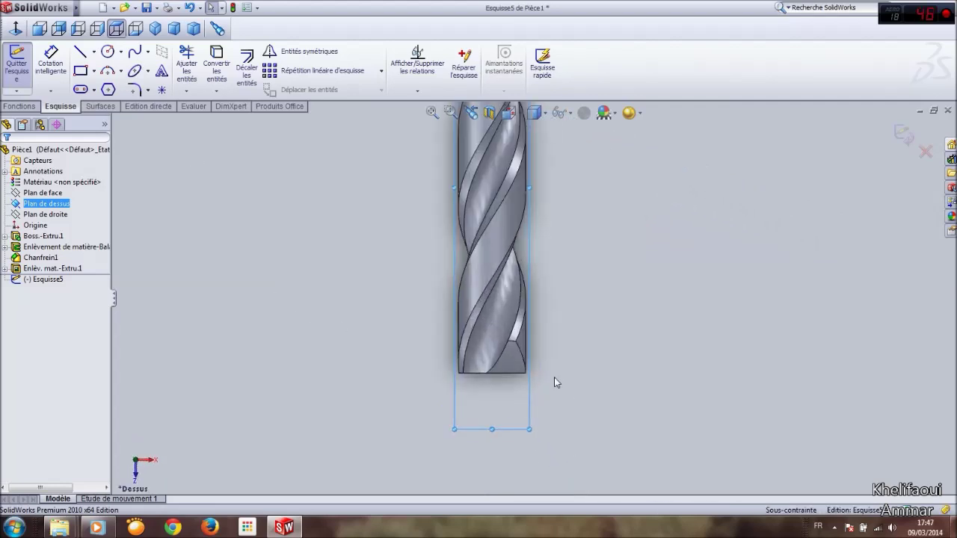
{"action": "scroll", "coordinate": [455, 292], "scroll_direction": "up", "scroll_amount": 2}
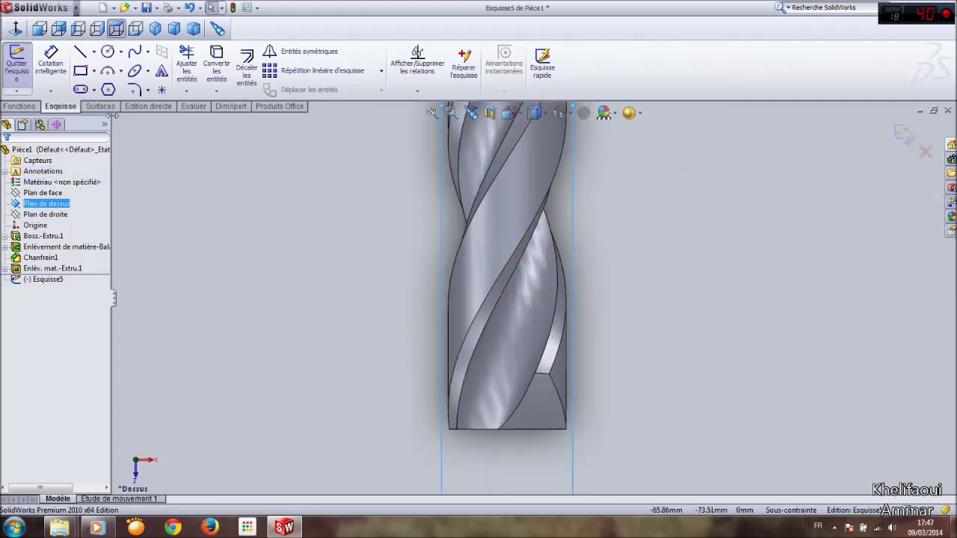
Sketch three connected 3-point arcs around the tip: a flank of about 26.5 mm radius, an opposite flank, and a large outer closing arc.
{"action": "left_click", "coordinate": [109, 72]}
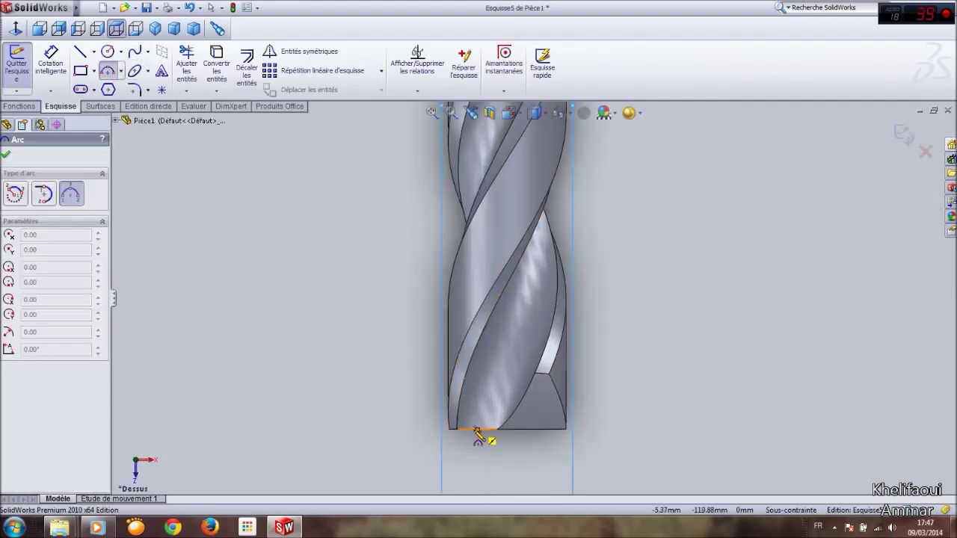
{"action": "left_click", "coordinate": [460, 433]}
{"action": "left_click", "coordinate": [590, 289]}
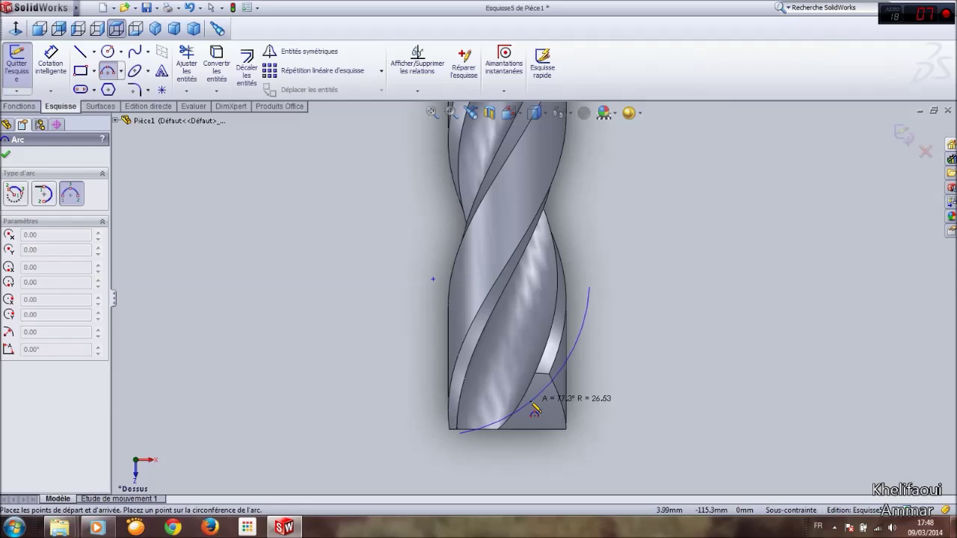
{"action": "left_click", "coordinate": [534, 406]}
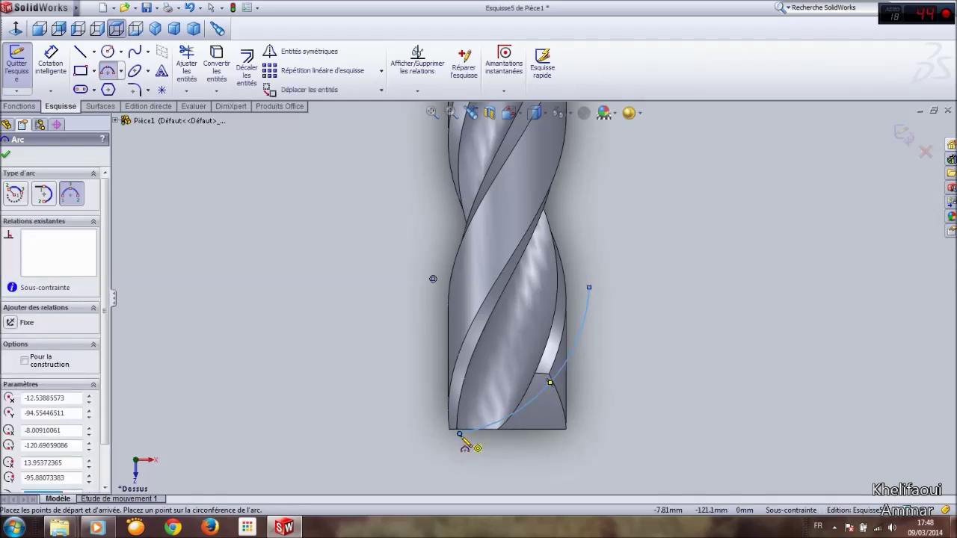
{"action": "left_click", "coordinate": [459, 434]}
{"action": "left_click", "coordinate": [429, 318]}
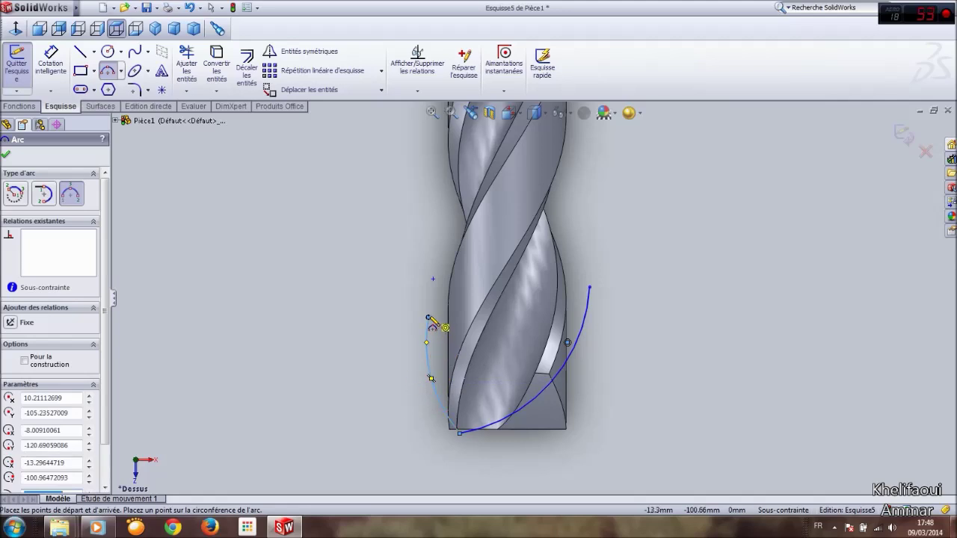
{"action": "left_click", "coordinate": [431, 379]}
{"action": "left_click", "coordinate": [428, 319]}
{"action": "left_click", "coordinate": [590, 288]}
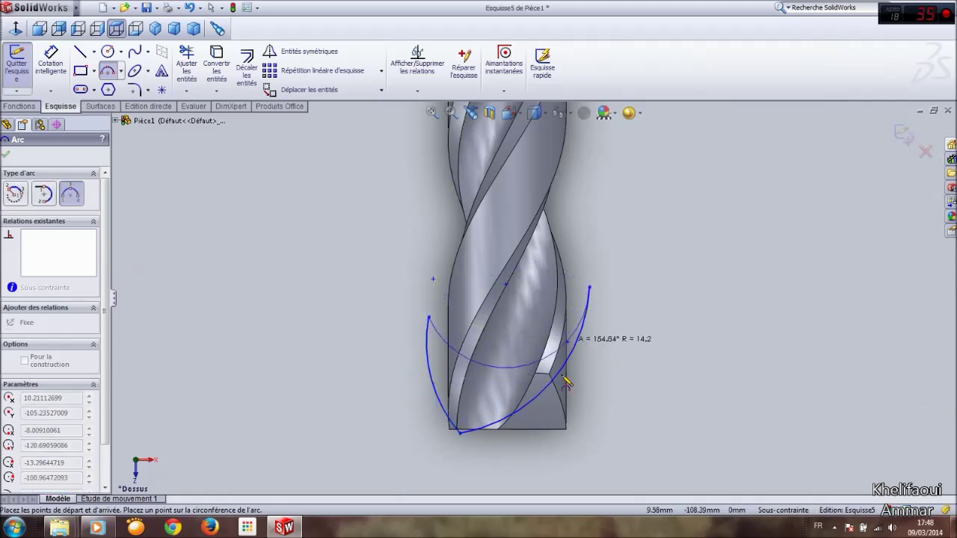
{"action": "left_click", "coordinate": [565, 459]}
{"action": "key", "text": "Escape"}
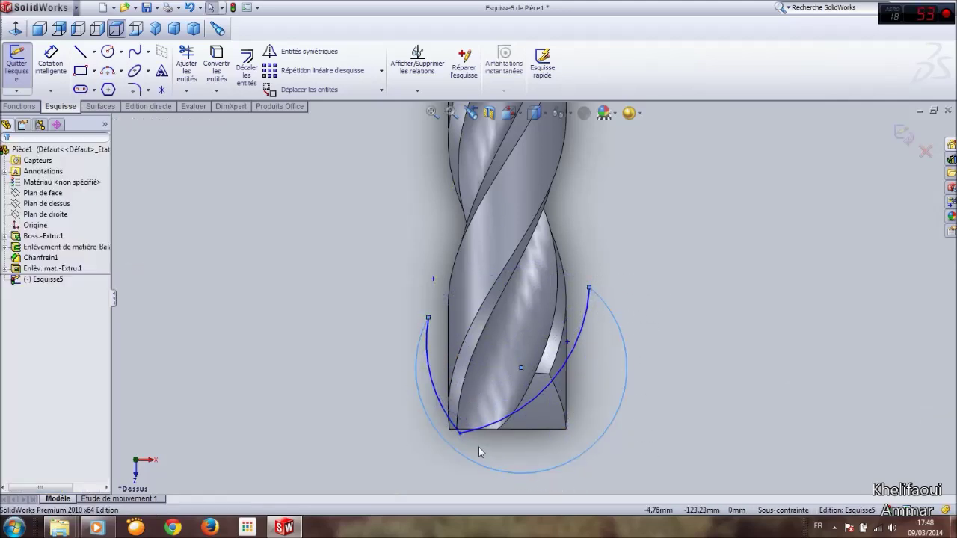
Move the point where the two flank arcs meet onto the tip's end edge, near the drill axis.
{"action": "left_click_drag", "start_coordinate": [458, 431], "coordinate": [497, 429]}
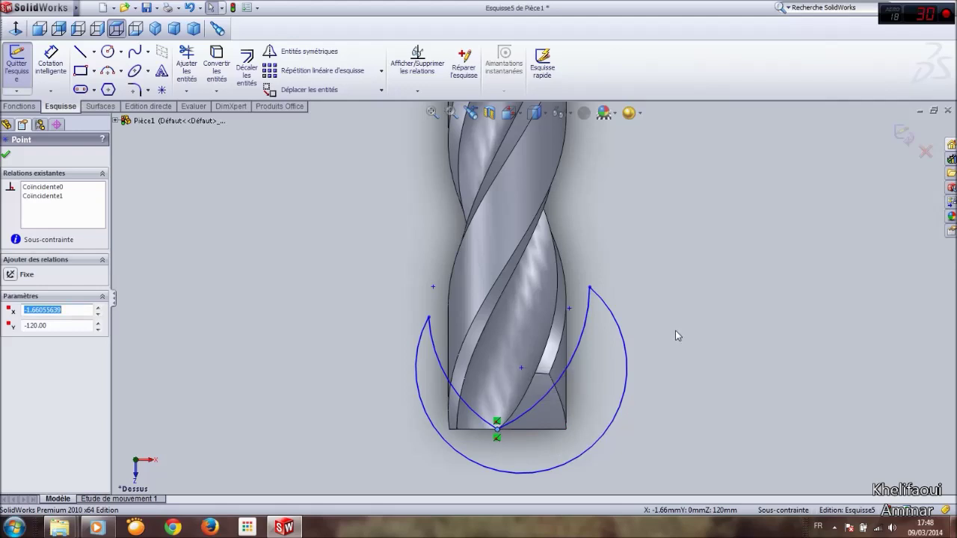
{"action": "left_click", "coordinate": [694, 315]}
{"action": "key", "text": "z"}
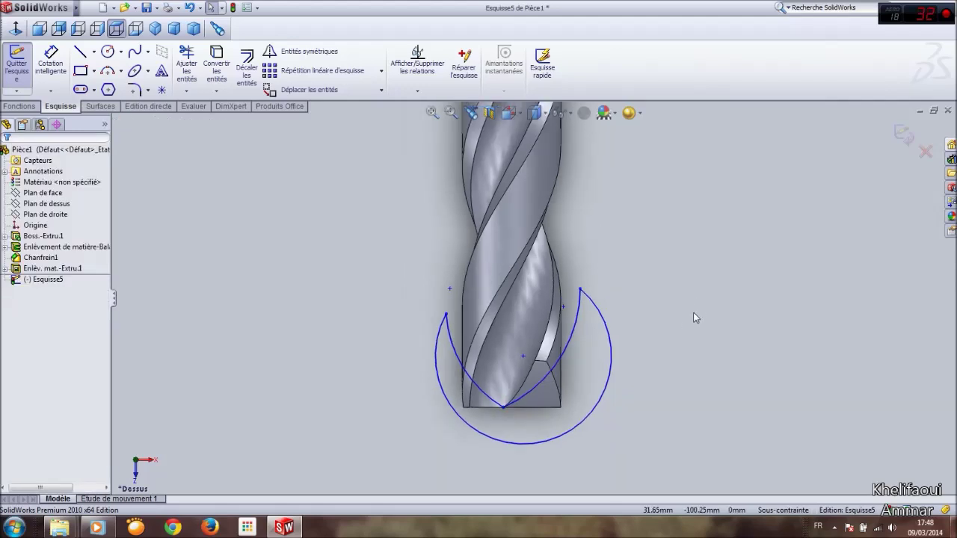
Cut the second arc profile through the tip as a mid-plane extruded cut 120 mm deep and orbit to the tip's end face.
{"action": "left_click", "coordinate": [20, 107]}
{"action": "left_click", "coordinate": [206, 71]}
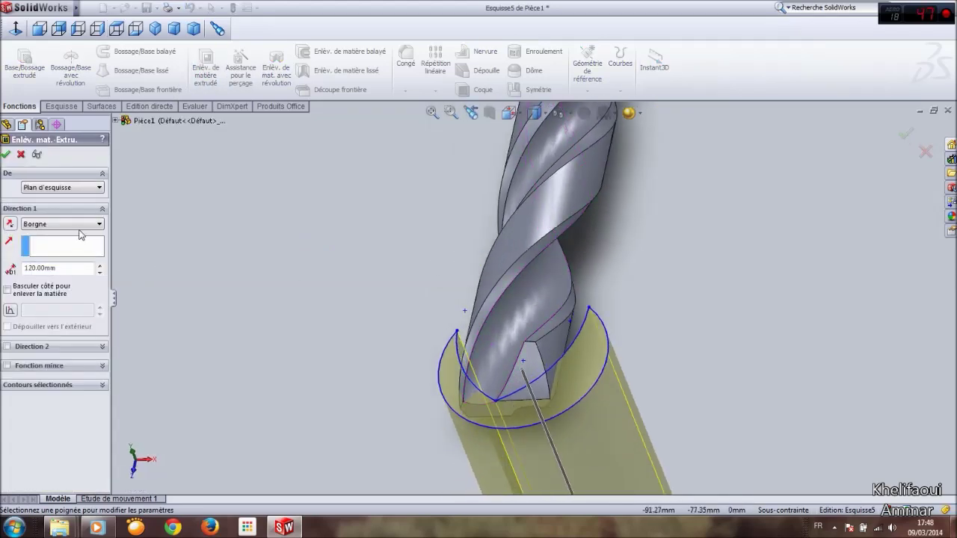
{"action": "left_click", "coordinate": [78, 224]}
{"action": "left_click", "coordinate": [56, 288]}
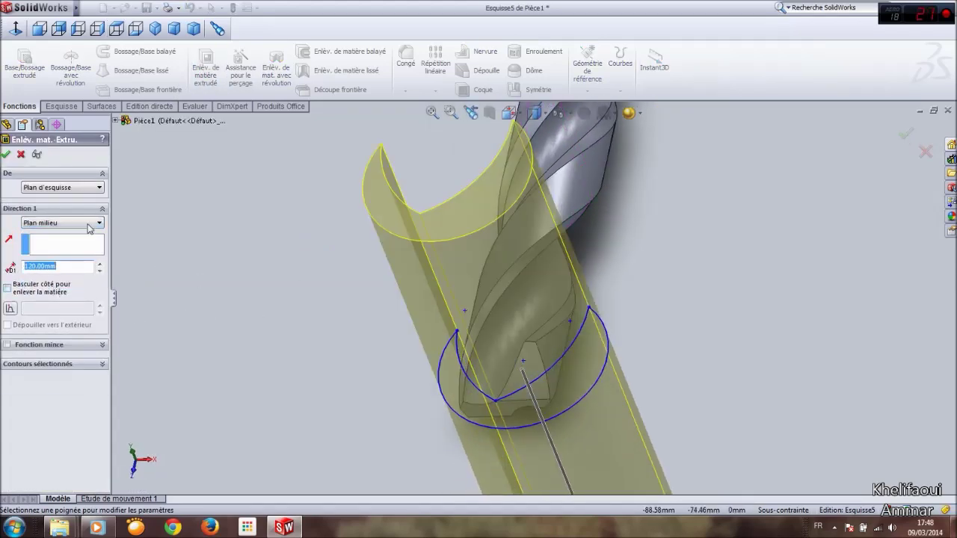
{"action": "left_click", "coordinate": [6, 154]}
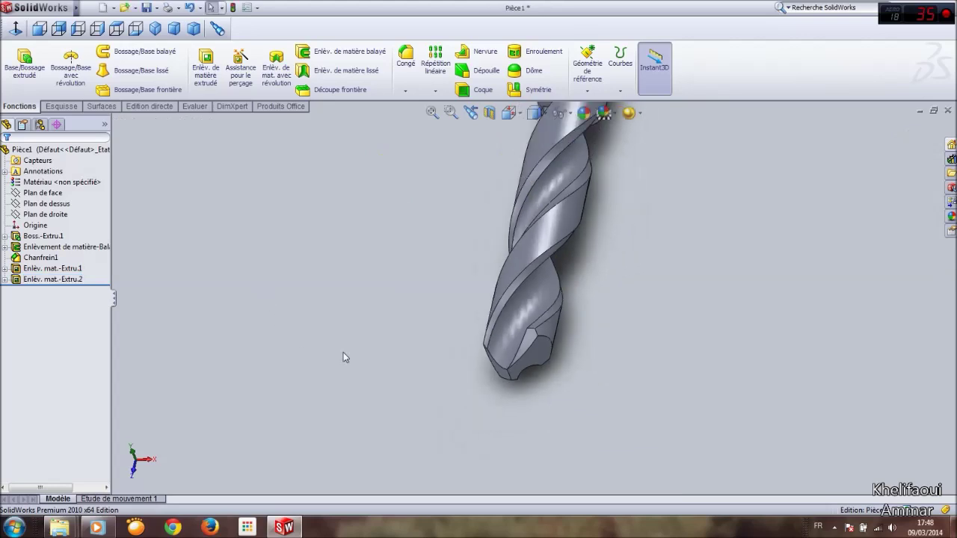
{"action": "middle_click_drag", "start_coordinate": [525, 260], "coordinate": [698, 264]}
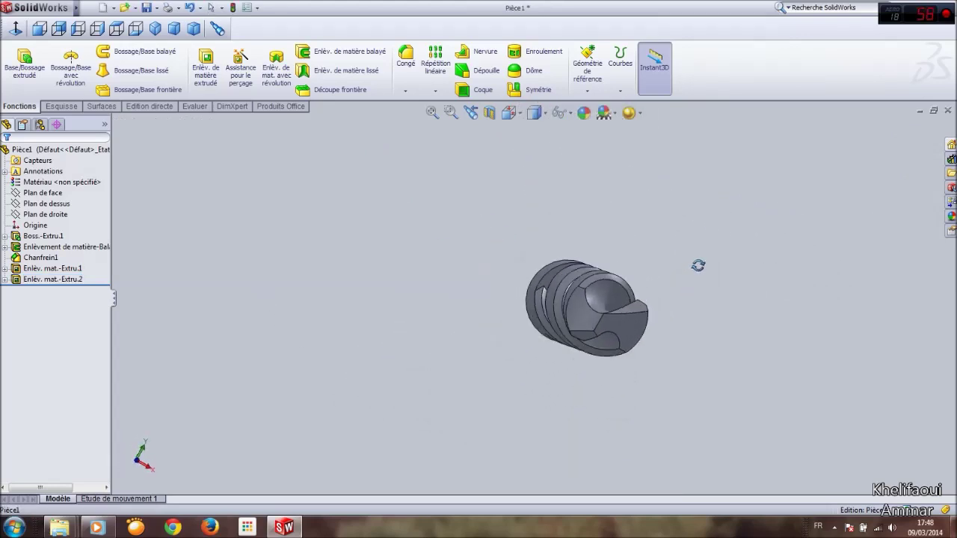
{"action": "left_click", "coordinate": [45, 33]}
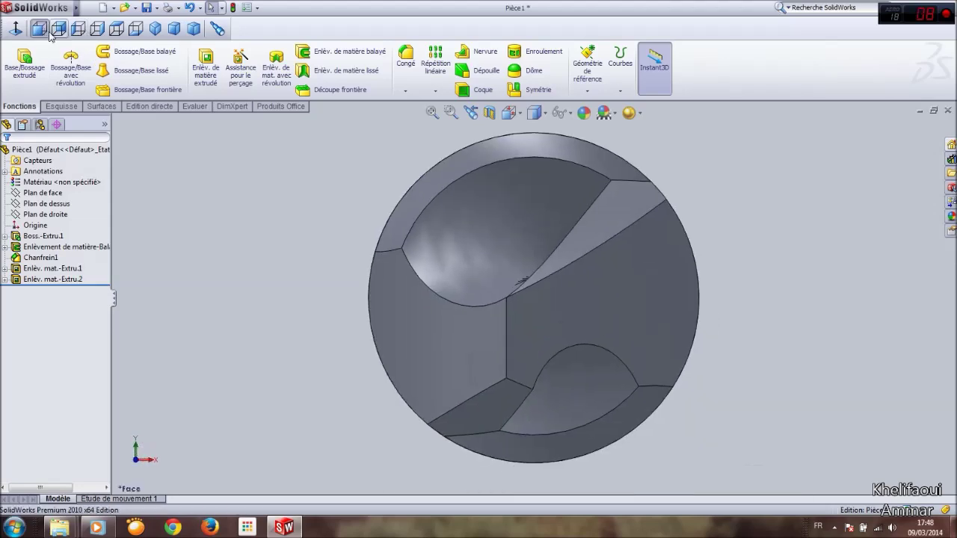
{"action": "scroll", "coordinate": [284, 276], "scroll_direction": "up", "scroll_amount": 3}
{"action": "middle_click_drag", "start_coordinate": [549, 237], "coordinate": [469, 278]}
{"action": "middle_click_drag", "start_coordinate": [598, 261], "coordinate": [536, 261]}
{"action": "scroll", "coordinate": [536, 261], "scroll_direction": "up", "scroll_amount": 3}
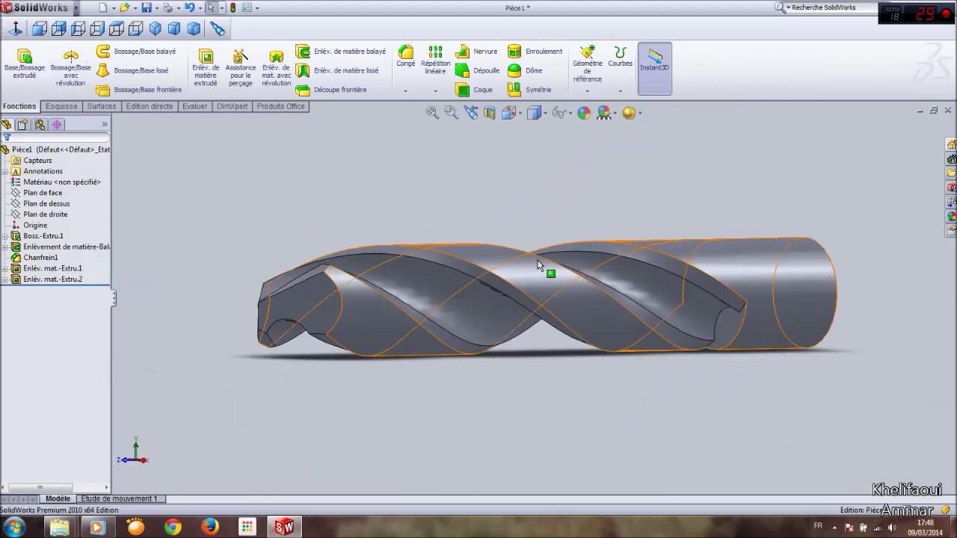
{"action": "scroll", "coordinate": [740, 255], "scroll_direction": "down", "scroll_amount": 2}
{"action": "left_click", "coordinate": [406, 64]}
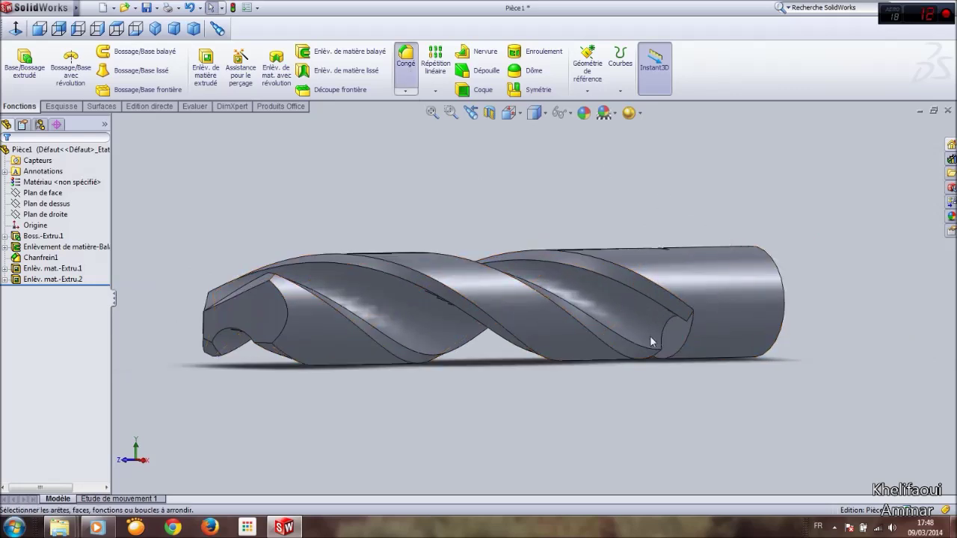
{"action": "left_click", "coordinate": [670, 333]}
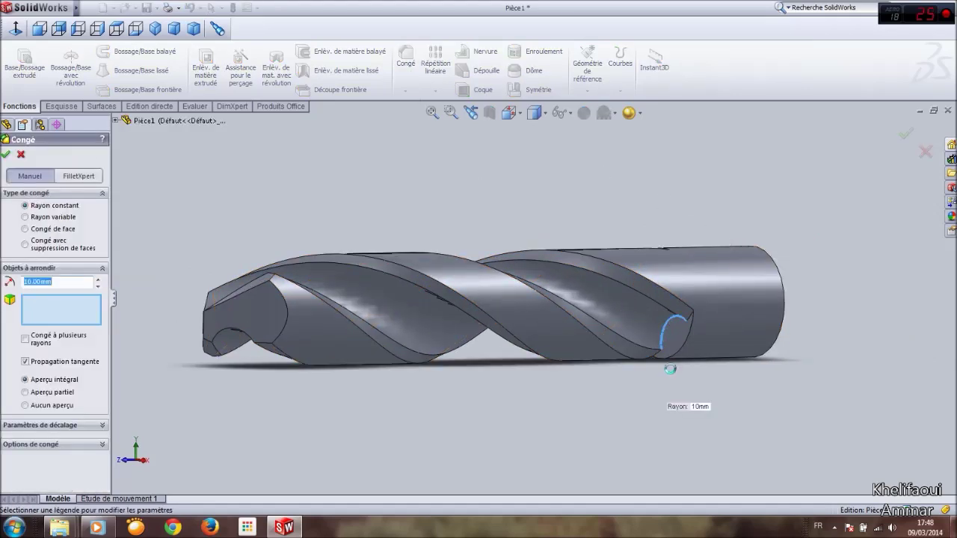
{"action": "middle_click_drag", "start_coordinate": [668, 373], "coordinate": [646, 389]}
{"action": "scroll", "coordinate": [645, 390], "scroll_direction": "down", "scroll_amount": 3}
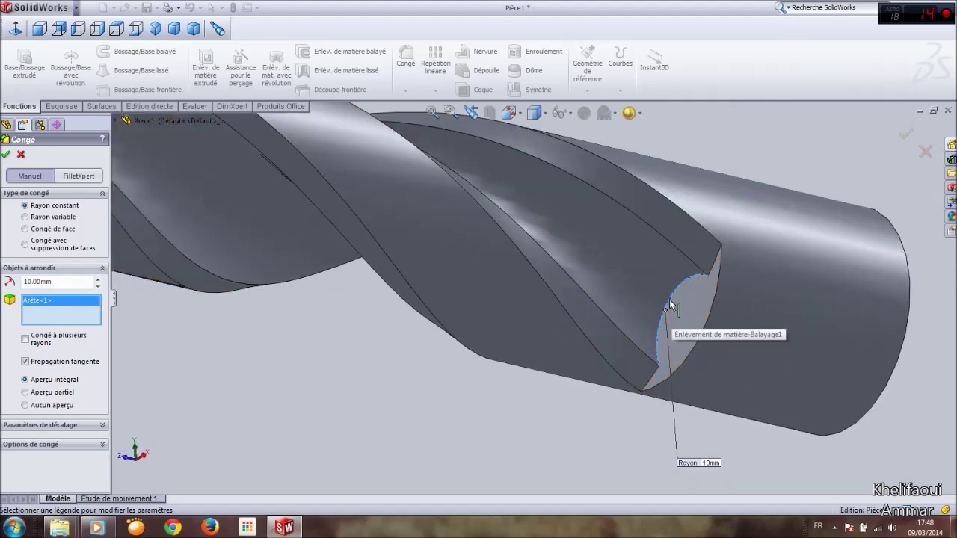
{"action": "left_click", "coordinate": [658, 363]}
{"action": "left_click", "coordinate": [653, 377]}
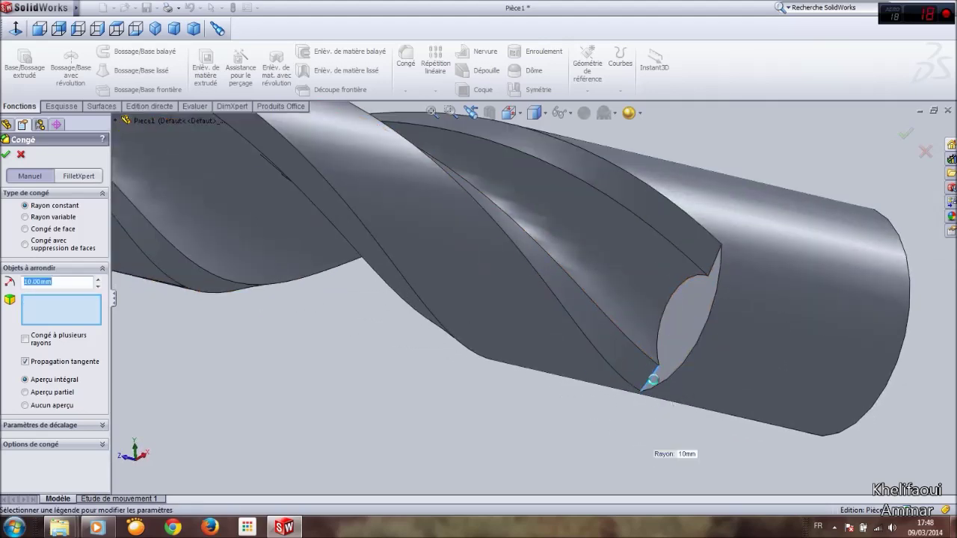
{"action": "left_click", "coordinate": [654, 383]}
{"action": "scroll", "coordinate": [654, 386], "scroll_direction": "up", "scroll_amount": 2}
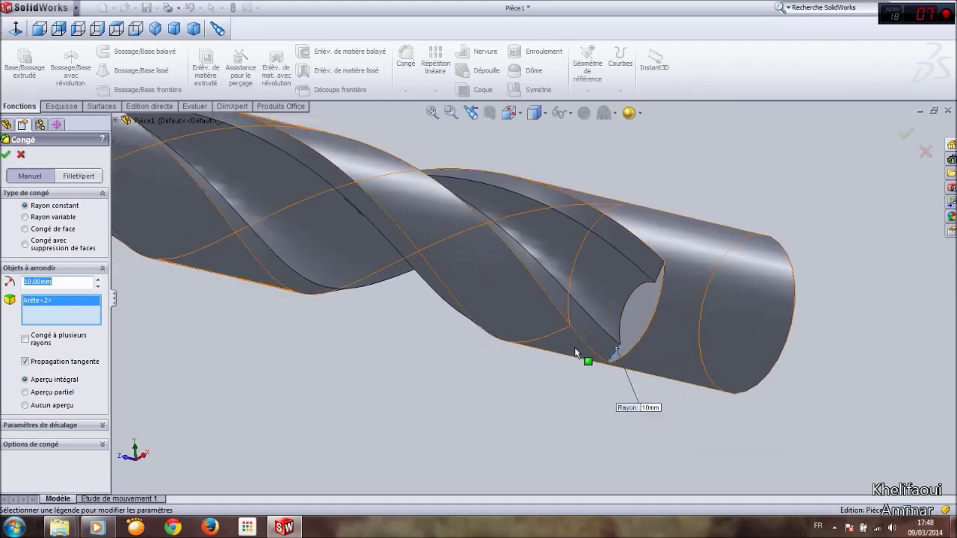
{"action": "left_click", "coordinate": [614, 359]}
{"action": "scroll", "coordinate": [611, 356], "scroll_direction": "up", "scroll_amount": 3}
{"action": "middle_click_drag", "start_coordinate": [316, 192], "coordinate": [435, 276]}
{"action": "scroll", "coordinate": [363, 233], "scroll_direction": "down", "scroll_amount": 3}
{"action": "middle_click_drag", "start_coordinate": [363, 233], "coordinate": [341, 245]}
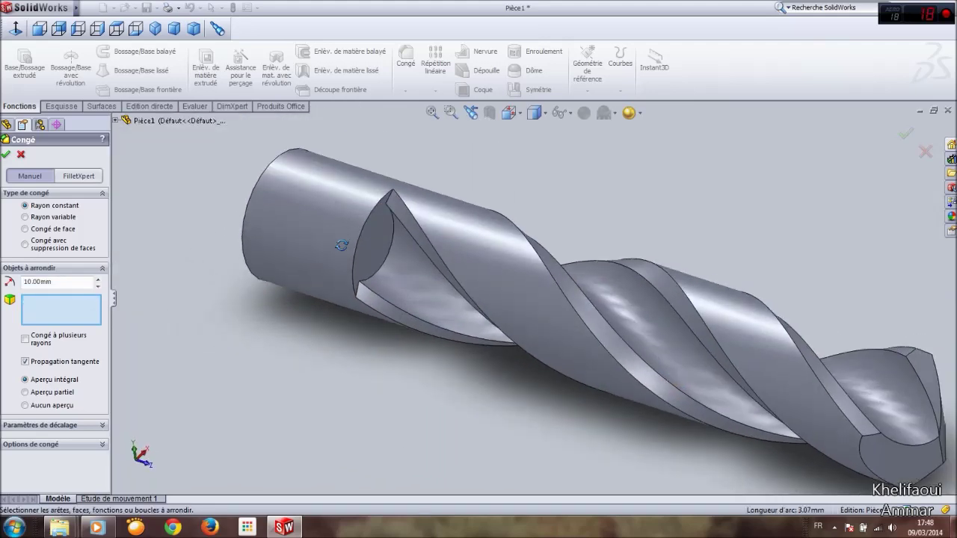
{"action": "left_click", "coordinate": [355, 285]}
{"action": "left_click", "coordinate": [356, 285]}
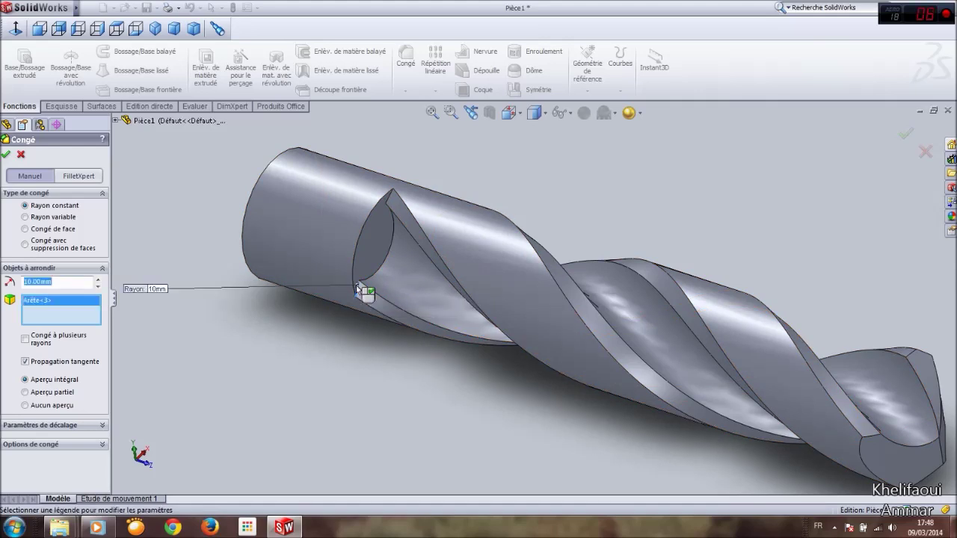
{"action": "left_click", "coordinate": [363, 286]}
{"action": "left_click", "coordinate": [358, 268]}
{"action": "left_click", "coordinate": [354, 259]}
{"action": "scroll", "coordinate": [353, 258], "scroll_direction": "up", "scroll_amount": 3}
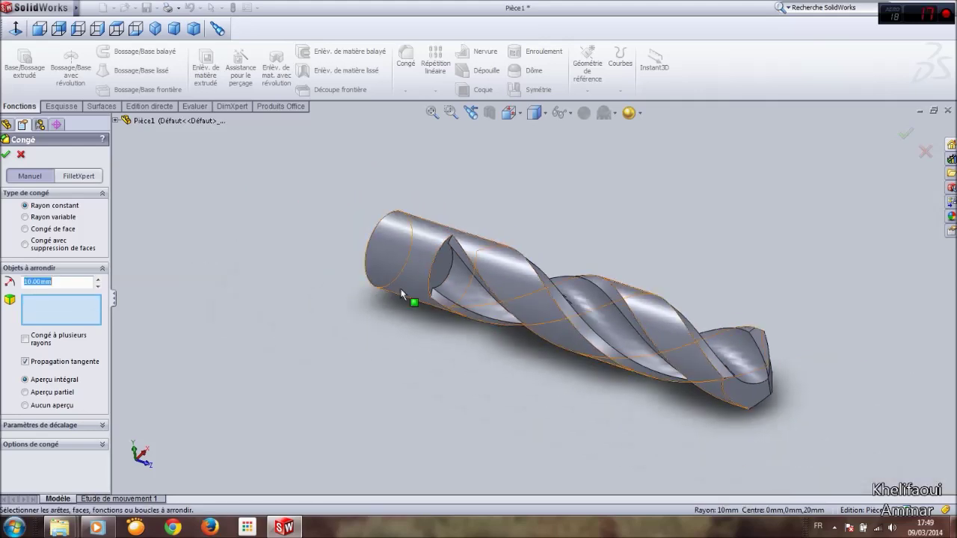
{"action": "middle_click_drag", "start_coordinate": [401, 292], "coordinate": [443, 372]}
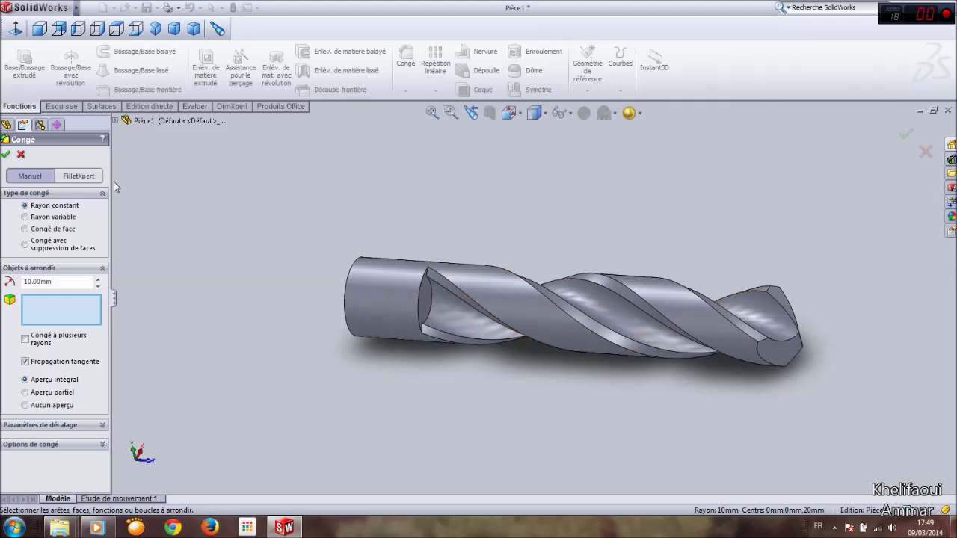
{"action": "left_click", "coordinate": [20, 156]}
Set the length of the groove sweep's path sketch (Esquisse3) to 120 mm so the grooves run the drill's full length.
{"action": "middle_click_drag", "start_coordinate": [387, 257], "coordinate": [338, 273]}
{"action": "left_click", "coordinate": [42, 268]}
{"action": "left_click", "coordinate": [42, 249]}
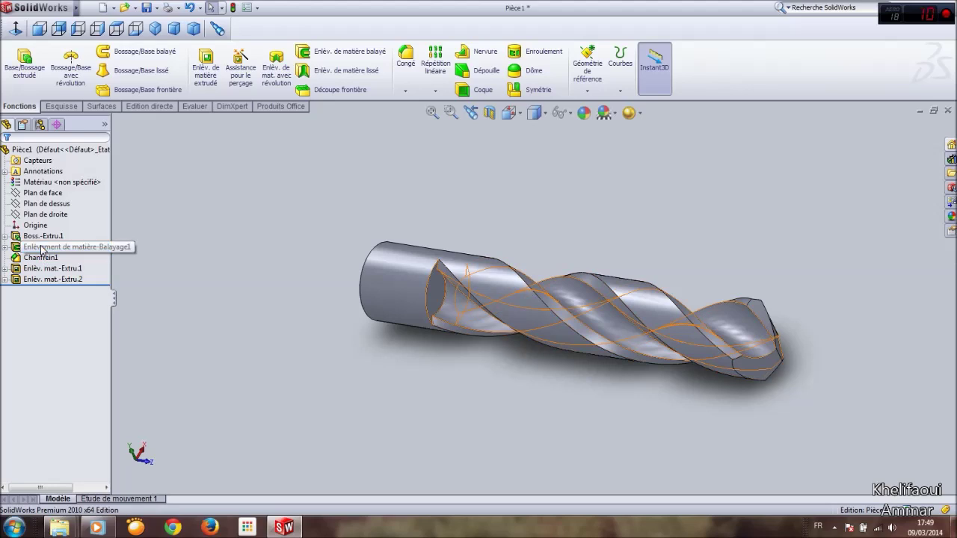
{"action": "left_click", "coordinate": [45, 250]}
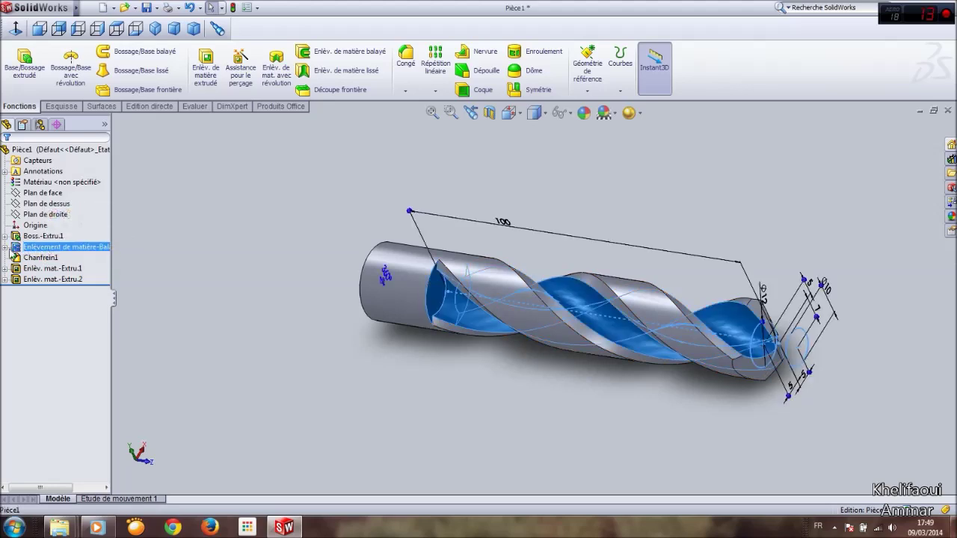
{"action": "left_click", "coordinate": [5, 247]}
{"action": "left_click", "coordinate": [50, 258]}
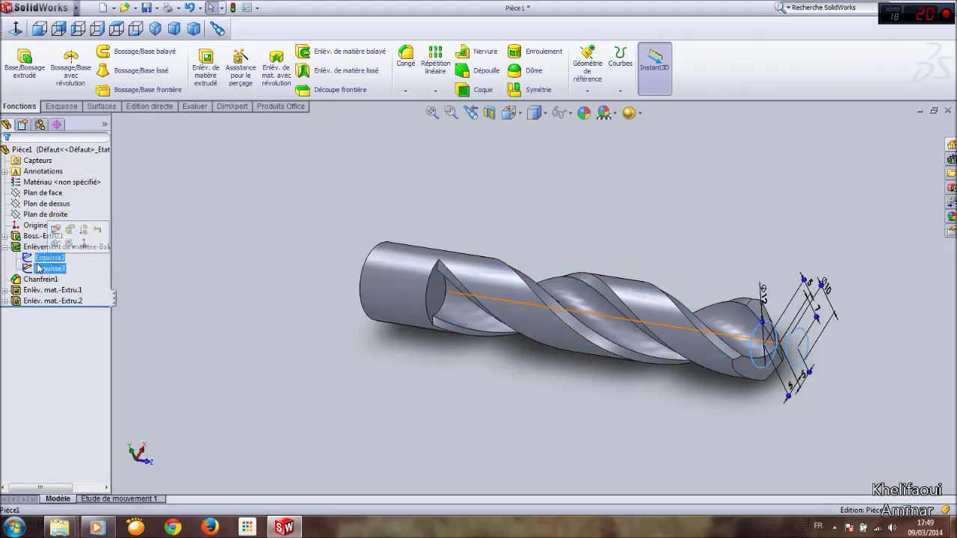
{"action": "left_click", "coordinate": [49, 268]}
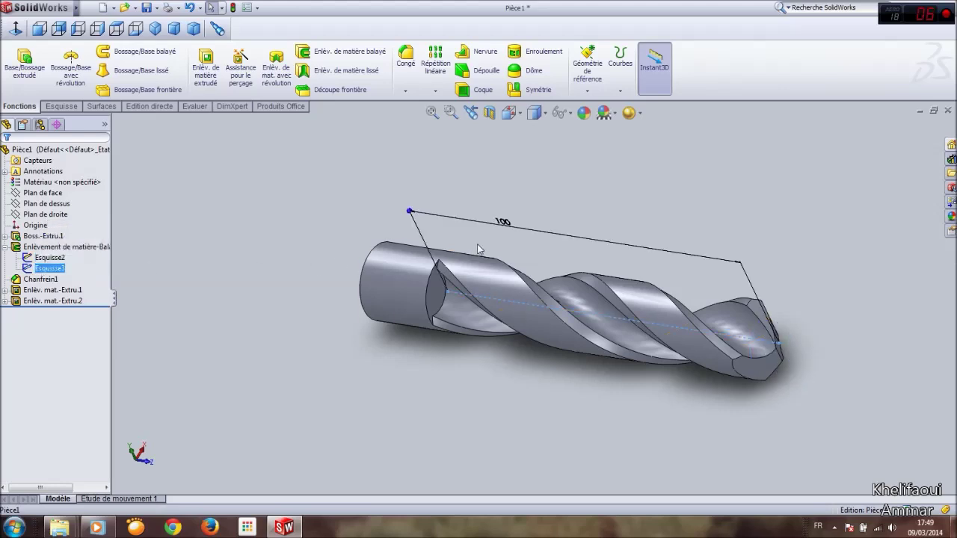
{"action": "left_click", "coordinate": [505, 224]}
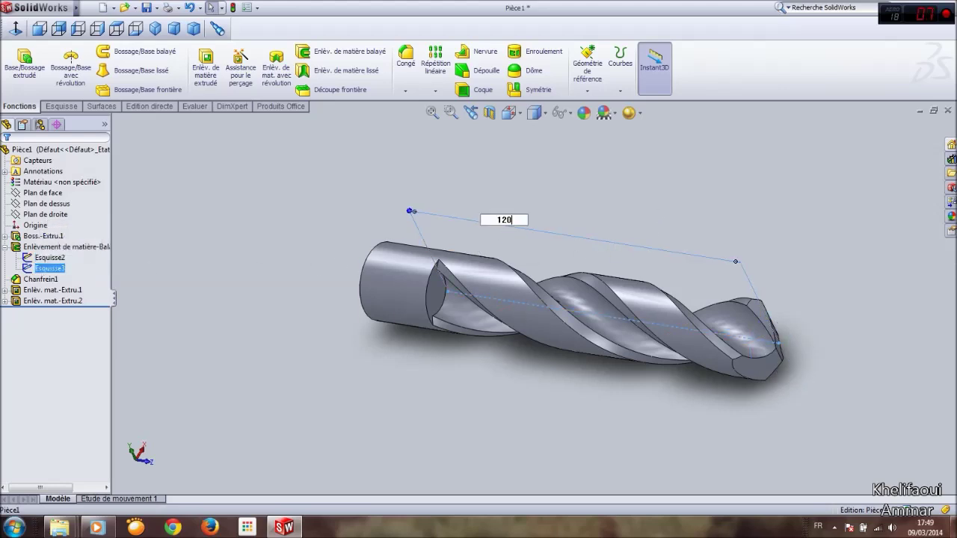
{"action": "left_click", "coordinate": [629, 207]}
Start a new sketch on the drill's flat end face opposite the tip and view it face-on.
{"action": "mouse_move", "coordinate": [490, 279]}
{"action": "middle_mouse_down"}
{"action": "mouse_move", "coordinate": [538, 222]}
{"action": "mouse_move", "coordinate": [451, 239]}
{"action": "mouse_move", "coordinate": [453, 273]}
{"action": "mouse_move", "coordinate": [692, 222]}
{"action": "mouse_move", "coordinate": [563, 254]}
{"action": "mouse_move", "coordinate": [620, 341]}
{"action": "middle_mouse_up"}
{"action": "left_click", "coordinate": [664, 335]}
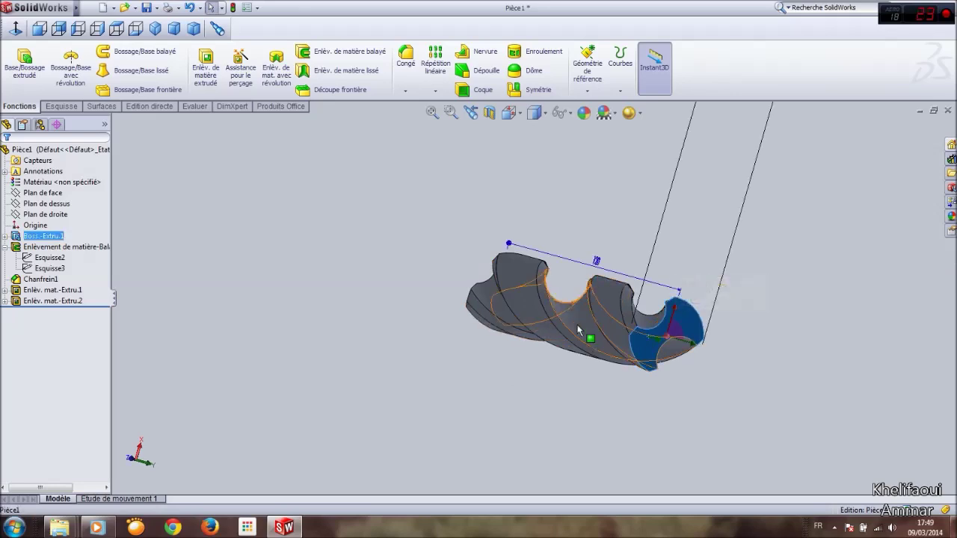
{"action": "middle_click_drag", "start_coordinate": [445, 269], "coordinate": [215, 205]}
{"action": "left_click", "coordinate": [61, 107]}
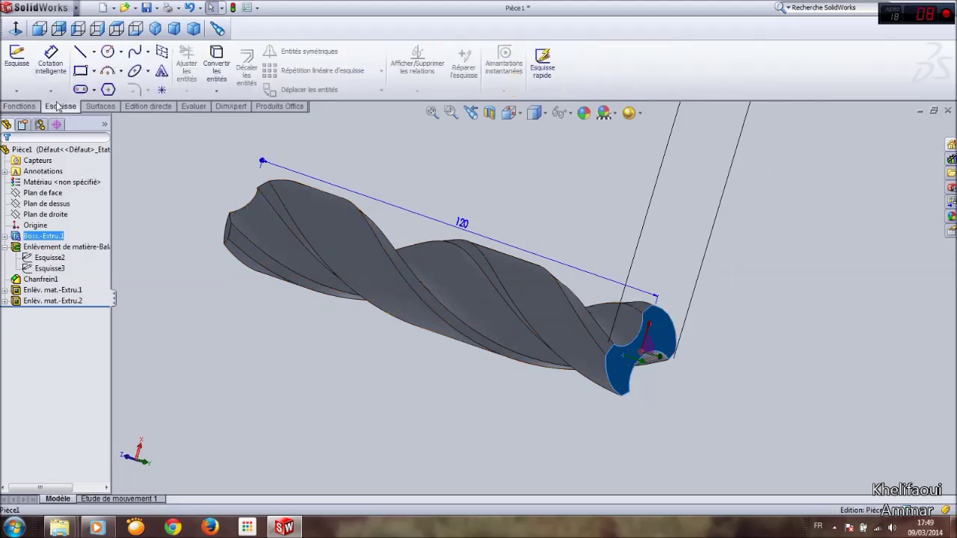
{"action": "key", "text": "Escape"}
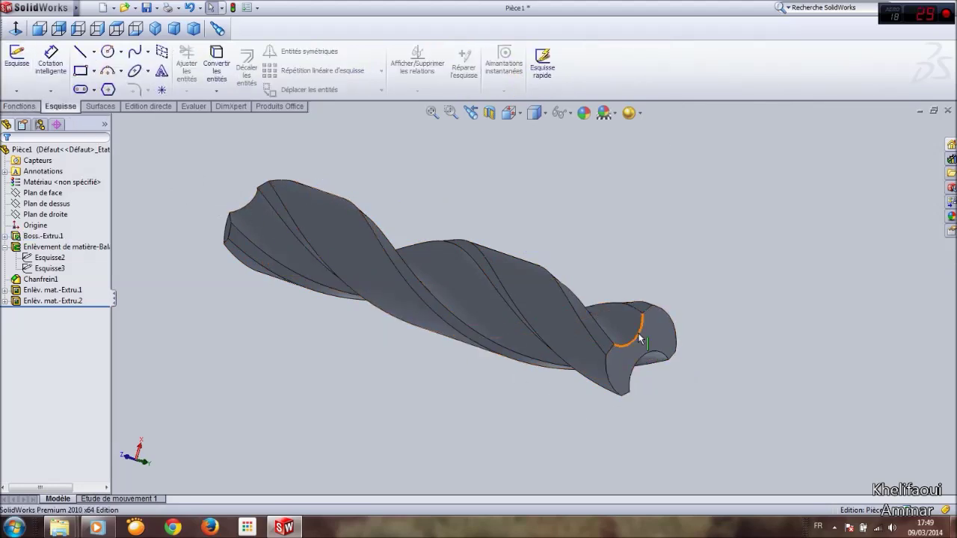
{"action": "left_click", "coordinate": [638, 333]}
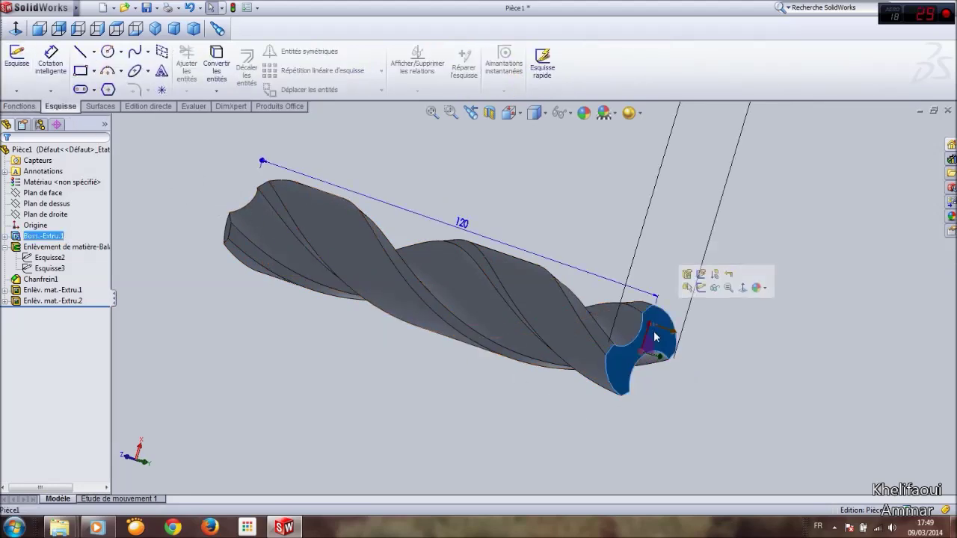
{"action": "left_click", "coordinate": [17, 62]}
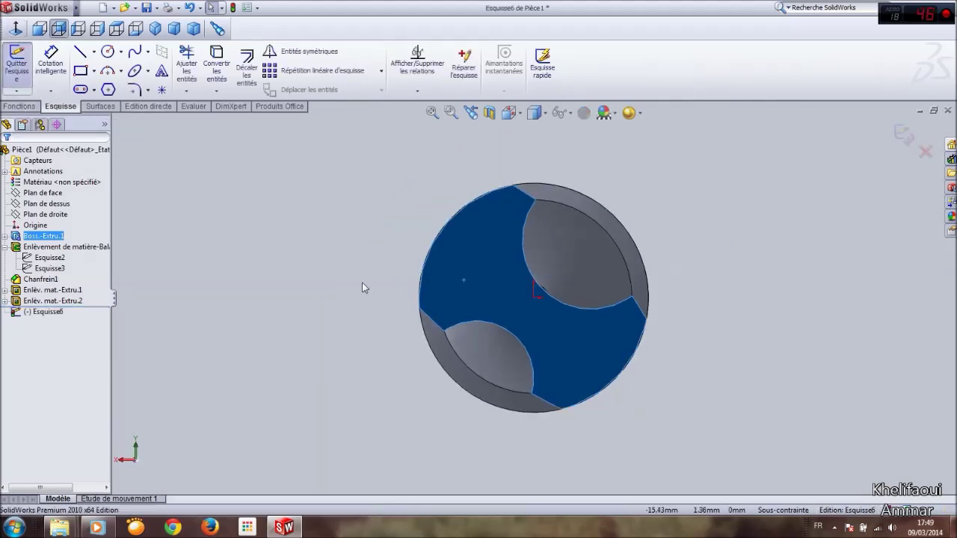
Convert the flat end face's outline into sketch entities and exit the sketch.
{"action": "middle_click_drag", "start_coordinate": [496, 329], "coordinate": [636, 314]}
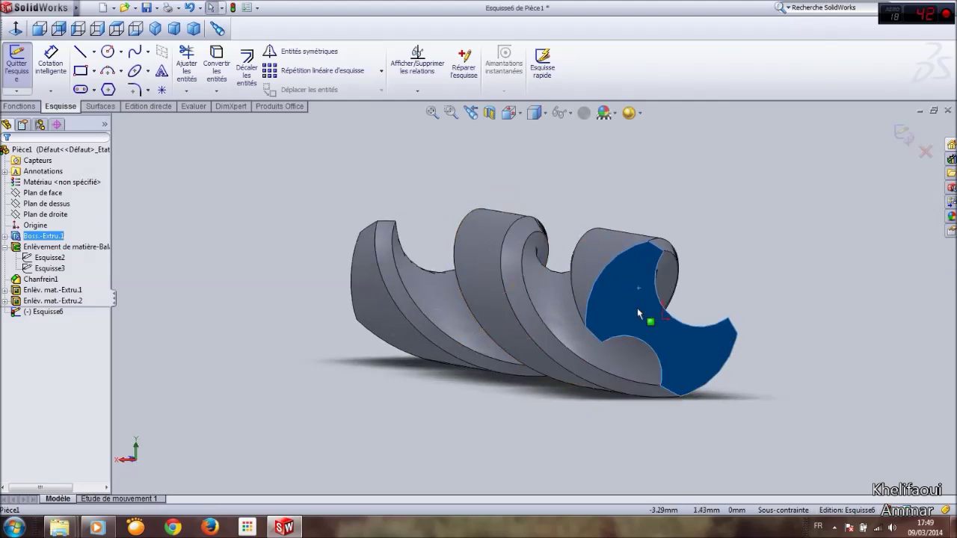
{"action": "left_click", "coordinate": [686, 319]}
{"action": "left_click", "coordinate": [629, 292]}
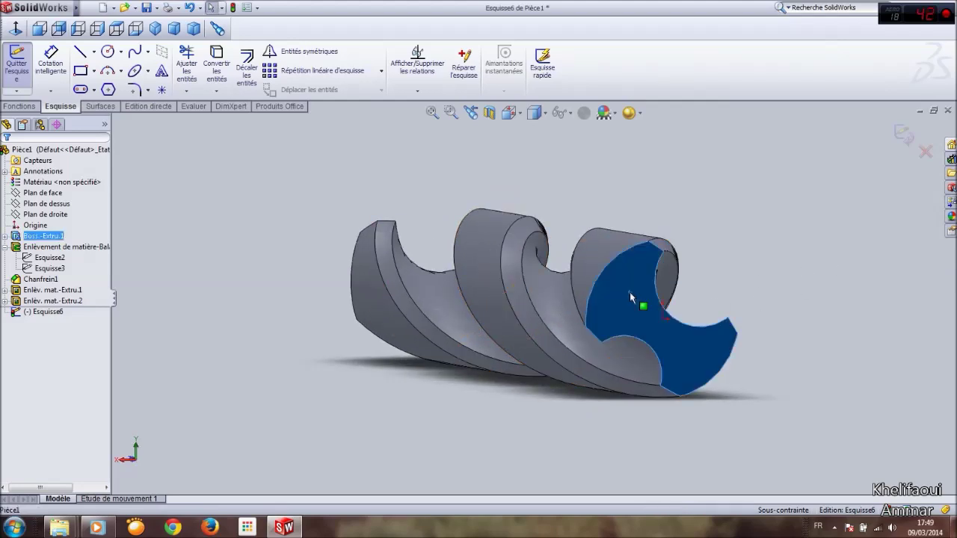
{"action": "left_click", "coordinate": [381, 188]}
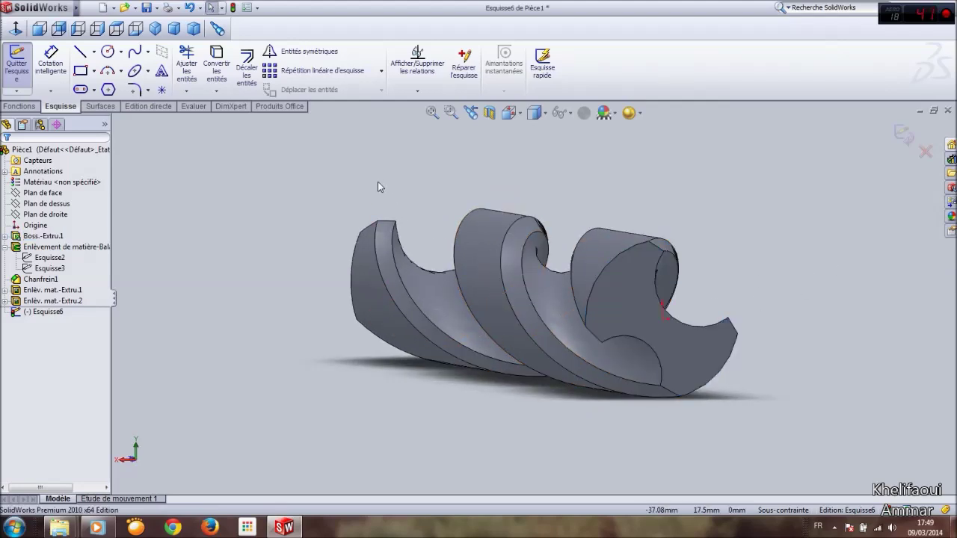
{"action": "left_click", "coordinate": [219, 81]}
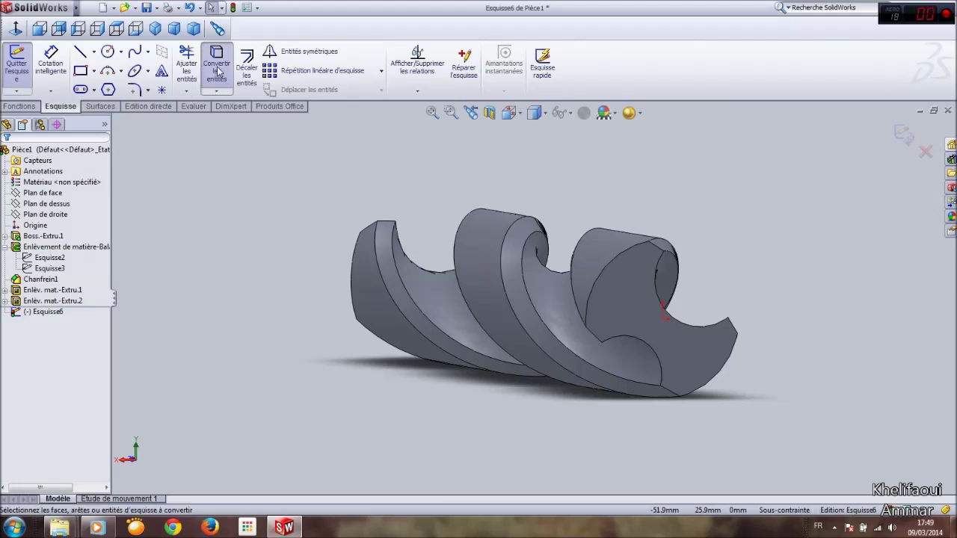
{"action": "left_click", "coordinate": [632, 295]}
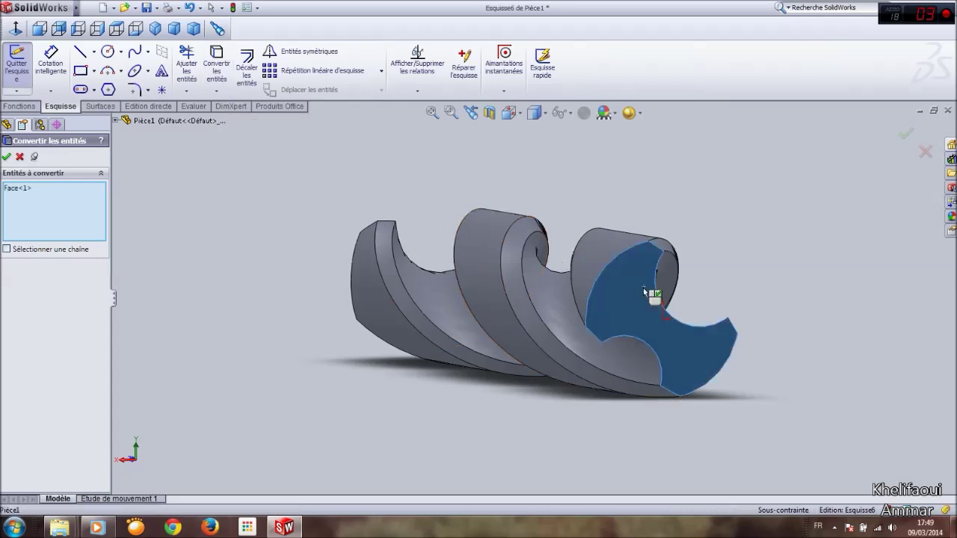
{"action": "left_click", "coordinate": [6, 157]}
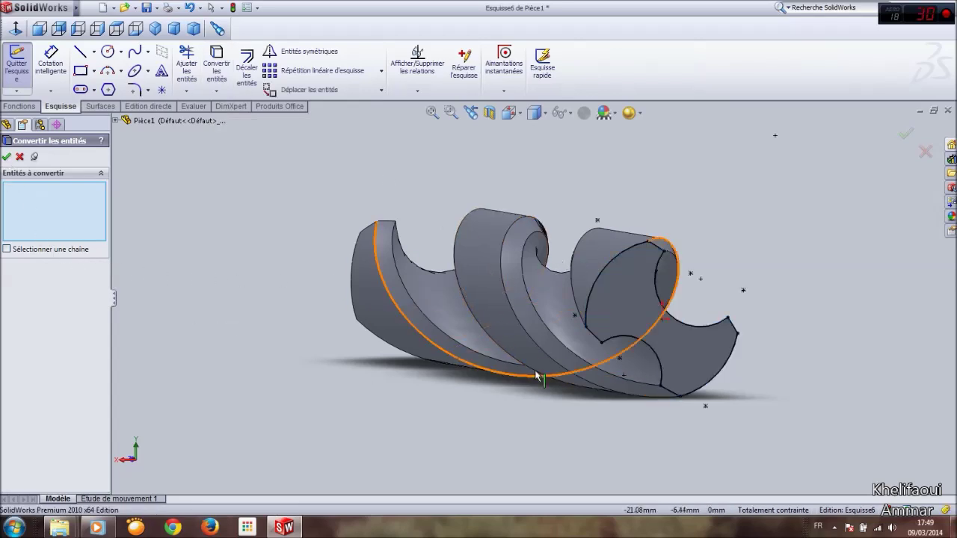
{"action": "middle_click_drag", "start_coordinate": [539, 379], "coordinate": [570, 323]}
{"action": "left_click", "coordinate": [19, 156]}
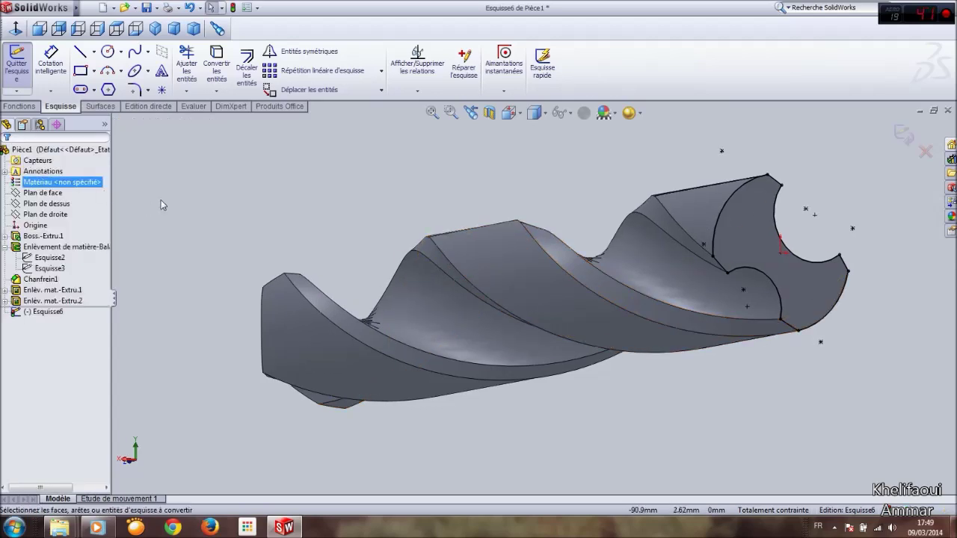
{"action": "scroll", "coordinate": [355, 252], "scroll_direction": "up", "scroll_amount": 1}
{"action": "scroll", "coordinate": [355, 249], "scroll_direction": "up", "scroll_amount": 1}
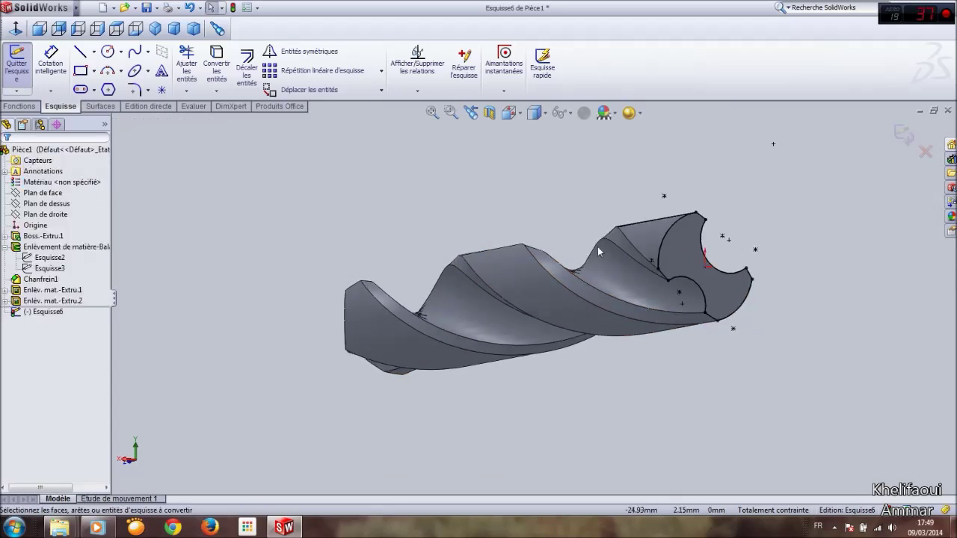
{"action": "left_click", "coordinate": [913, 133]}
Create a reference plane offset 10 mm outward from the drill's flat rear end face.
{"action": "scroll", "coordinate": [792, 281], "scroll_direction": "down", "scroll_amount": 3}
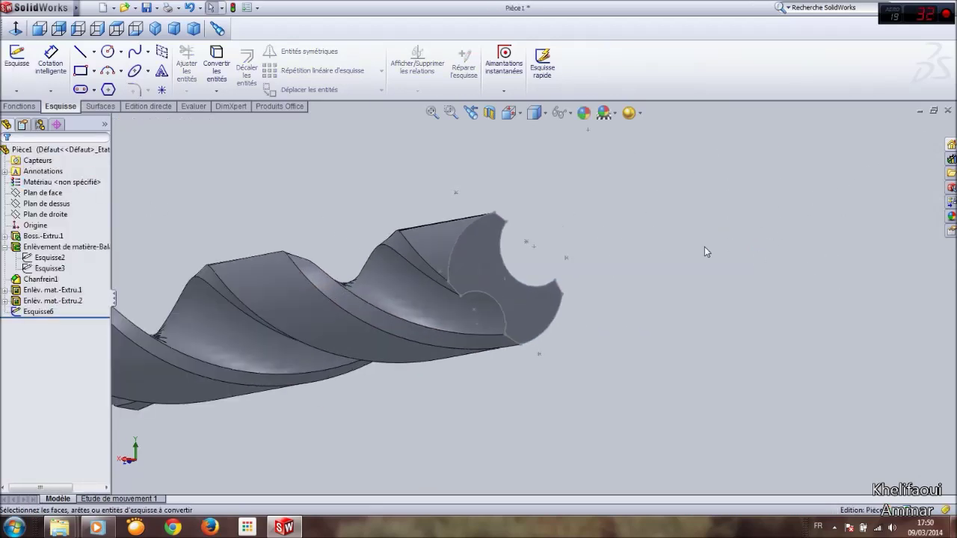
{"action": "middle_click_drag", "start_coordinate": [704, 247], "coordinate": [517, 365]}
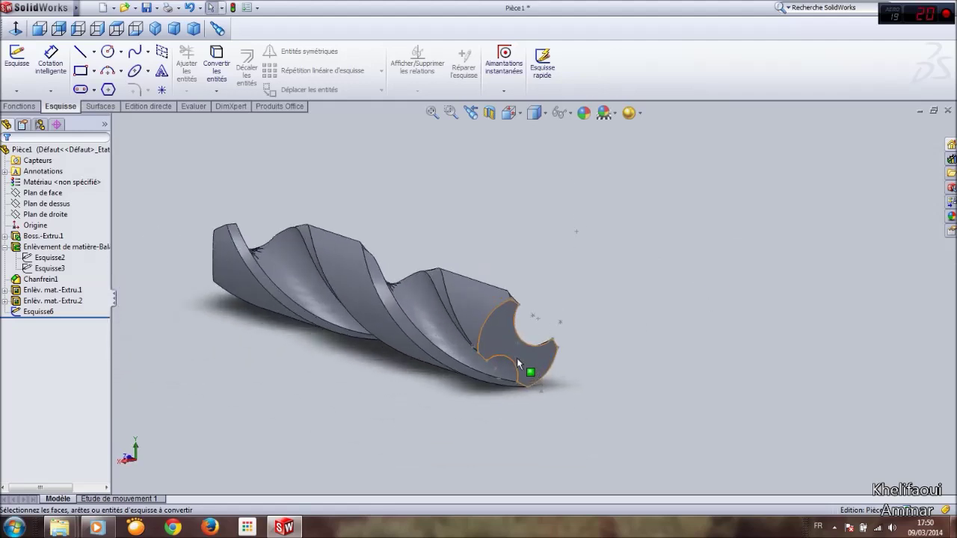
{"action": "scroll", "coordinate": [517, 357], "scroll_direction": "down", "scroll_amount": 2}
{"action": "left_click", "coordinate": [494, 321]}
{"action": "scroll", "coordinate": [476, 209], "scroll_direction": "down", "scroll_amount": 2}
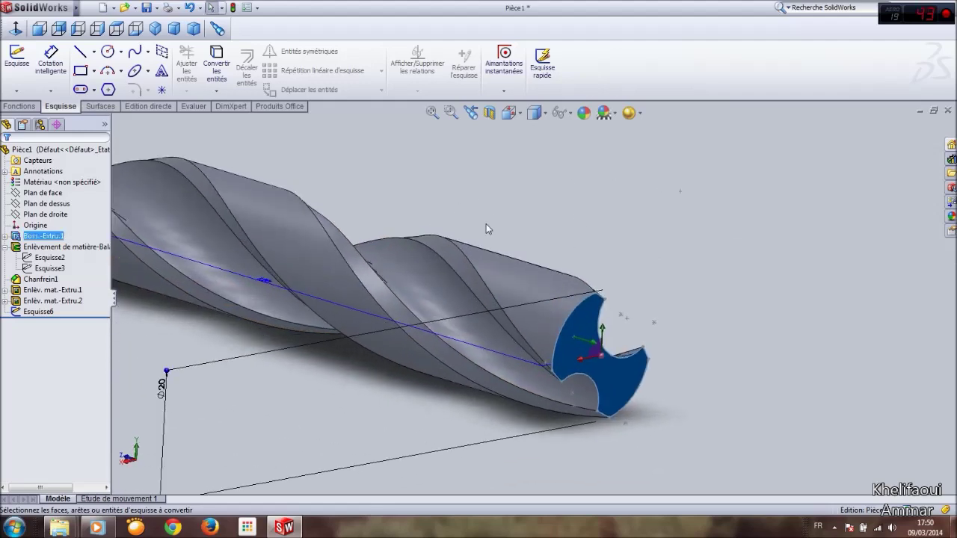
{"action": "scroll", "coordinate": [486, 229], "scroll_direction": "up", "scroll_amount": 2}
{"action": "left_click", "coordinate": [19, 106]}
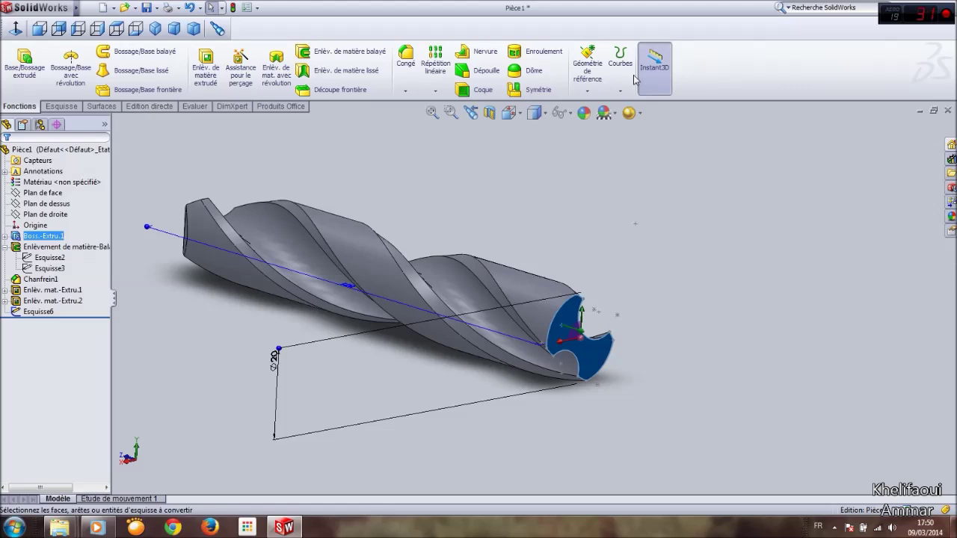
{"action": "left_click", "coordinate": [587, 71]}
{"action": "left_click", "coordinate": [687, 293]}
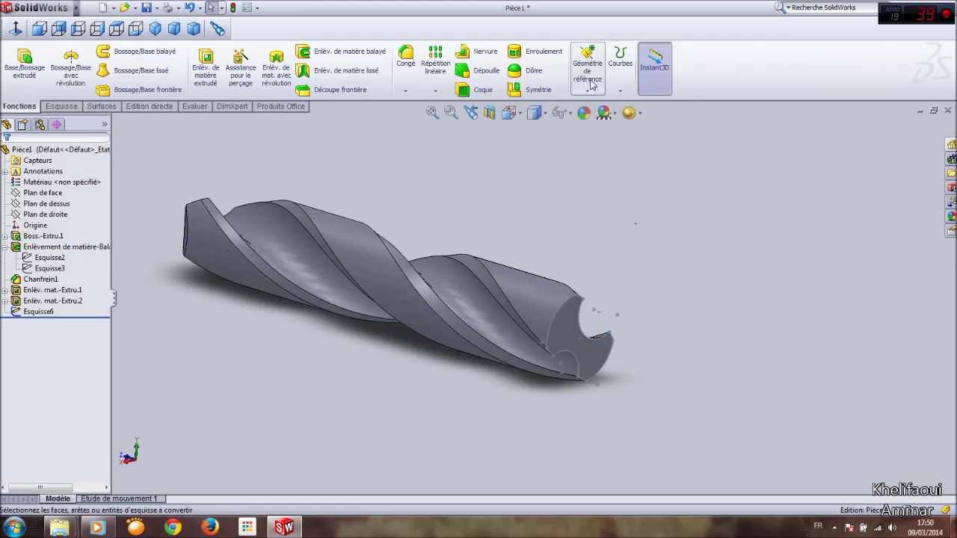
{"action": "left_click", "coordinate": [566, 312]}
{"action": "left_click", "coordinate": [587, 73]}
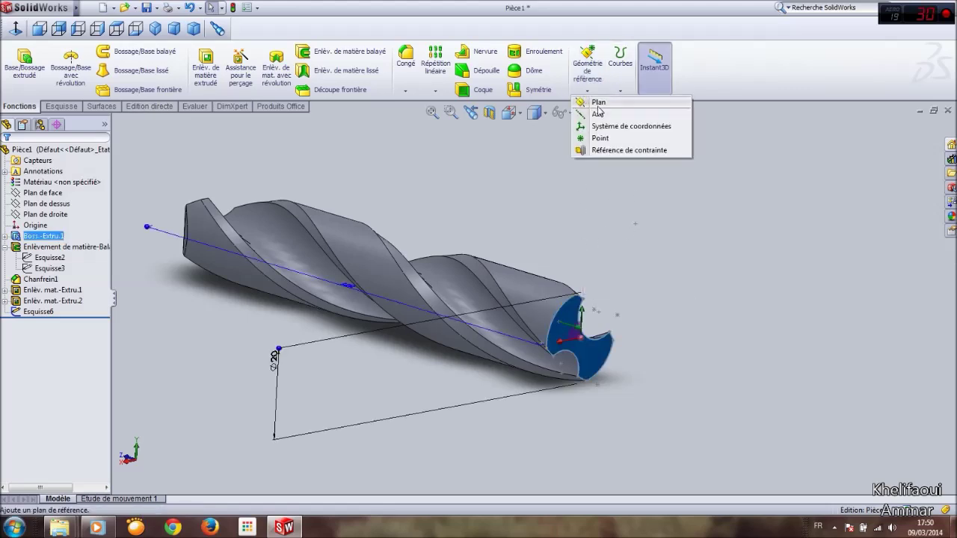
{"action": "left_click", "coordinate": [606, 131]}
{"action": "middle_click_drag", "start_coordinate": [594, 242], "coordinate": [621, 293]}
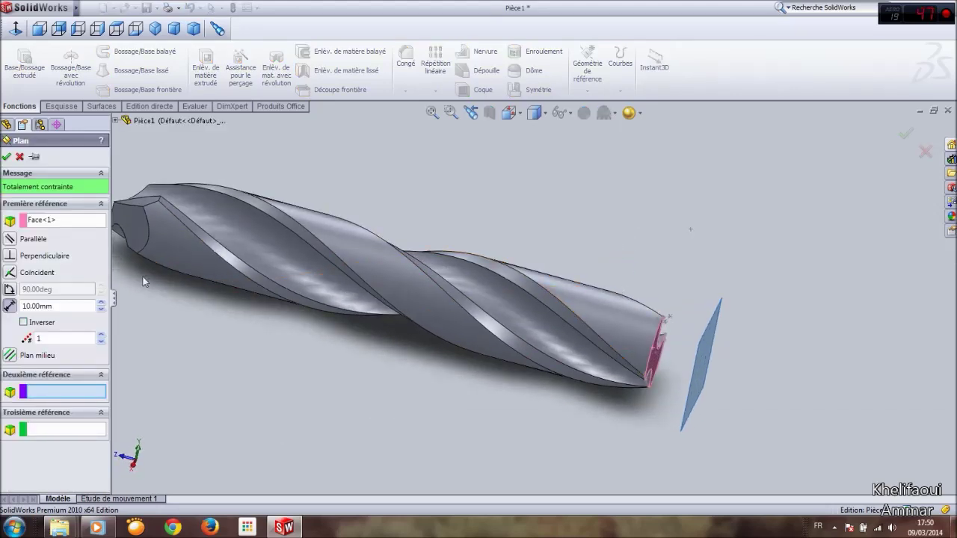
{"action": "left_click", "coordinate": [101, 303]}
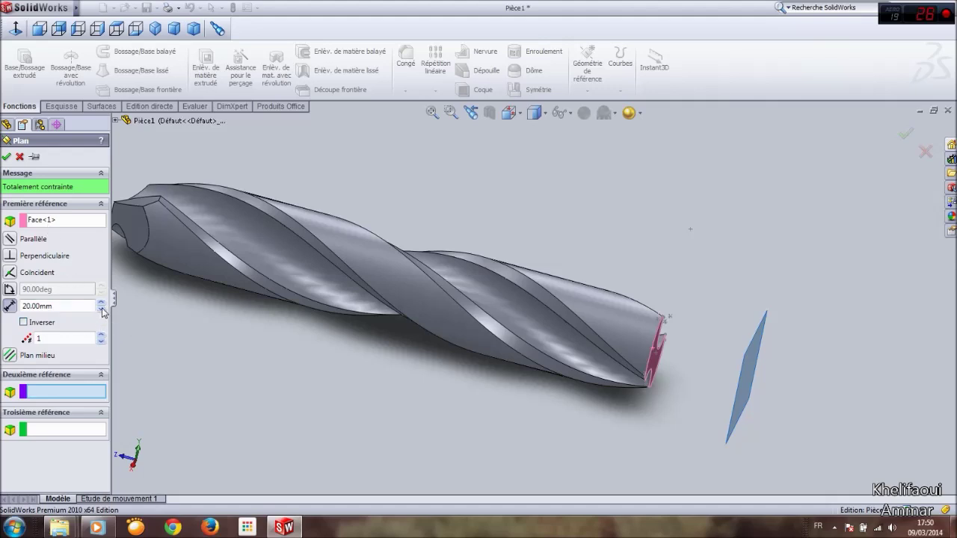
{"action": "left_click", "coordinate": [102, 309]}
{"action": "left_click", "coordinate": [6, 157]}
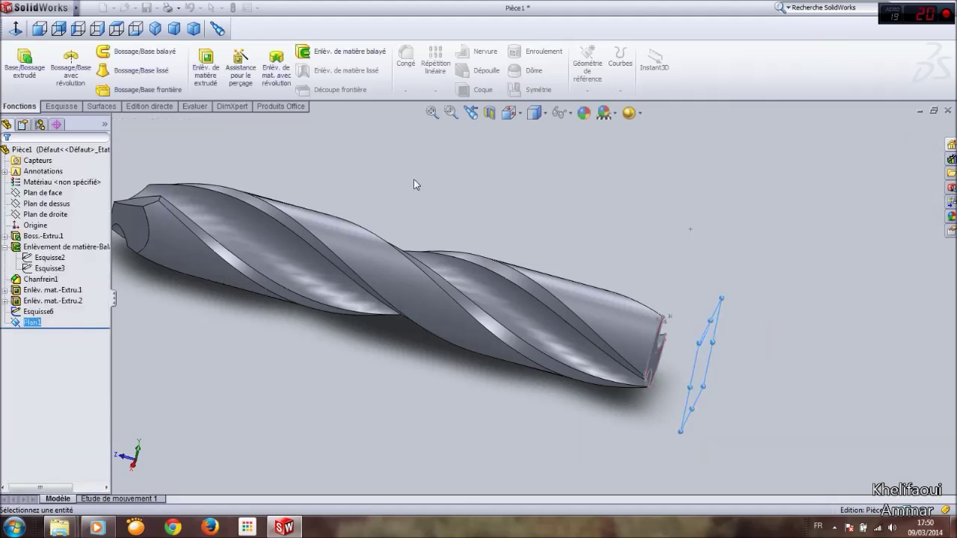
Start a sketch on the new plane and draw a circle of 10 mm radius centred on the origin, matching the drill's outline.
{"action": "middle_click_drag", "start_coordinate": [609, 298], "coordinate": [554, 273]}
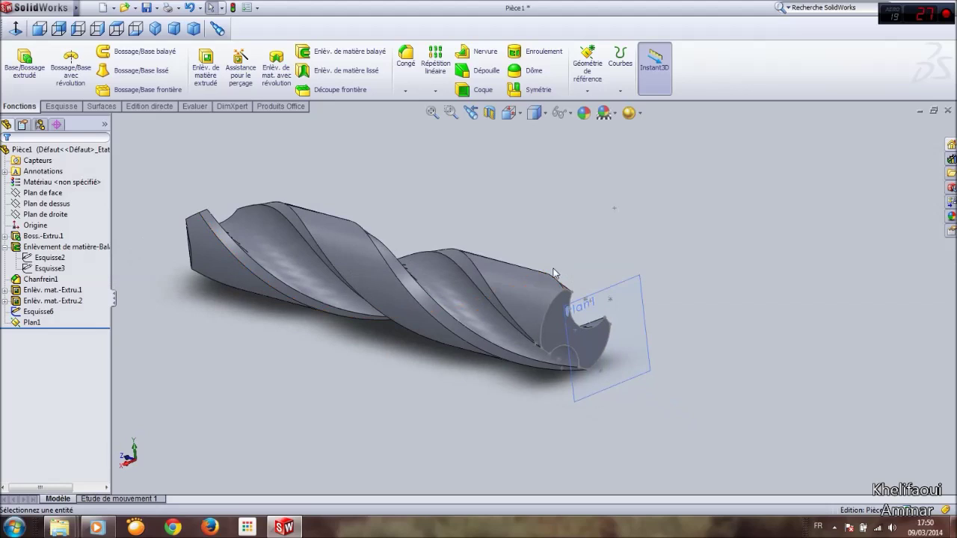
{"action": "left_click", "coordinate": [609, 297]}
{"action": "left_click", "coordinate": [648, 238]}
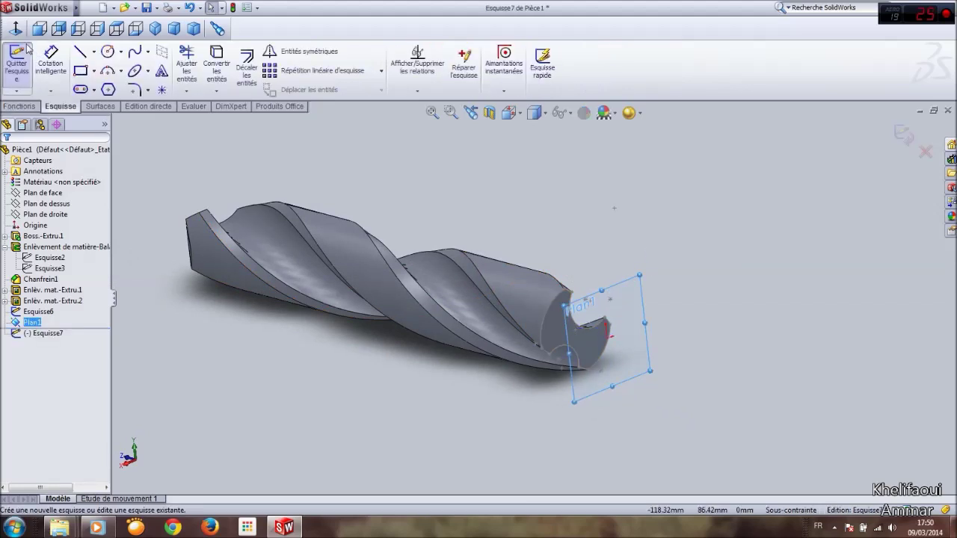
{"action": "left_click", "coordinate": [108, 52]}
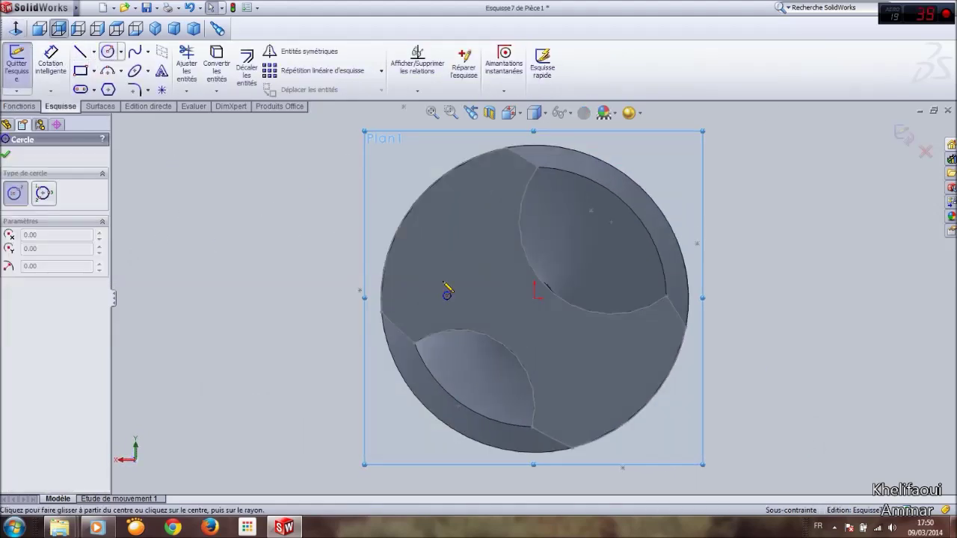
{"action": "left_click", "coordinate": [536, 296]}
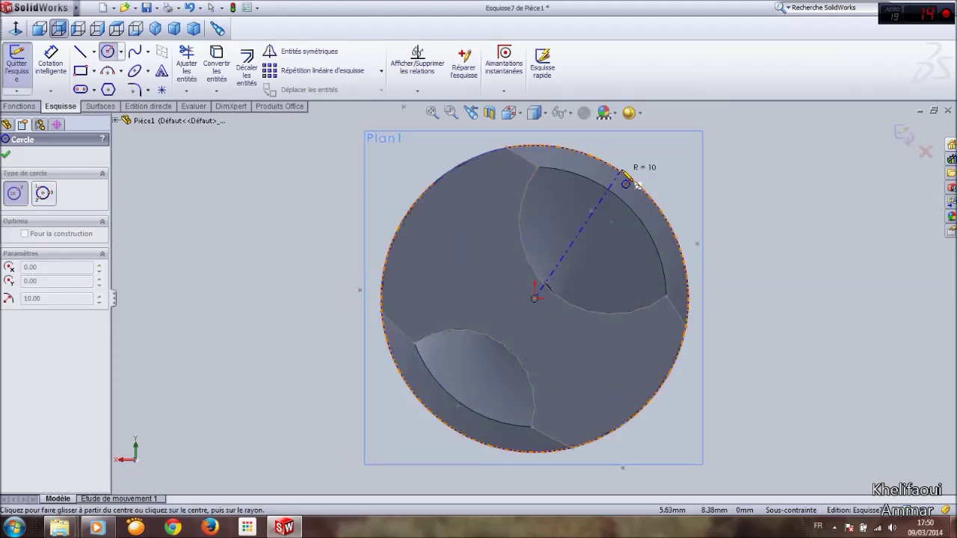
{"action": "left_click", "coordinate": [625, 183]}
{"action": "key", "text": "z"}
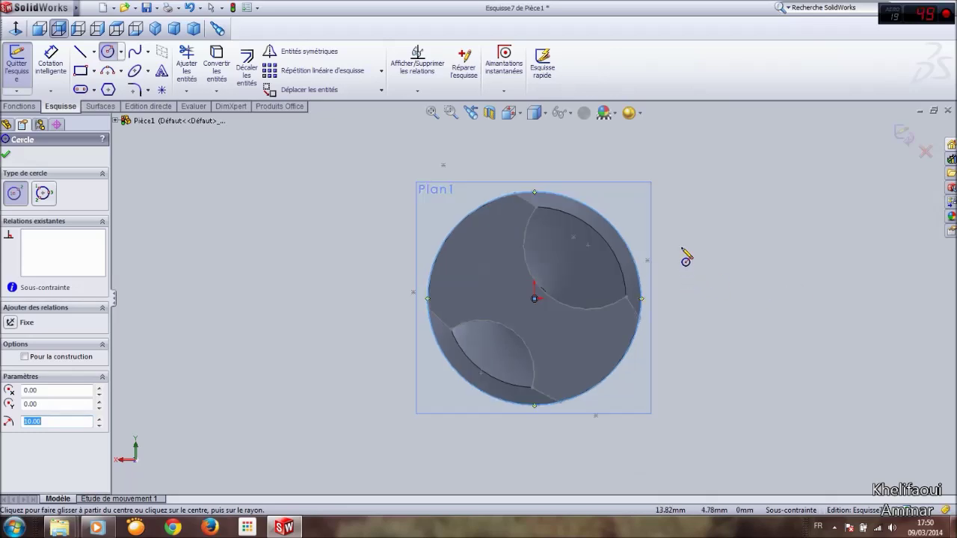
{"action": "key", "text": "Escape"}
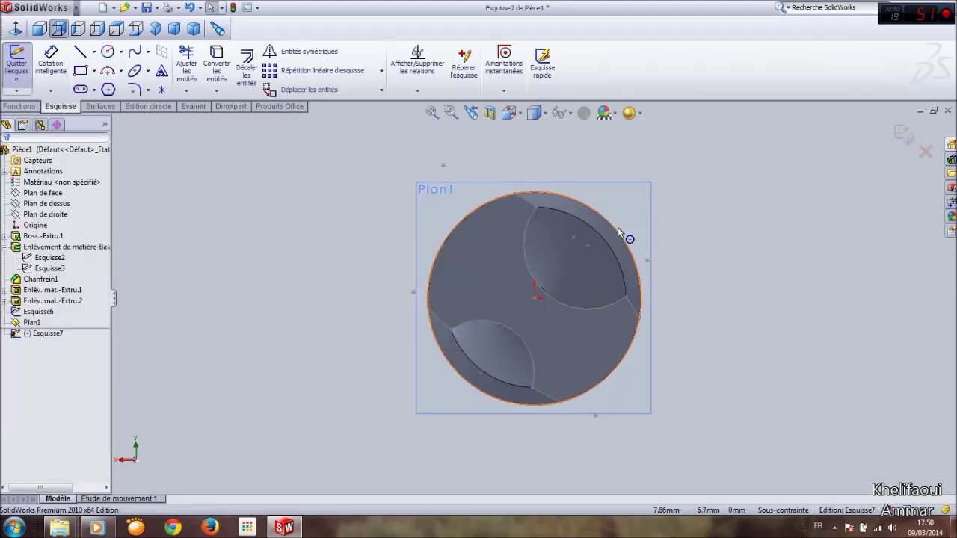
Dimension the circle's diameter at 20 mm and exit the sketch.
{"action": "left_click", "coordinate": [621, 230]}
{"action": "left_click", "coordinate": [708, 261]}
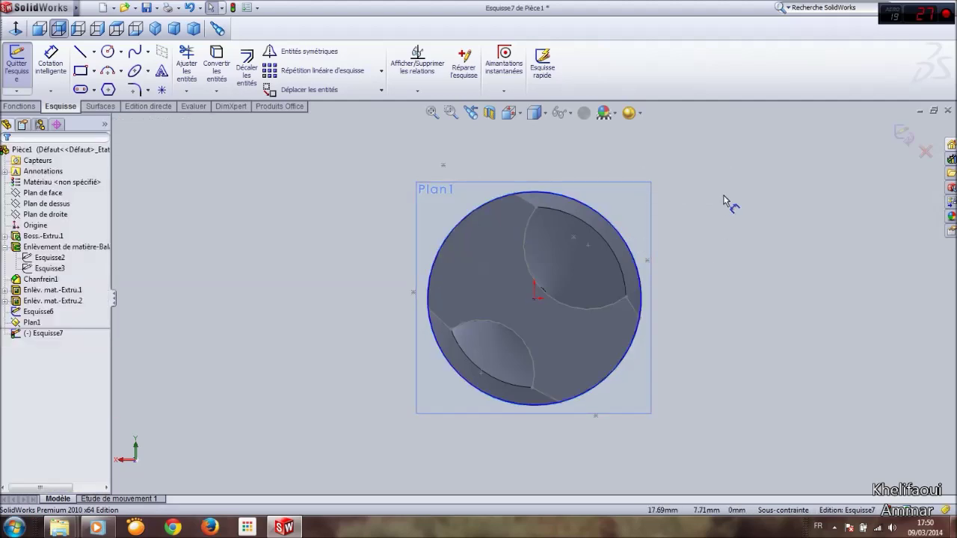
{"action": "right_click_drag", "start_coordinate": [724, 201], "coordinate": [726, 164]}
{"action": "left_click", "coordinate": [639, 232]}
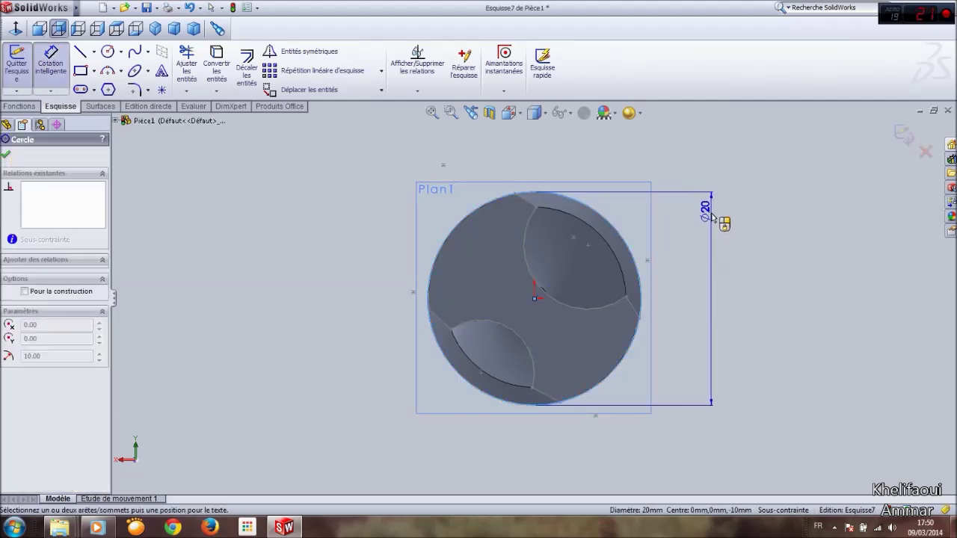
{"action": "left_click", "coordinate": [711, 277]}
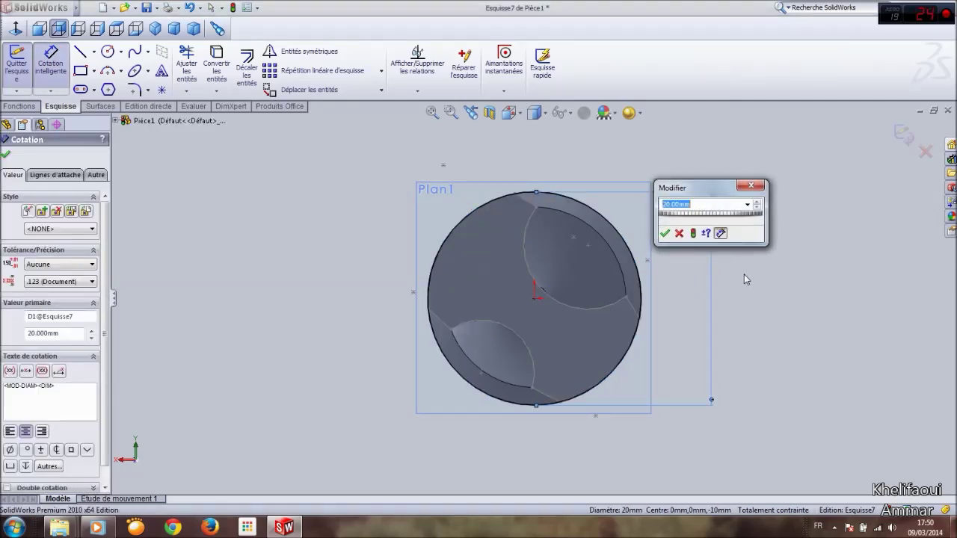
{"action": "key", "text": "Return"}
{"action": "middle_click_drag", "start_coordinate": [602, 245], "coordinate": [643, 277]}
{"action": "scroll", "coordinate": [642, 277], "scroll_direction": "up", "scroll_amount": 2}
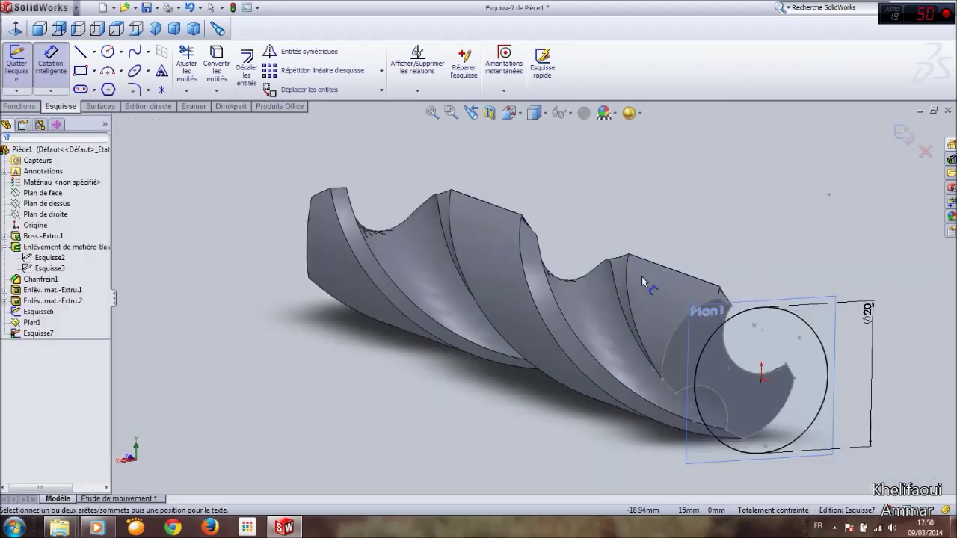
{"action": "left_click", "coordinate": [909, 142]}
Hide the offset reference plane behind the drill's rear end.
{"action": "scroll", "coordinate": [748, 209], "scroll_direction": "up", "scroll_amount": 2}
{"action": "scroll", "coordinate": [737, 300], "scroll_direction": "down", "scroll_amount": 5}
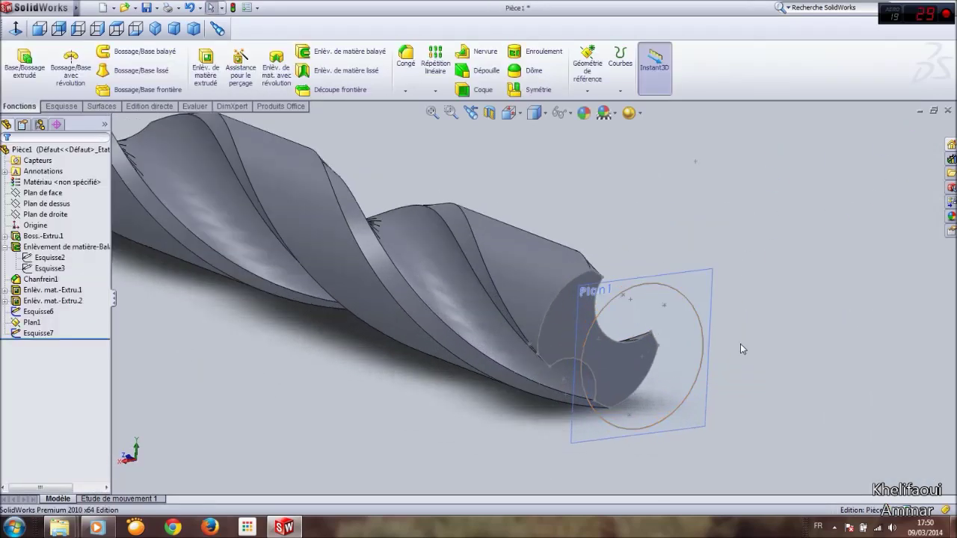
{"action": "left_click", "coordinate": [712, 279]}
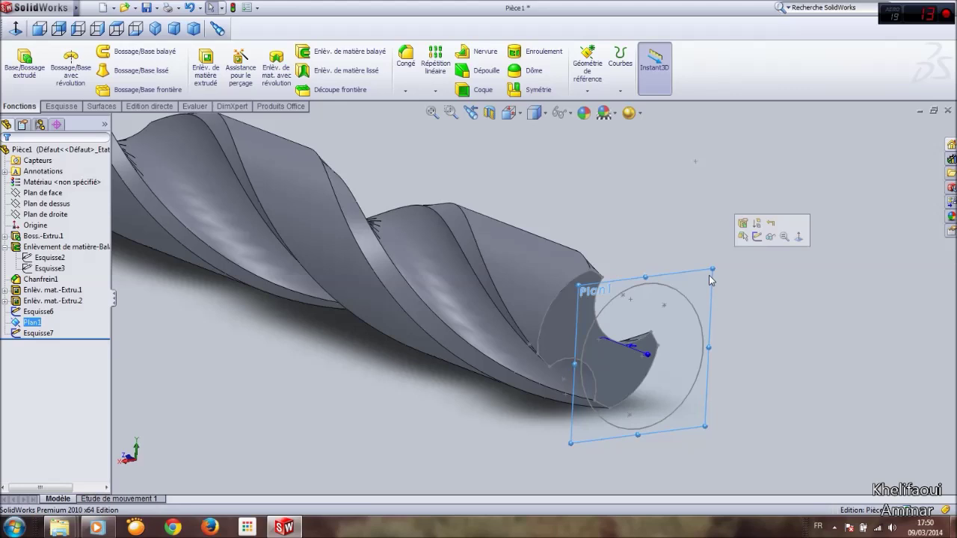
{"action": "left_click", "coordinate": [770, 237]}
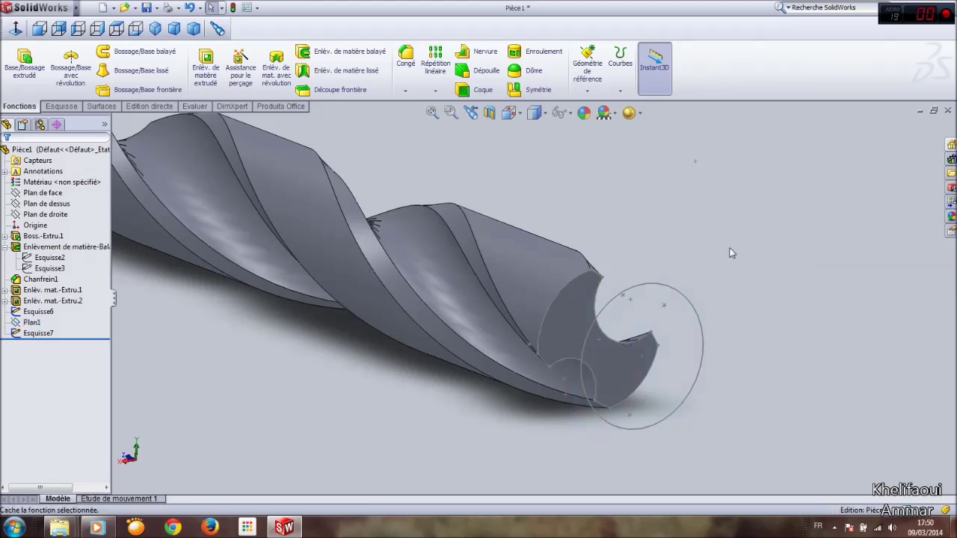
Loft a boss between the 20 mm circle sketch and the converted outline of the drill's flat rear end.
{"action": "scroll", "coordinate": [715, 252], "scroll_direction": "up", "scroll_amount": 3}
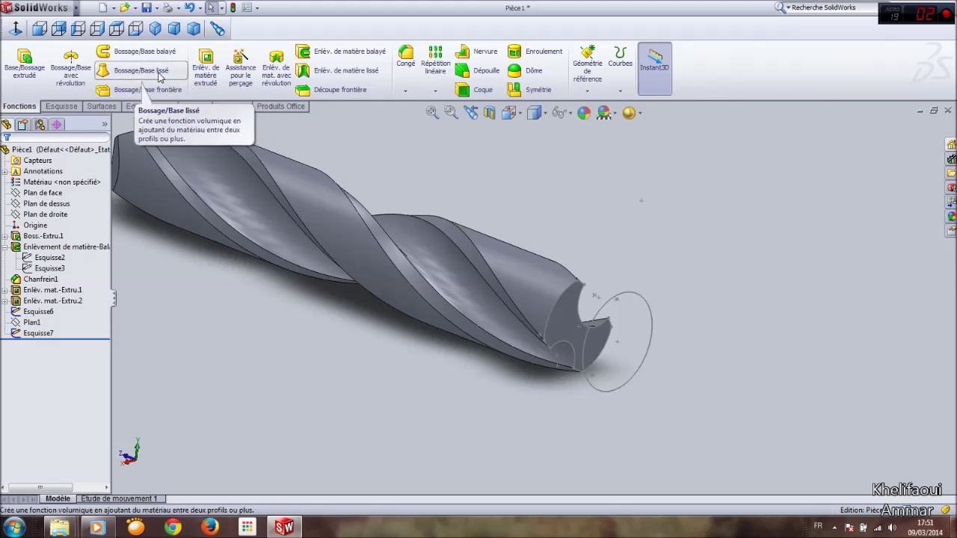
{"action": "left_click", "coordinate": [136, 72]}
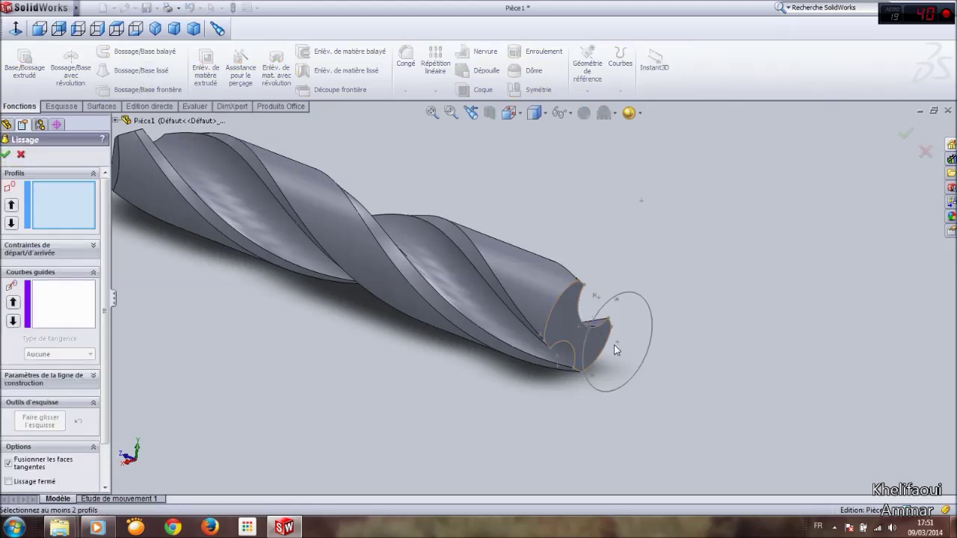
{"action": "left_click", "coordinate": [647, 306]}
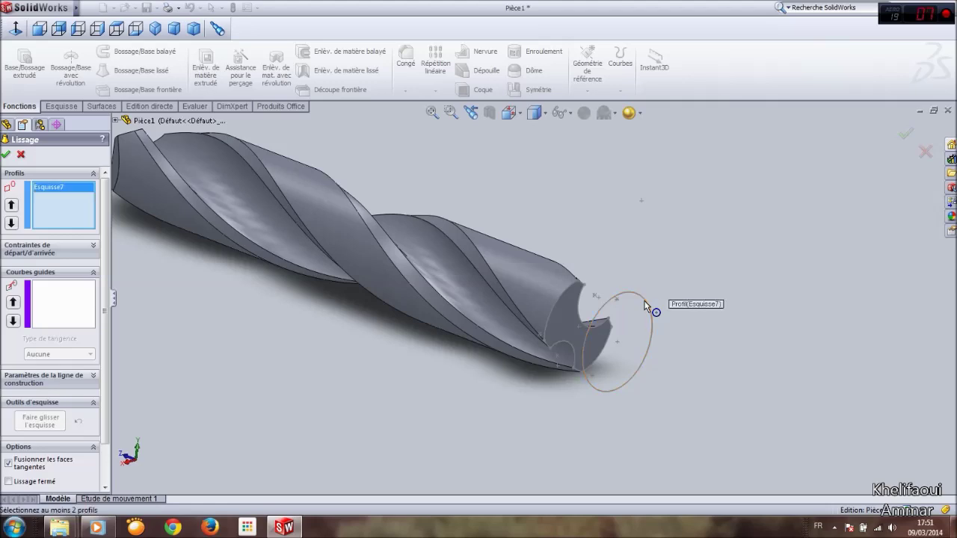
{"action": "left_click", "coordinate": [579, 293]}
{"action": "middle_click_drag", "start_coordinate": [582, 317], "coordinate": [587, 395]}
{"action": "scroll", "coordinate": [636, 363], "scroll_direction": "down", "scroll_amount": 3}
{"action": "middle_click_drag", "start_coordinate": [581, 342], "coordinate": [526, 368]}
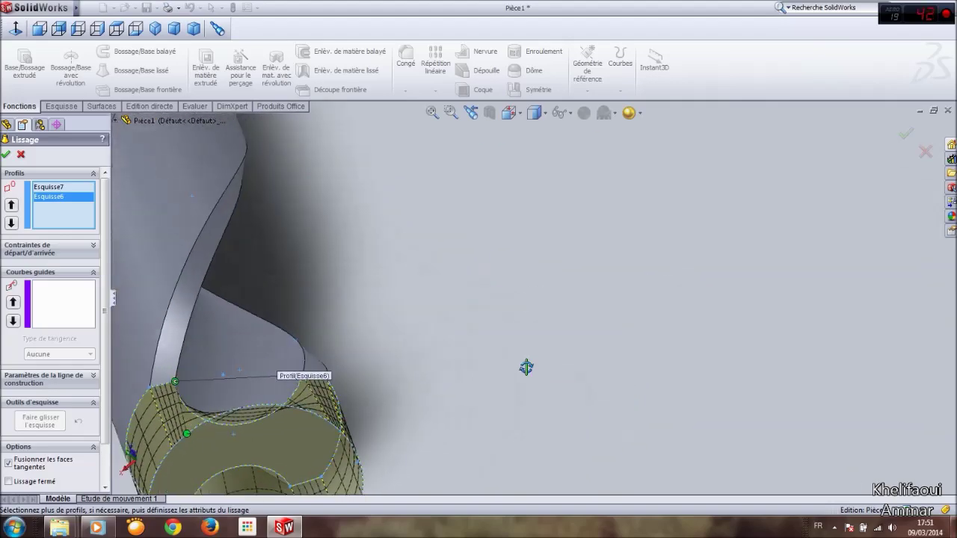
{"action": "scroll", "coordinate": [526, 367], "scroll_direction": "up", "scroll_amount": 3}
{"action": "scroll", "coordinate": [377, 381], "scroll_direction": "down", "scroll_amount": 5}
{"action": "middle_click_drag", "start_coordinate": [378, 380], "coordinate": [336, 353]}
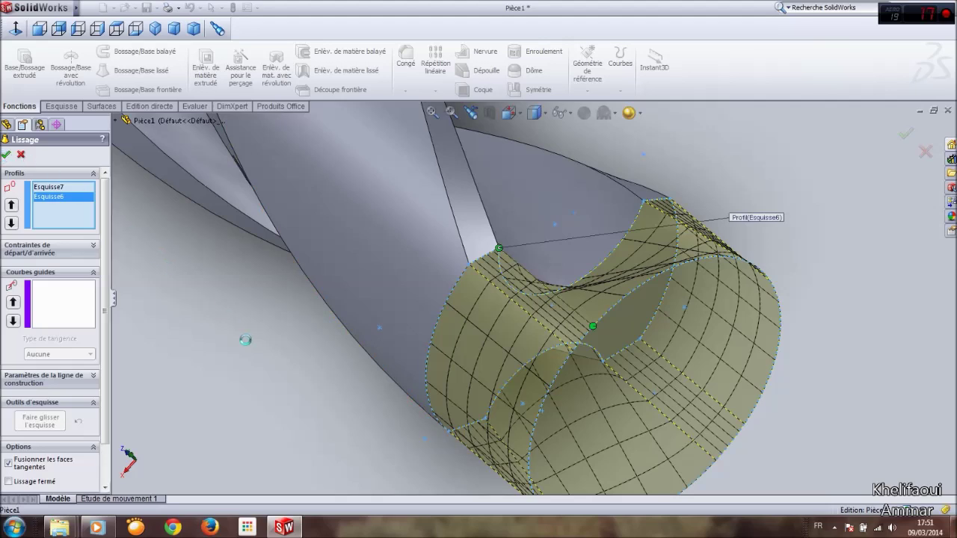
{"action": "key", "text": "Return"}
Start a sketch on the loft's circular end face and convert that face's outline into sketch entities.
{"action": "scroll", "coordinate": [265, 345], "scroll_direction": "up", "scroll_amount": 2}
{"action": "middle_click_drag", "start_coordinate": [426, 288], "coordinate": [469, 320]}
{"action": "scroll", "coordinate": [591, 340], "scroll_direction": "up", "scroll_amount": 2}
{"action": "left_click", "coordinate": [463, 322]}
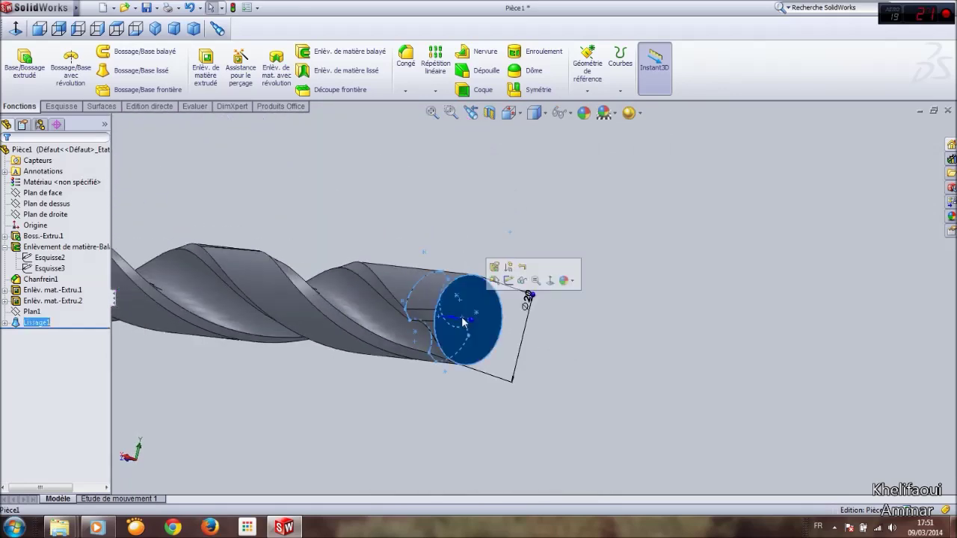
{"action": "left_click", "coordinate": [75, 109]}
{"action": "left_click", "coordinate": [16, 60]}
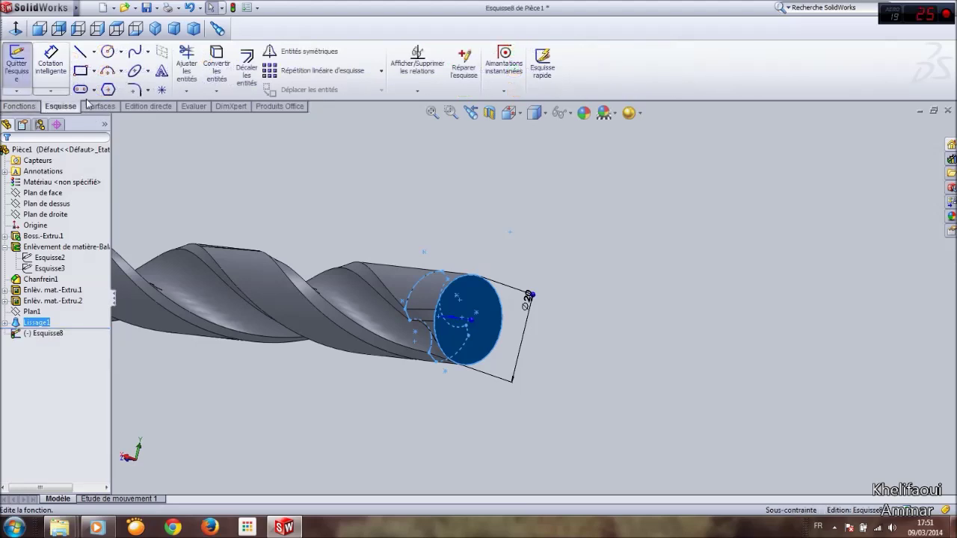
{"action": "left_click", "coordinate": [218, 72]}
{"action": "left_click", "coordinate": [19, 157]}
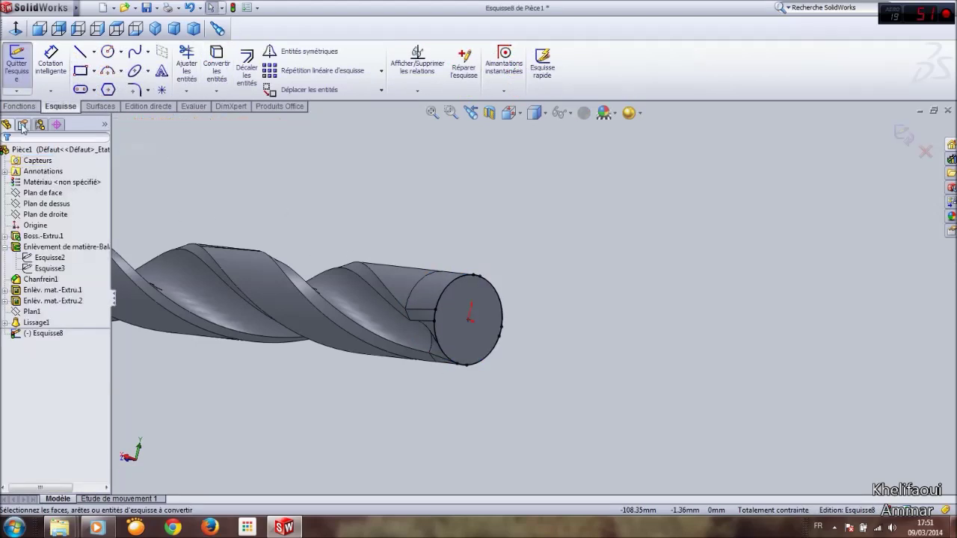
Extrude the converted circular outline 50 mm away from the drill as a blind boss merged with the body.
{"action": "left_click", "coordinate": [19, 106]}
{"action": "left_click", "coordinate": [26, 65]}
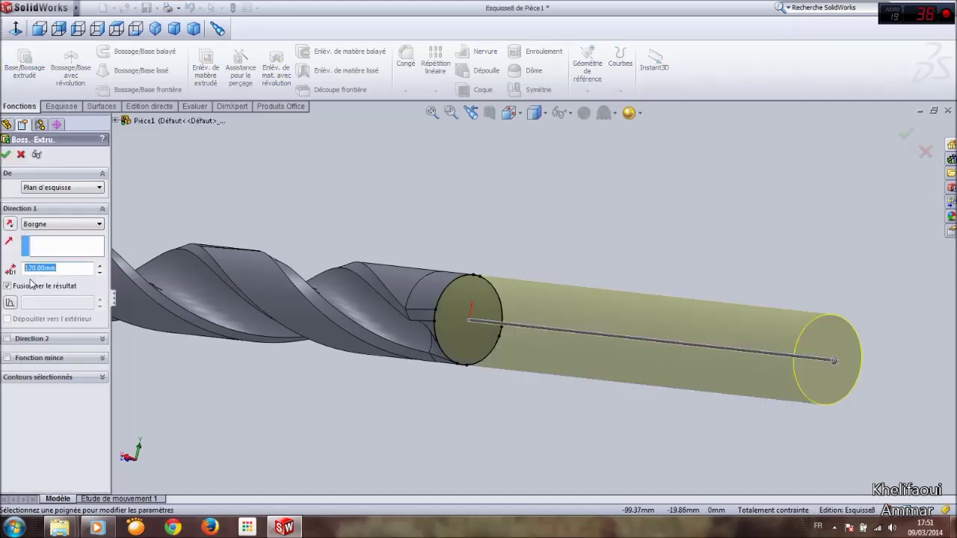
{"action": "type", "text": "20"}
{"action": "key", "text": "Return"}
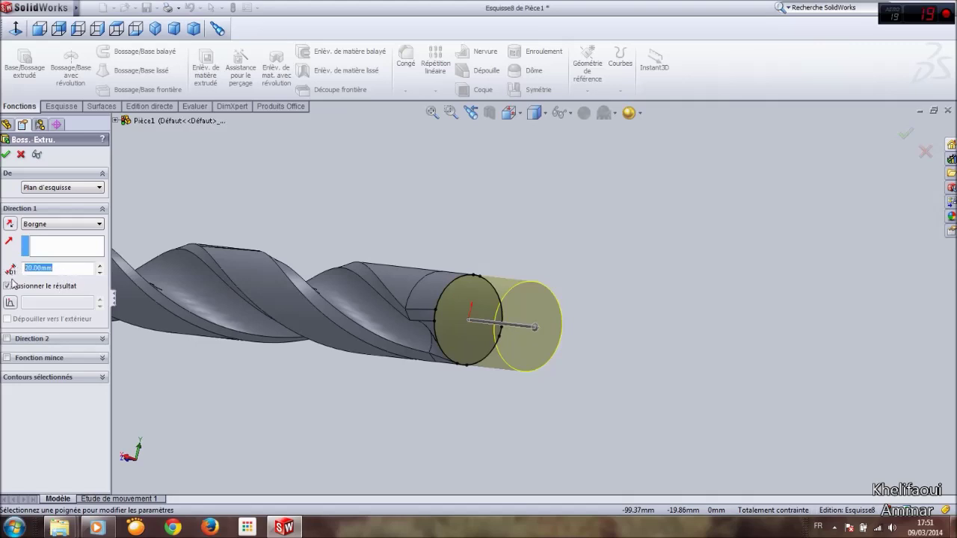
{"action": "key", "text": "Return"}
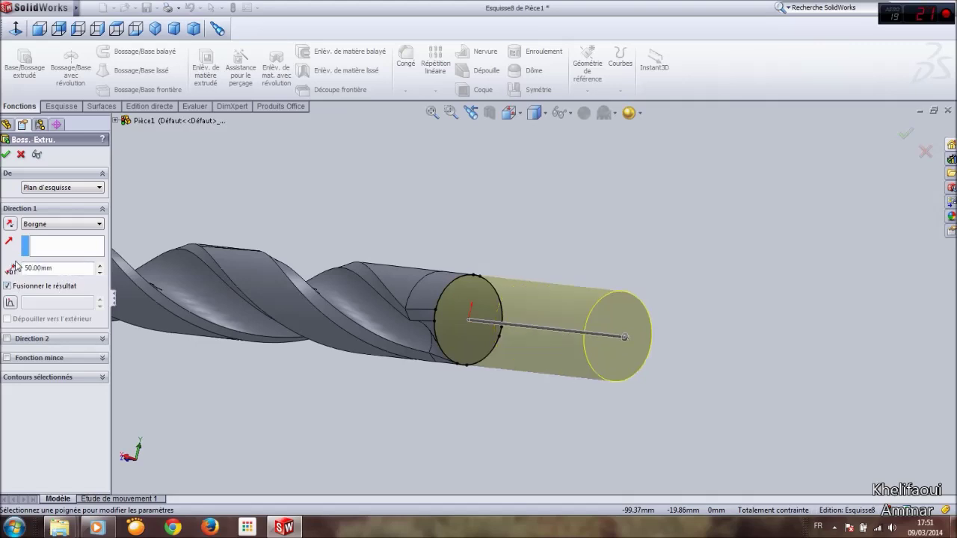
{"action": "left_click", "coordinate": [6, 154]}
Reopen the sketch of the 50 mm shank extrusion for editing and view it face-on.
{"action": "middle_click_drag", "start_coordinate": [343, 191], "coordinate": [466, 390]}
{"action": "scroll", "coordinate": [656, 378], "scroll_direction": "down", "scroll_amount": 3}
{"action": "middle_click_drag", "start_coordinate": [646, 369], "coordinate": [594, 276]}
{"action": "left_click", "coordinate": [62, 334]}
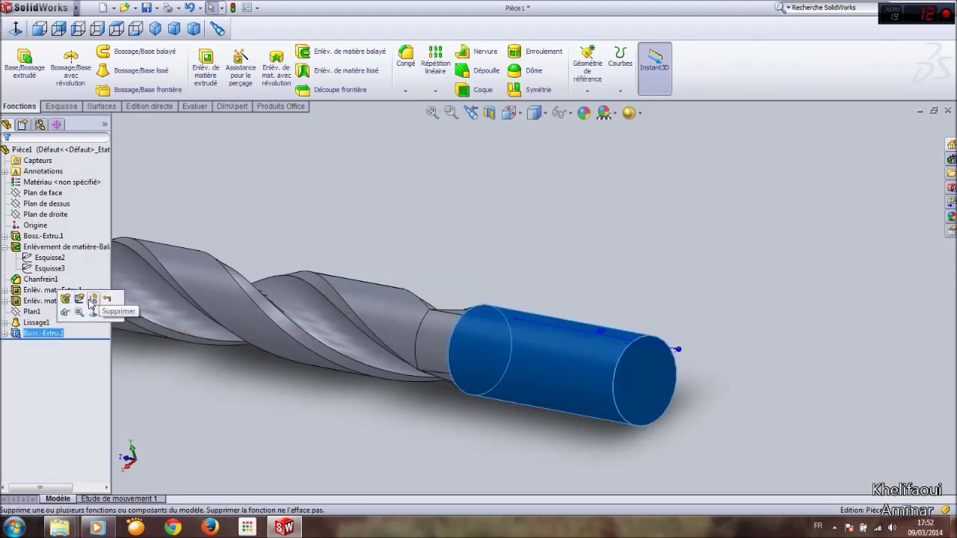
{"action": "left_click", "coordinate": [83, 302]}
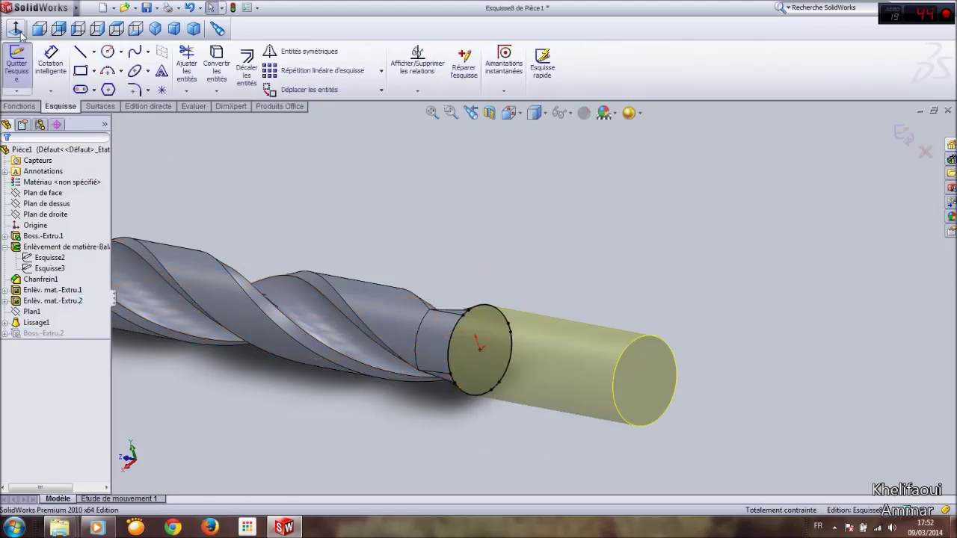
{"action": "left_click", "coordinate": [16, 30]}
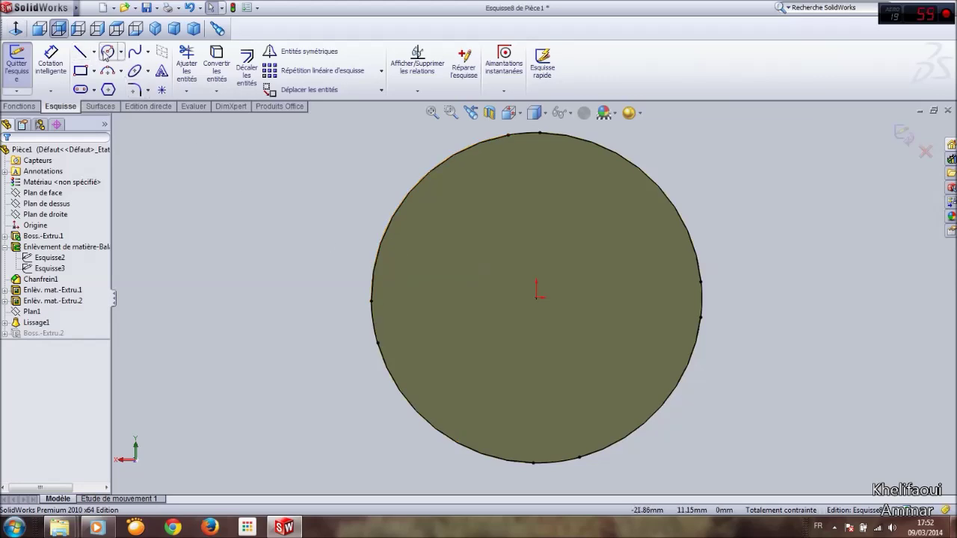
Draw a circle centred on the right side of the shank outline and dimension its diameter to 4 mm.
{"action": "left_click", "coordinate": [107, 52]}
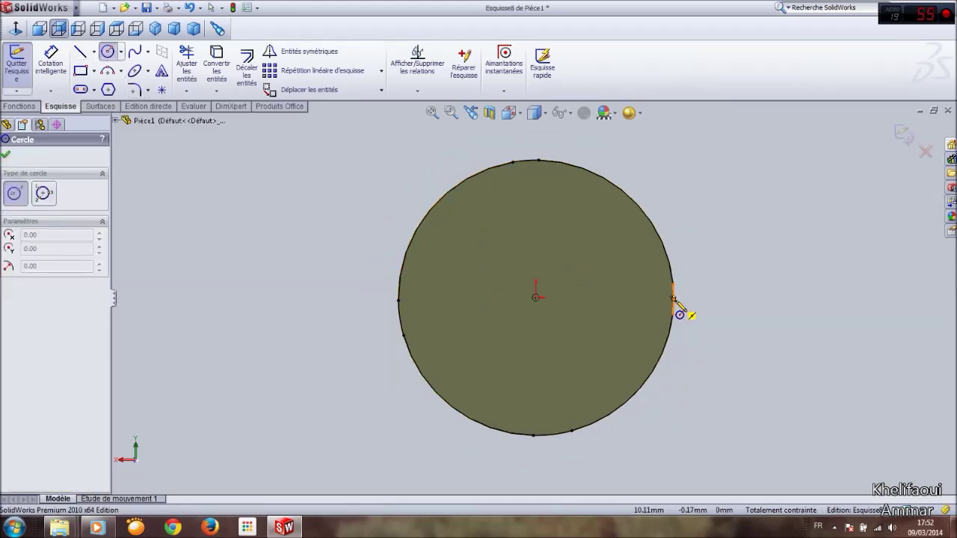
{"action": "left_click", "coordinate": [674, 300]}
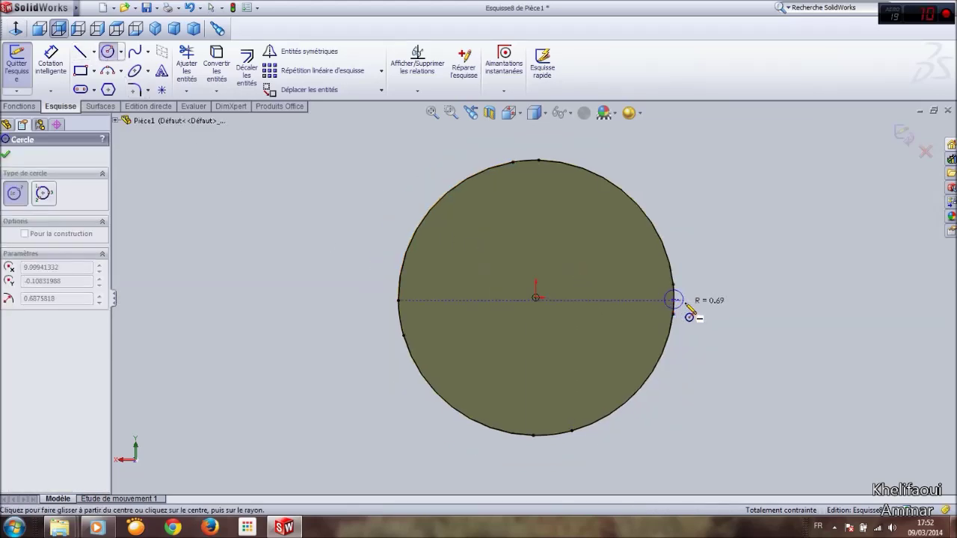
{"action": "left_click", "coordinate": [696, 300]}
{"action": "right_click_drag", "start_coordinate": [777, 243], "coordinate": [776, 225]}
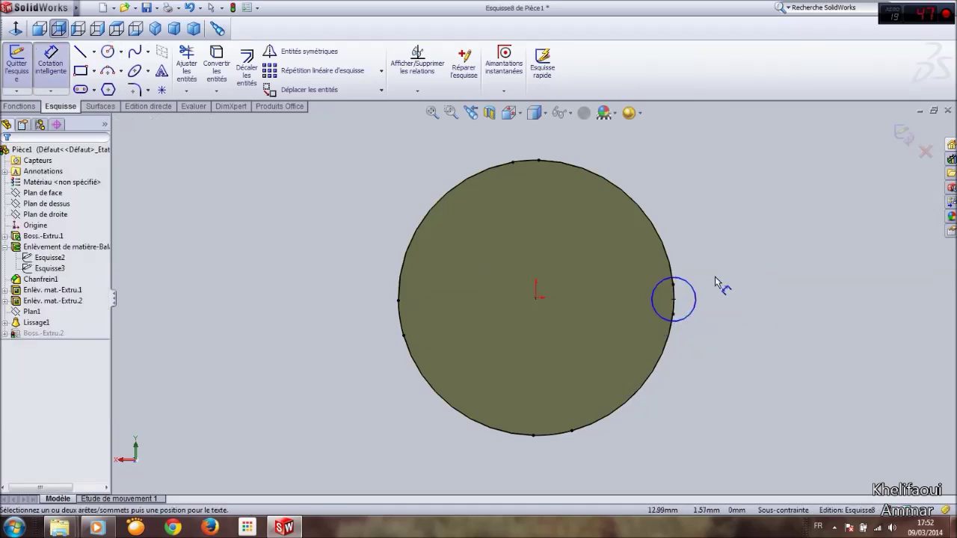
{"action": "left_click", "coordinate": [694, 294]}
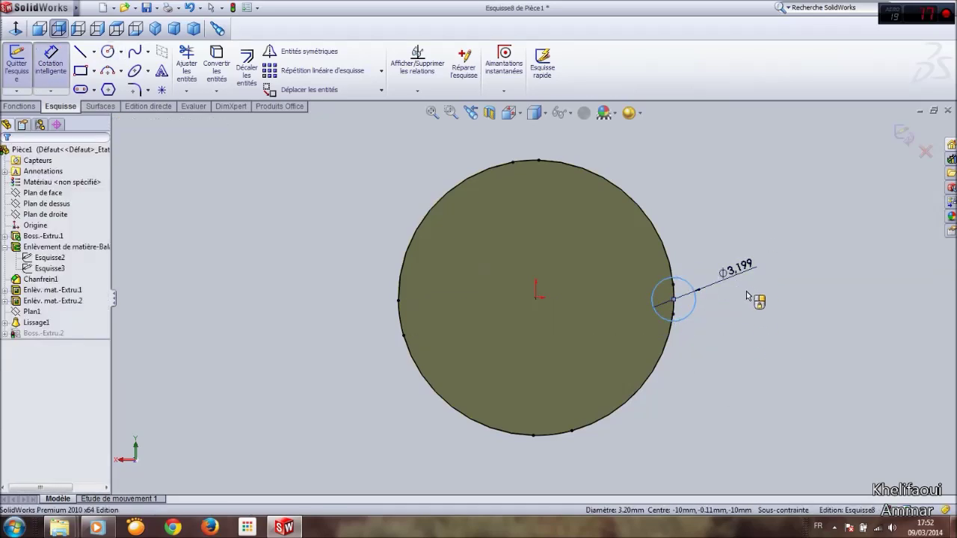
{"action": "left_click", "coordinate": [767, 297]}
{"action": "type", "text": "4"}
{"action": "key", "text": "Return"}
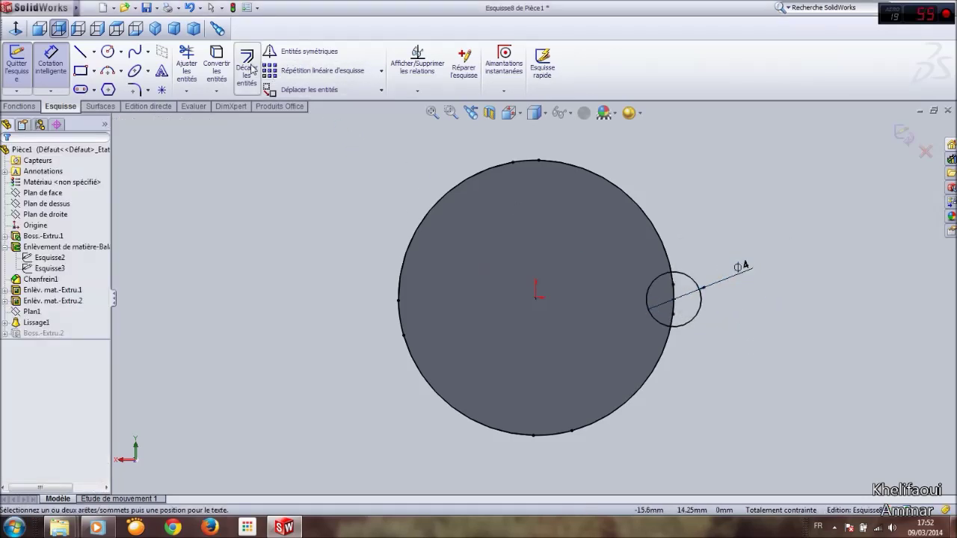
Create a circular sketch pattern of the 4 mm circle around the origin with 4 equally spaced instances over 360 degrees.
{"action": "left_click", "coordinate": [382, 71]}
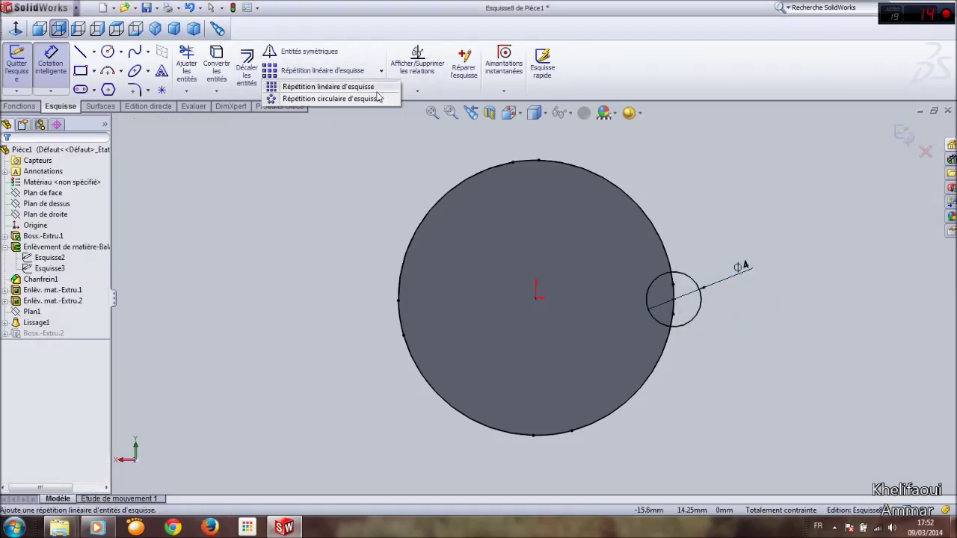
{"action": "left_click", "coordinate": [329, 98]}
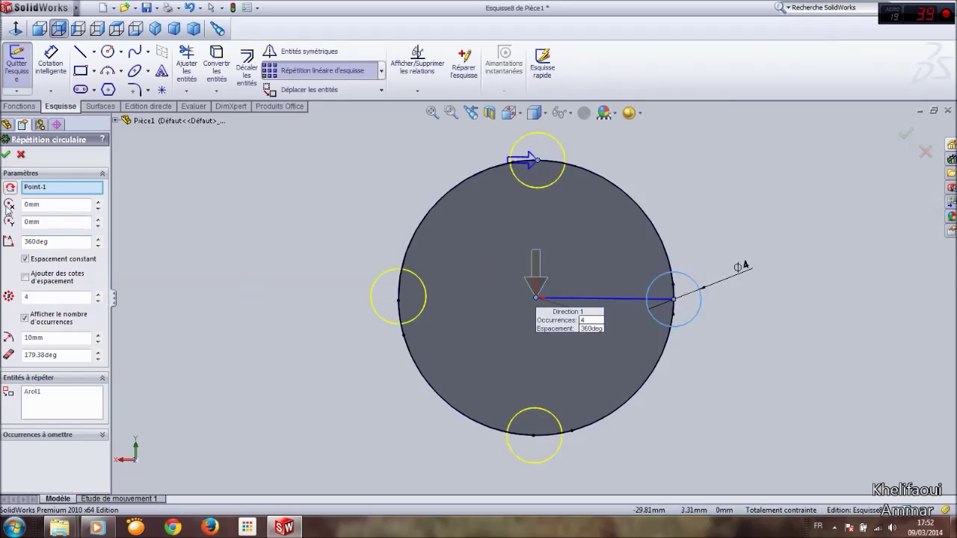
{"action": "left_click", "coordinate": [6, 155]}
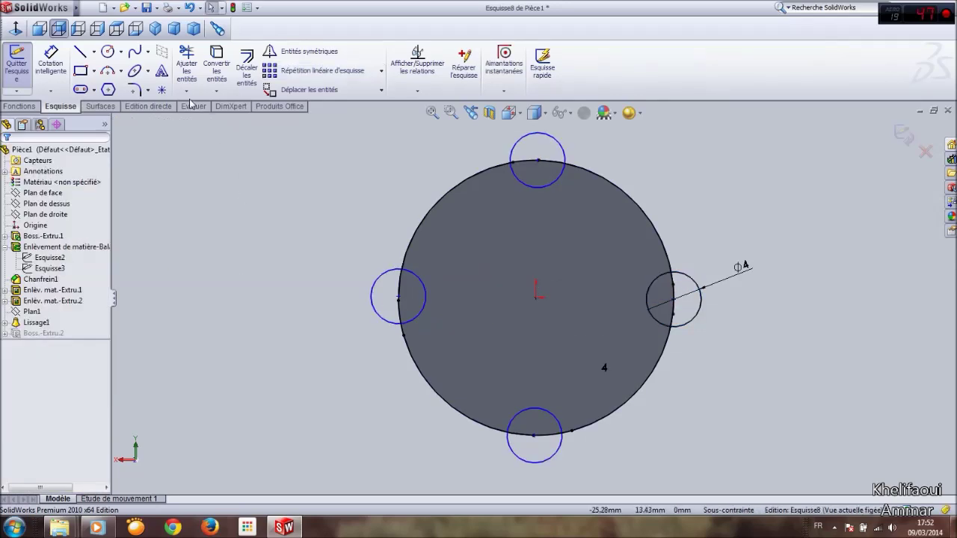
Trim the four circles and the shank outline so that semicircular notches remain cut into the circle.
{"action": "left_click", "coordinate": [187, 69]}
{"action": "scroll", "coordinate": [579, 171], "scroll_direction": "up", "scroll_amount": 1}
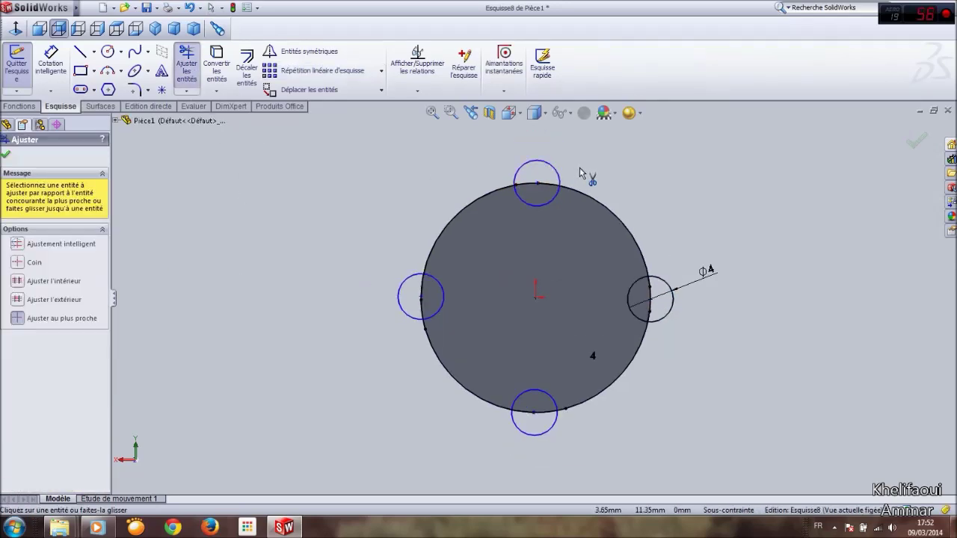
{"action": "scroll", "coordinate": [579, 171], "scroll_direction": "down", "scroll_amount": 1}
{"action": "left_click", "coordinate": [544, 178]}
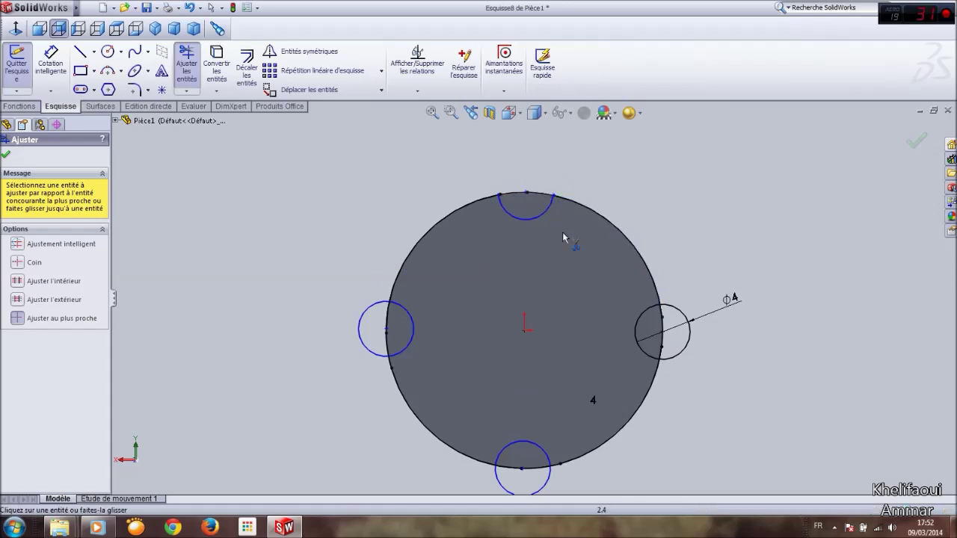
{"action": "left_click_drag", "start_coordinate": [673, 307], "coordinate": [686, 329]}
{"action": "left_click", "coordinate": [663, 338]}
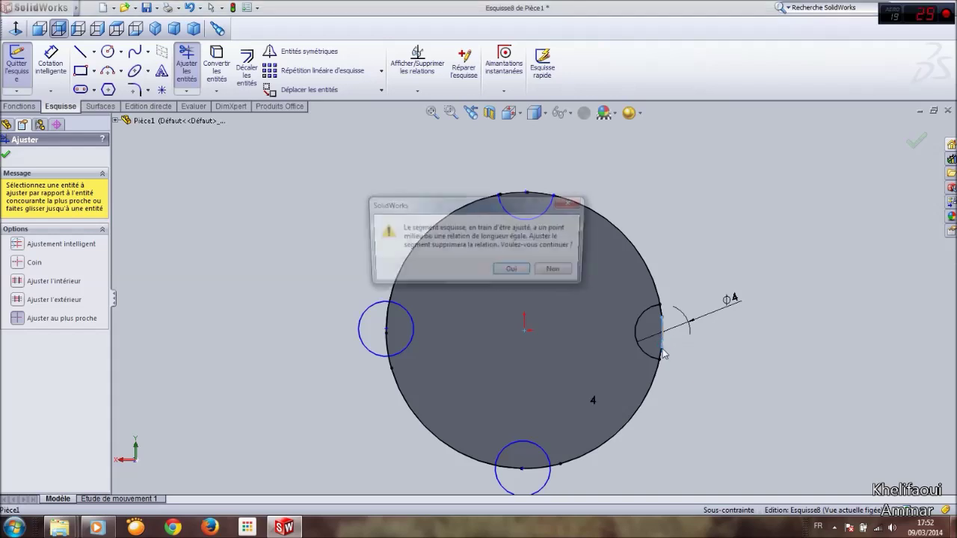
{"action": "left_click", "coordinate": [514, 272]}
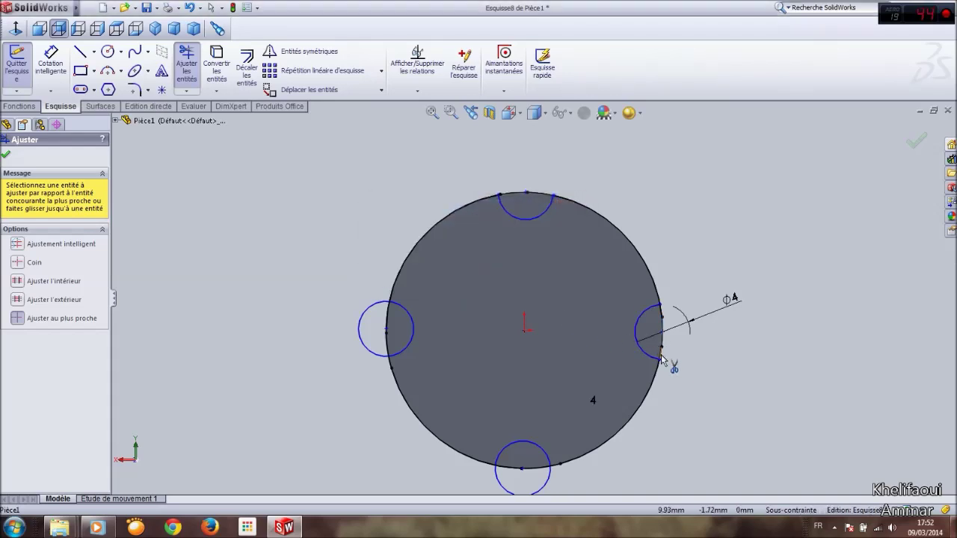
{"action": "scroll", "coordinate": [606, 396], "scroll_direction": "up", "scroll_amount": 1}
{"action": "scroll", "coordinate": [521, 478], "scroll_direction": "down", "scroll_amount": 1}
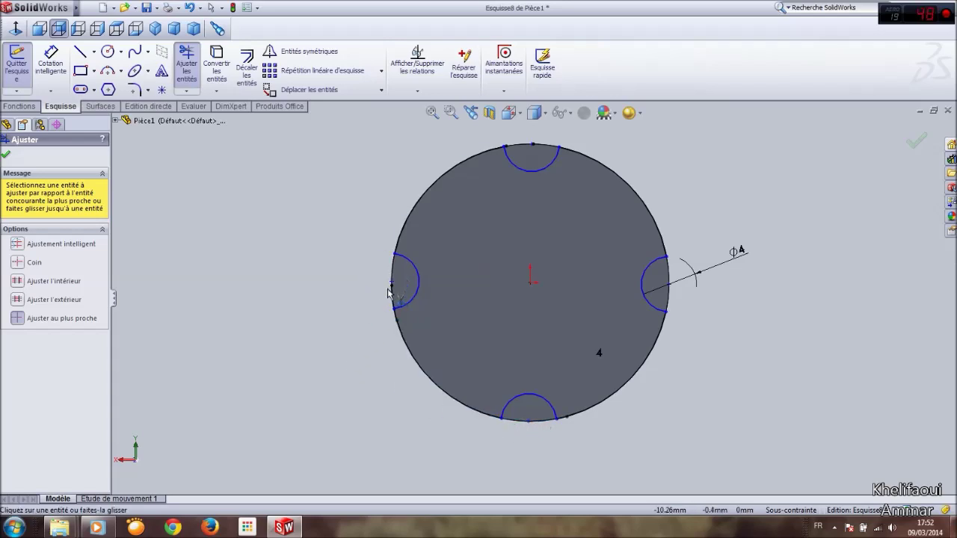
{"action": "left_click", "coordinate": [6, 154]}
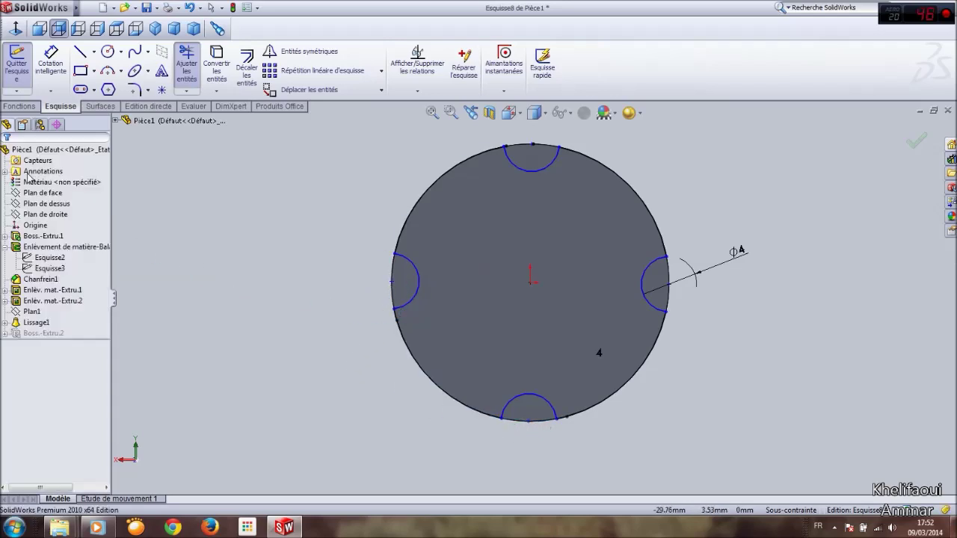
Try to exit the notched sketch and rebuild the shank, and check the sketch for gaps with Repair Sketch.
{"action": "scroll", "coordinate": [401, 320], "scroll_direction": "up", "scroll_amount": 2}
{"action": "middle_click_drag", "start_coordinate": [551, 274], "coordinate": [693, 276]}
{"action": "scroll", "coordinate": [693, 276], "scroll_direction": "up", "scroll_amount": 1}
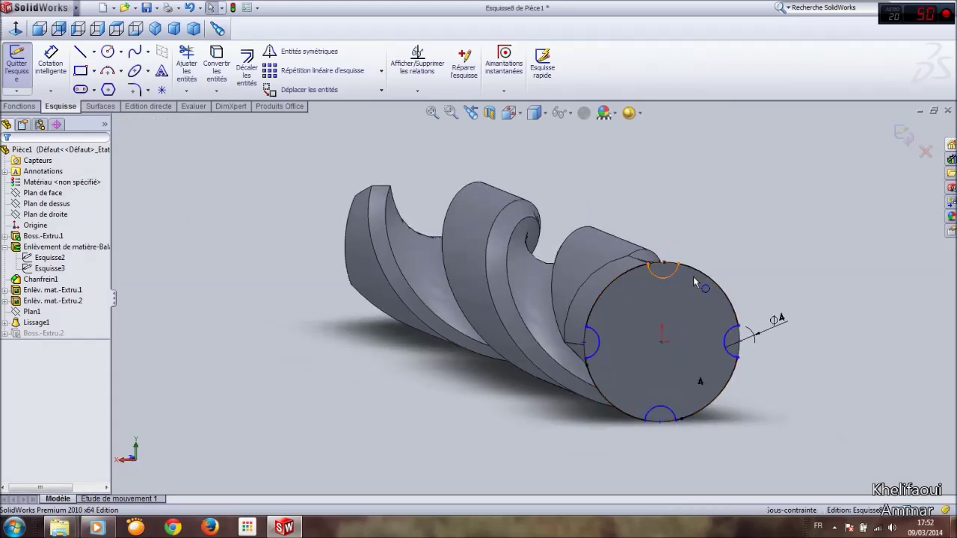
{"action": "left_click", "coordinate": [904, 135]}
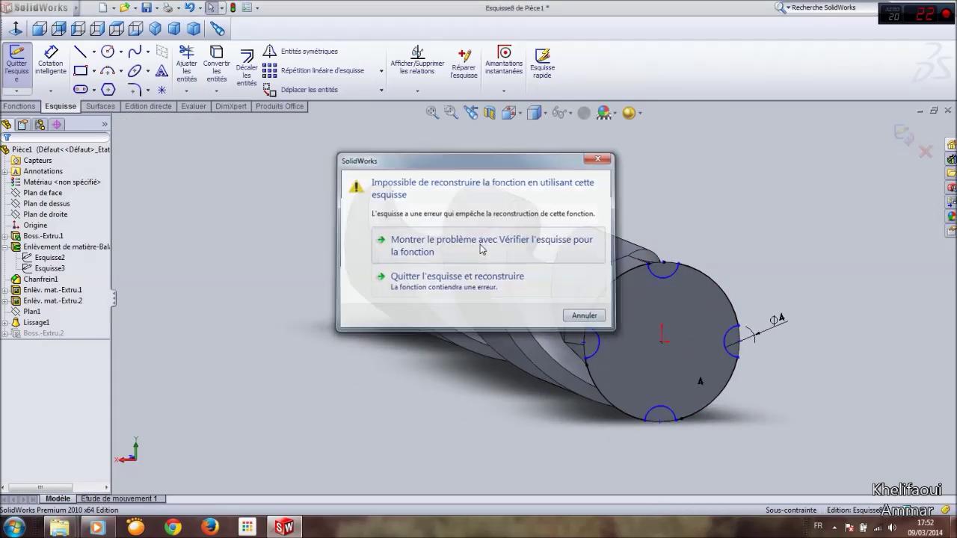
{"action": "left_click", "coordinate": [417, 234]}
{"action": "left_click", "coordinate": [506, 272]}
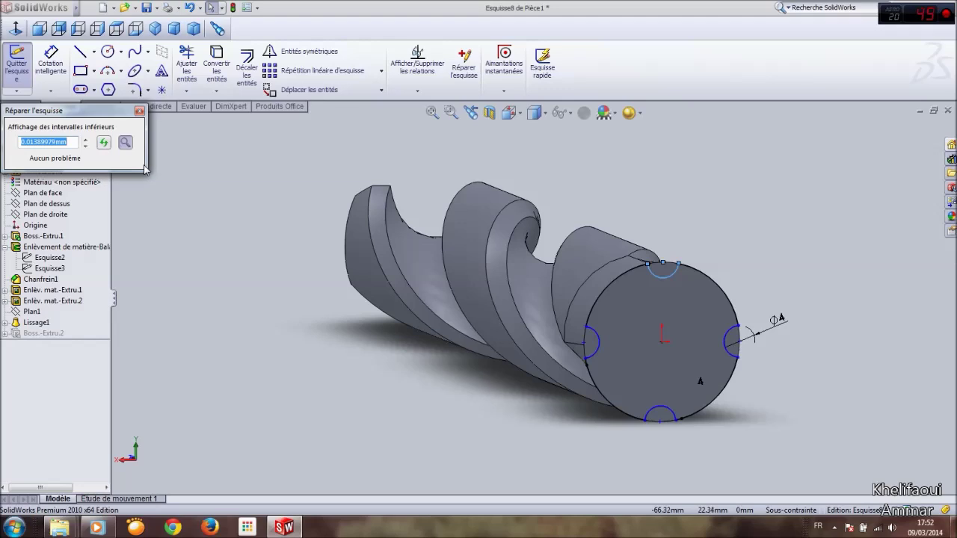
{"action": "left_click", "coordinate": [138, 111]}
{"action": "middle_click_drag", "start_coordinate": [796, 229], "coordinate": [719, 250]}
{"action": "left_click", "coordinate": [925, 153]}
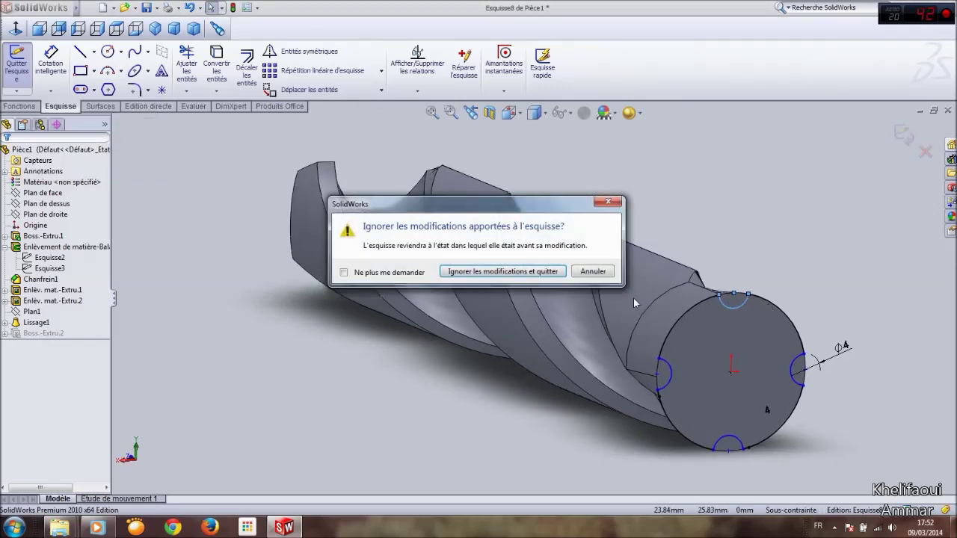
{"action": "left_click", "coordinate": [592, 272]}
Examine the shank outline around each semicircular notch for leftover or overlapping sketch segments.
{"action": "scroll", "coordinate": [676, 407], "scroll_direction": "down", "scroll_amount": 8}
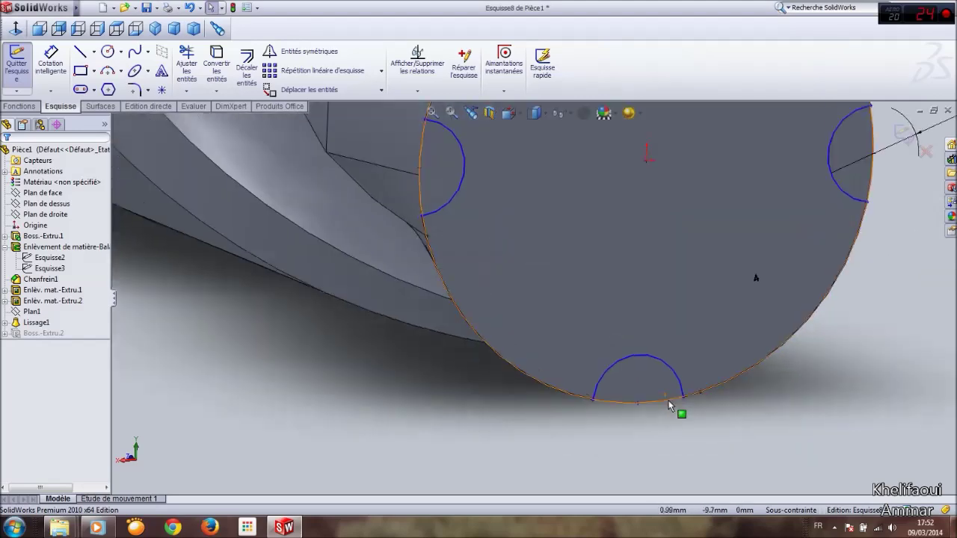
{"action": "scroll", "coordinate": [597, 384], "scroll_direction": "up", "scroll_amount": 6}
{"action": "scroll", "coordinate": [476, 213], "scroll_direction": "down", "scroll_amount": 6}
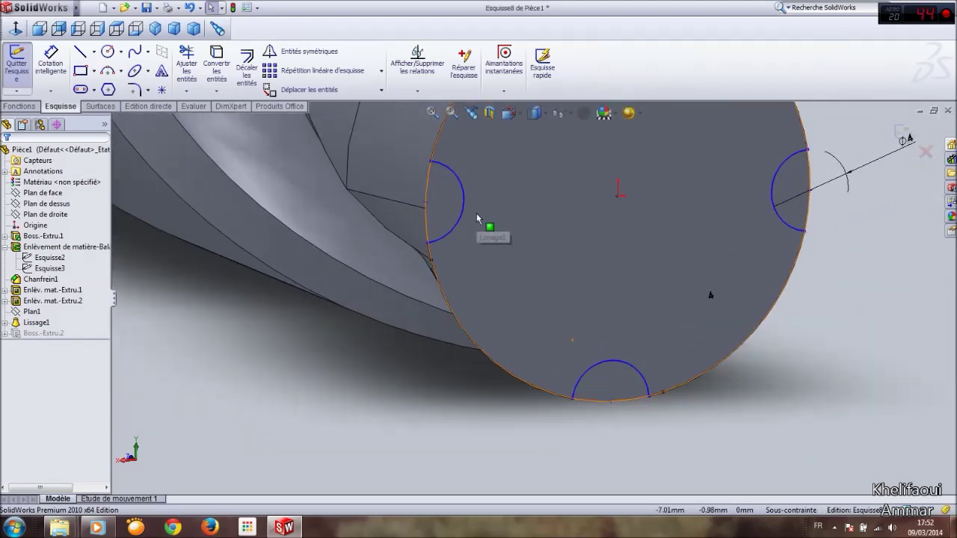
{"action": "scroll", "coordinate": [433, 276], "scroll_direction": "down", "scroll_amount": 1}
{"action": "scroll", "coordinate": [439, 292], "scroll_direction": "up", "scroll_amount": 6}
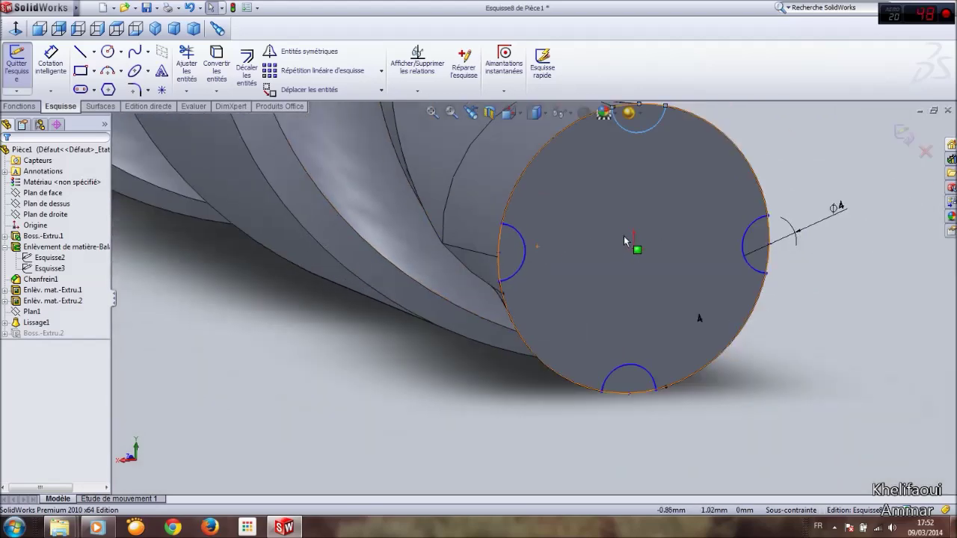
{"action": "mouse_move", "coordinate": [625, 241]}
{"action": "middle_mouse_down"}
{"action": "mouse_move", "coordinate": [732, 230]}
{"action": "mouse_move", "coordinate": [743, 292]}
{"action": "mouse_move", "coordinate": [725, 299]}
{"action": "mouse_move", "coordinate": [706, 290]}
{"action": "middle_mouse_up"}
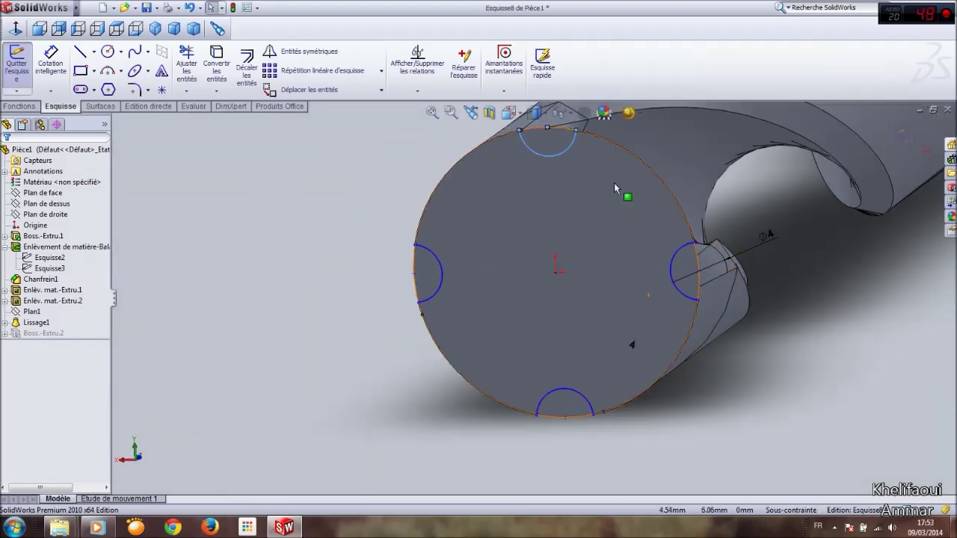
{"action": "scroll", "coordinate": [706, 290], "scroll_direction": "down", "scroll_amount": 5}
{"action": "scroll", "coordinate": [617, 305], "scroll_direction": "up", "scroll_amount": 6}
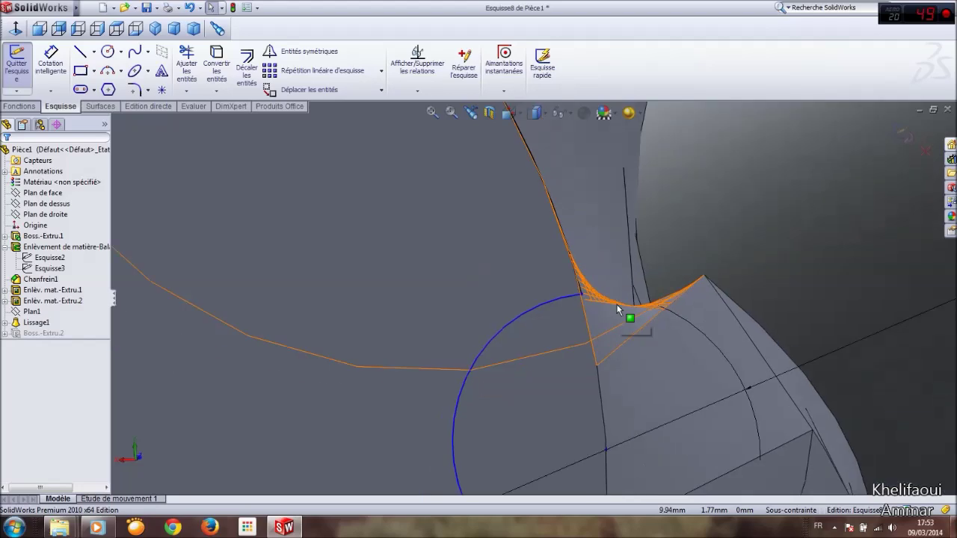
{"action": "scroll", "coordinate": [451, 217], "scroll_direction": "down", "scroll_amount": 4}
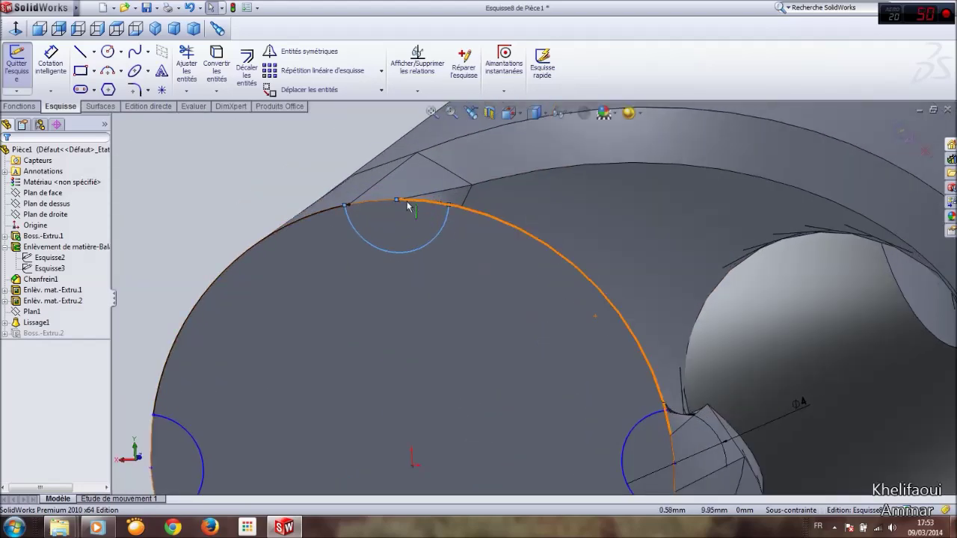
{"action": "scroll", "coordinate": [446, 259], "scroll_direction": "down", "scroll_amount": 3}
{"action": "middle_click_drag", "start_coordinate": [468, 228], "coordinate": [528, 231]}
{"action": "scroll", "coordinate": [533, 232], "scroll_direction": "up", "scroll_amount": 5}
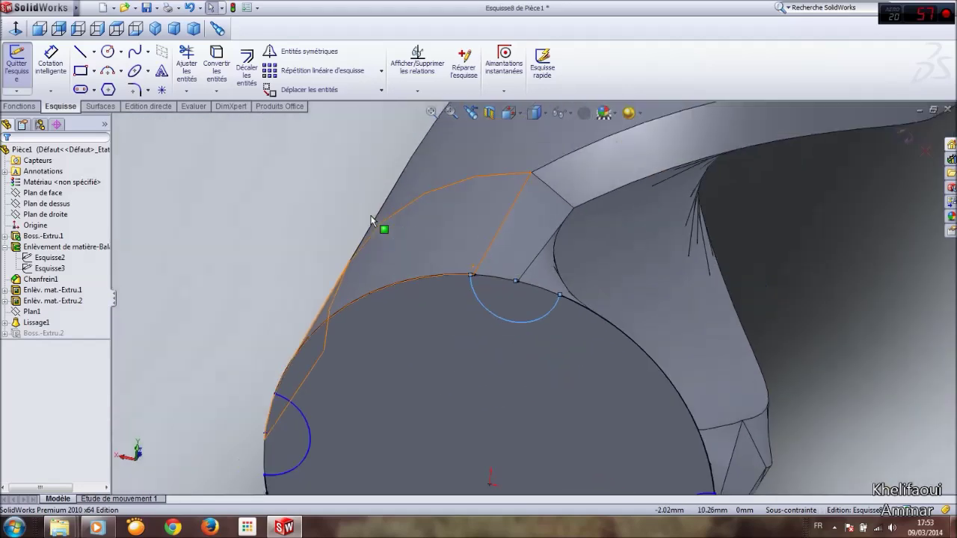
{"action": "scroll", "coordinate": [484, 271], "scroll_direction": "down", "scroll_amount": 3}
{"action": "middle_click_drag", "start_coordinate": [485, 271], "coordinate": [458, 347]}
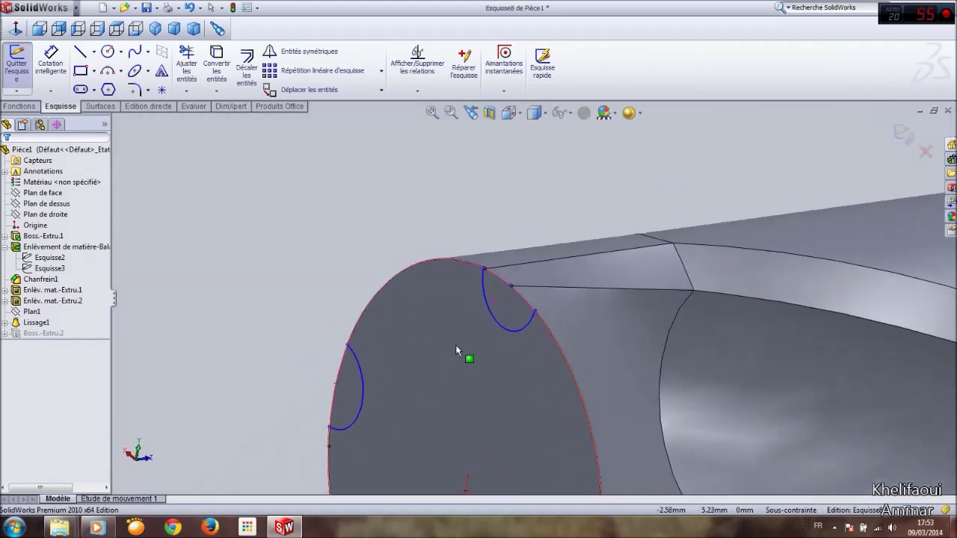
Try to trim the short leftover outline segment beside one of the semicircular notches in the shank sketch.
{"action": "left_click", "coordinate": [187, 66]}
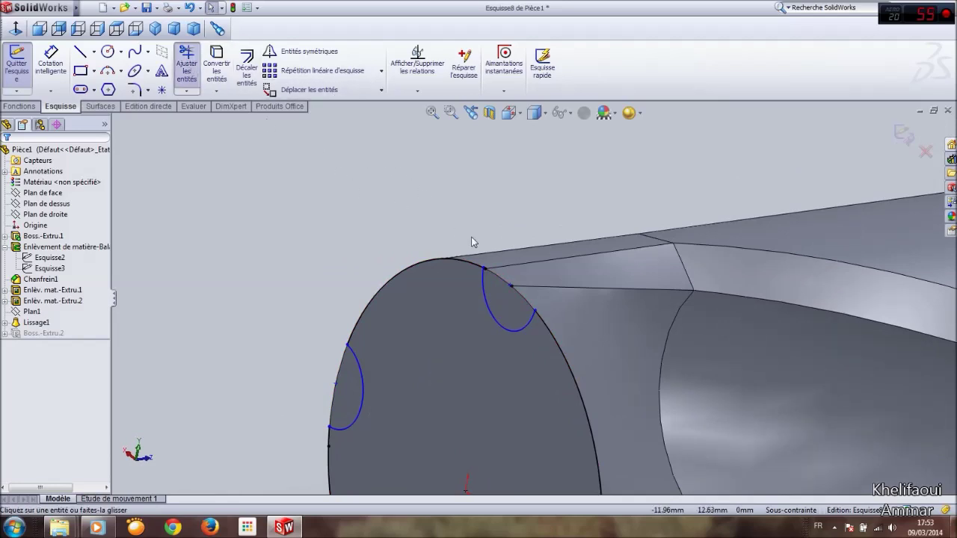
{"action": "scroll", "coordinate": [514, 293], "scroll_direction": "down", "scroll_amount": 6}
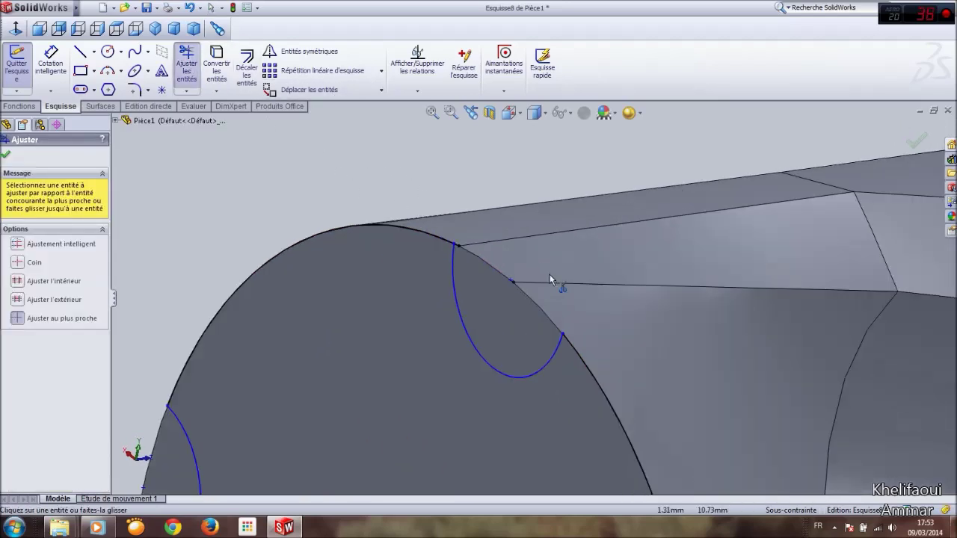
{"action": "scroll", "coordinate": [474, 322], "scroll_direction": "up", "scroll_amount": 8}
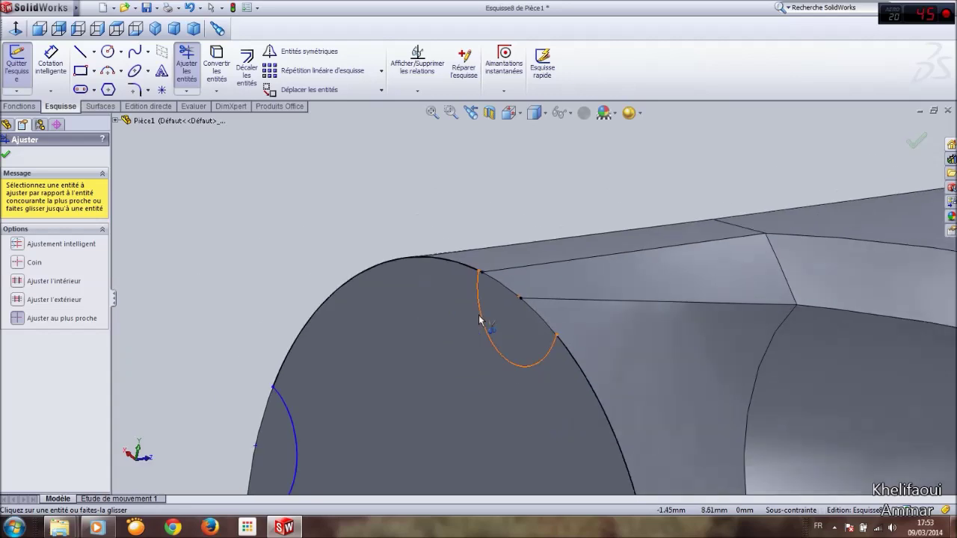
{"action": "scroll", "coordinate": [635, 310], "scroll_direction": "down", "scroll_amount": 5}
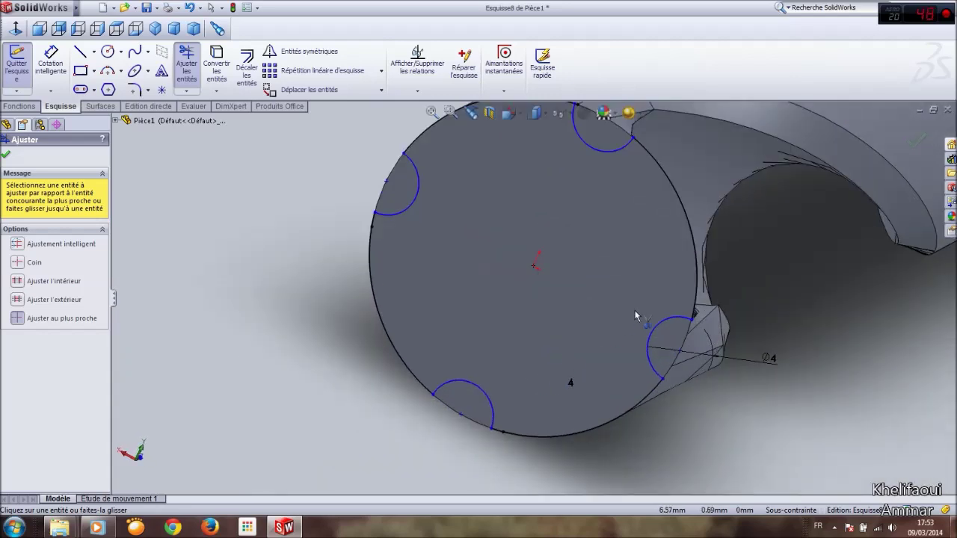
{"action": "scroll", "coordinate": [648, 448], "scroll_direction": "up", "scroll_amount": 1}
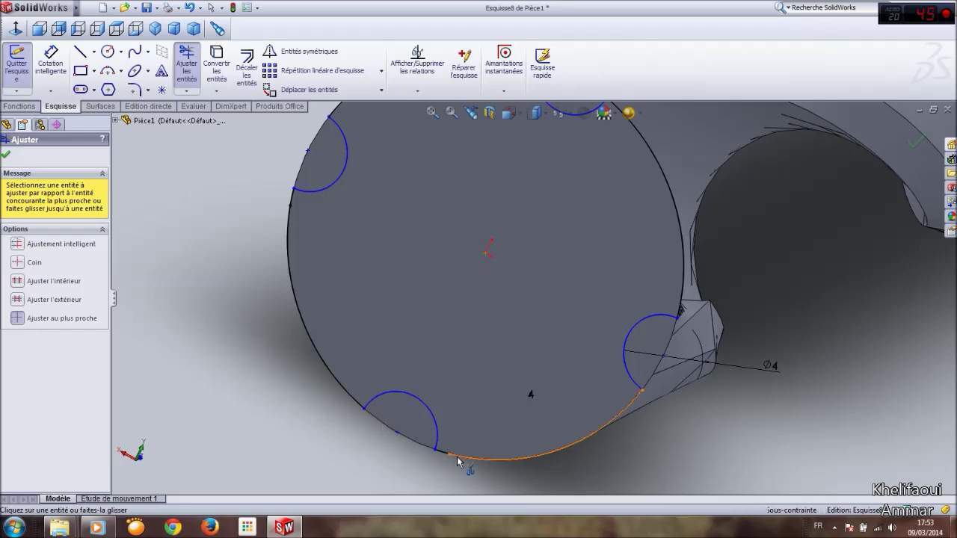
{"action": "left_click", "coordinate": [291, 204]}
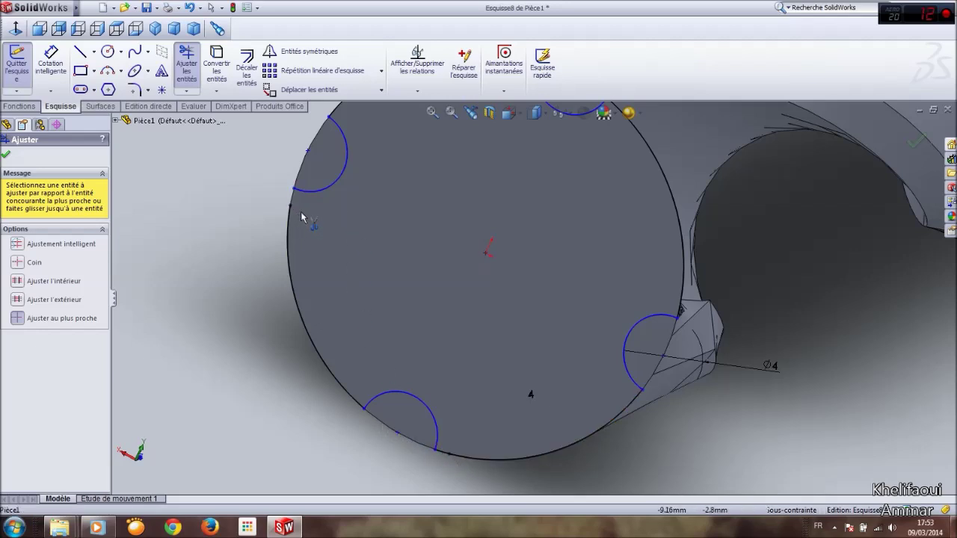
{"action": "key", "text": "Escape"}
Trim the overlapping outline stub at the notch edge, and exit the sketch to rebuild the shank extrusion with four grooves.
{"action": "scroll", "coordinate": [337, 230], "scroll_direction": "up", "scroll_amount": 2}
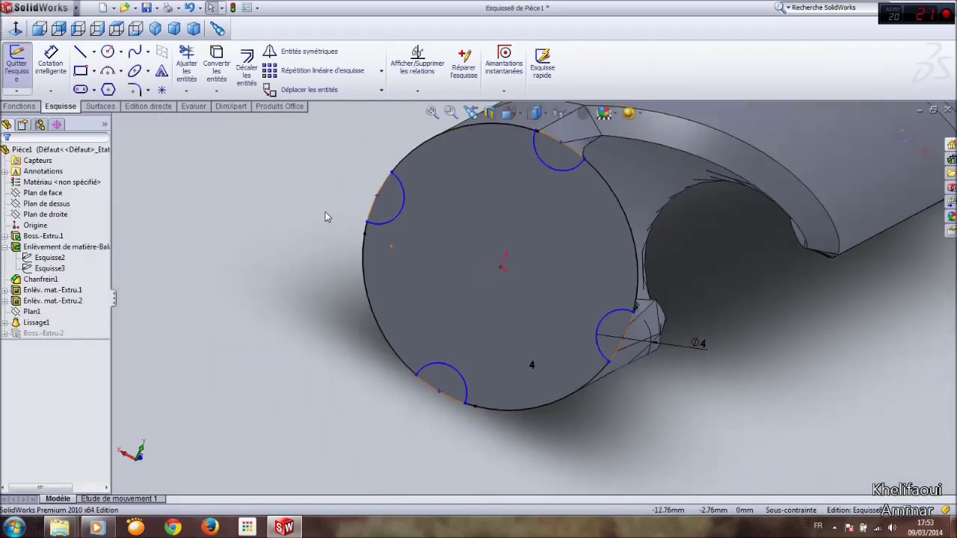
{"action": "scroll", "coordinate": [325, 212], "scroll_direction": "up", "scroll_amount": 1}
{"action": "scroll", "coordinate": [490, 194], "scroll_direction": "down", "scroll_amount": 2}
{"action": "mouse_move", "coordinate": [491, 194]}
{"action": "middle_mouse_down"}
{"action": "mouse_move", "coordinate": [546, 193]}
{"action": "mouse_move", "coordinate": [529, 211]}
{"action": "middle_mouse_up"}
{"action": "scroll", "coordinate": [562, 196], "scroll_direction": "down", "scroll_amount": 6}
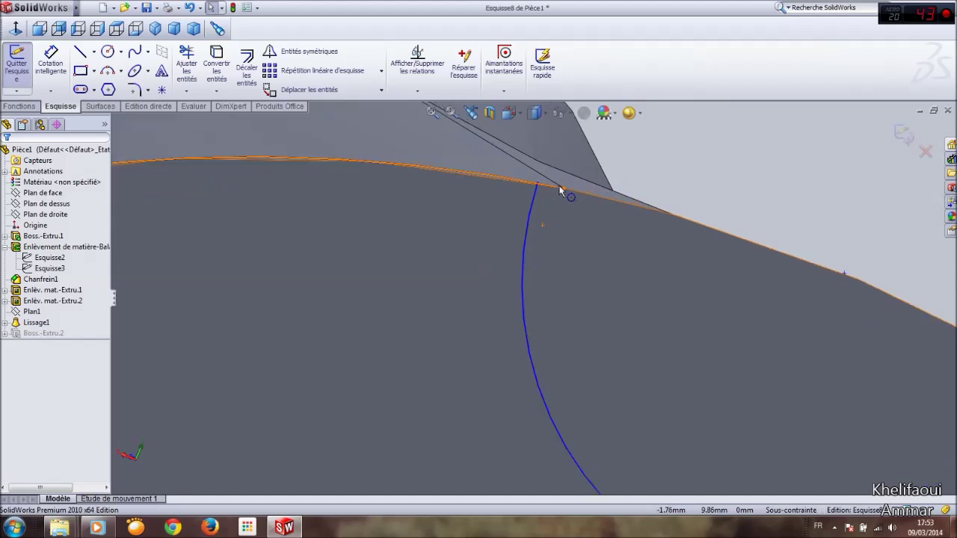
{"action": "left_click", "coordinate": [187, 66]}
{"action": "scroll", "coordinate": [557, 192], "scroll_direction": "up", "scroll_amount": 8}
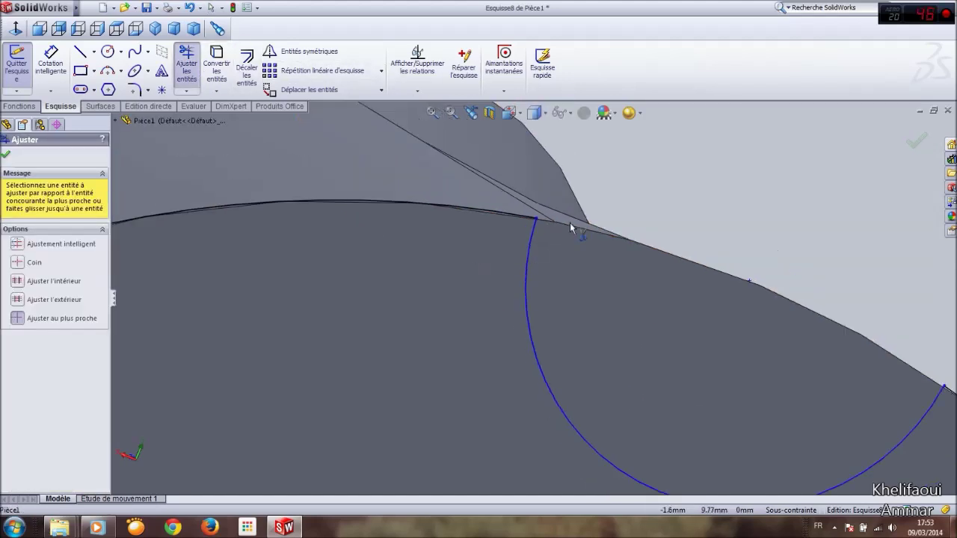
{"action": "scroll", "coordinate": [599, 412], "scroll_direction": "down", "scroll_amount": 3}
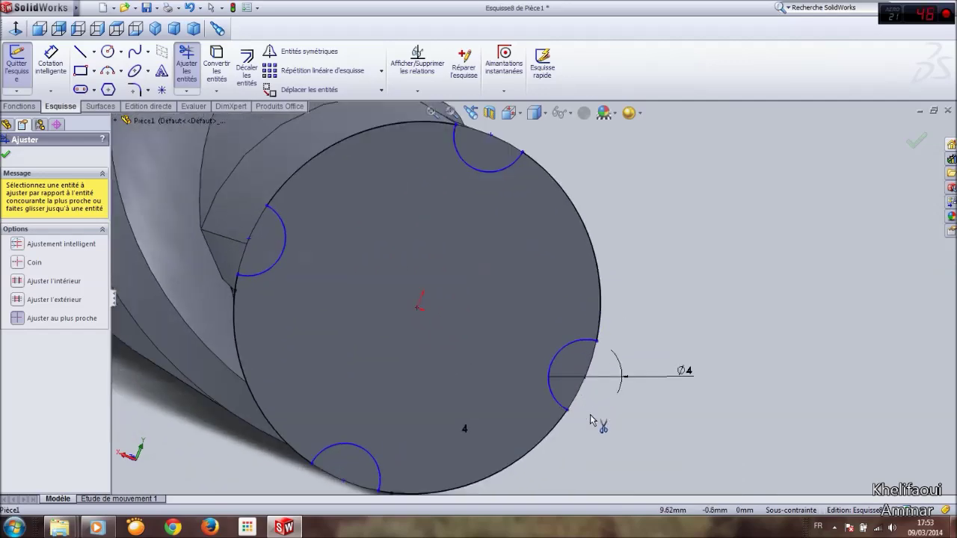
{"action": "left_click", "coordinate": [916, 139]}
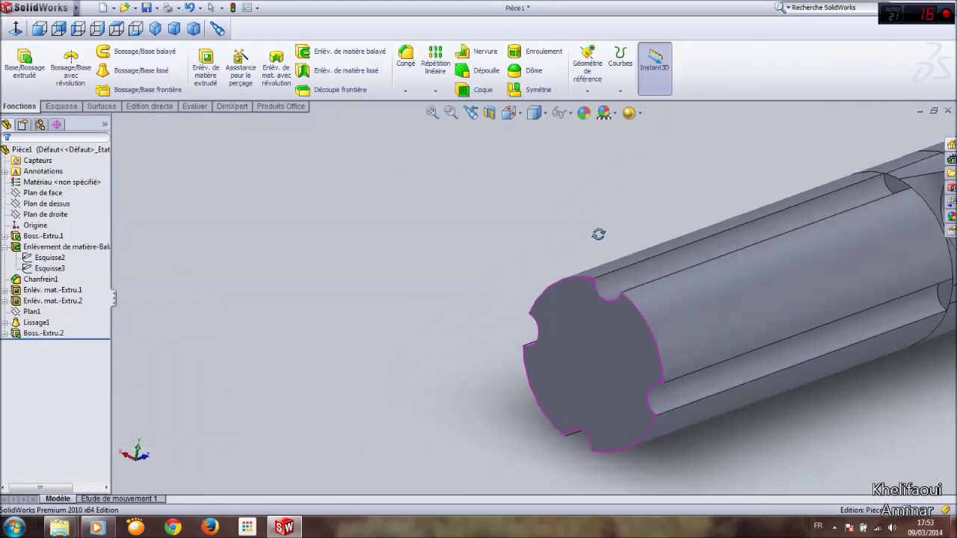
{"action": "scroll", "coordinate": [638, 265], "scroll_direction": "down", "scroll_amount": 6}
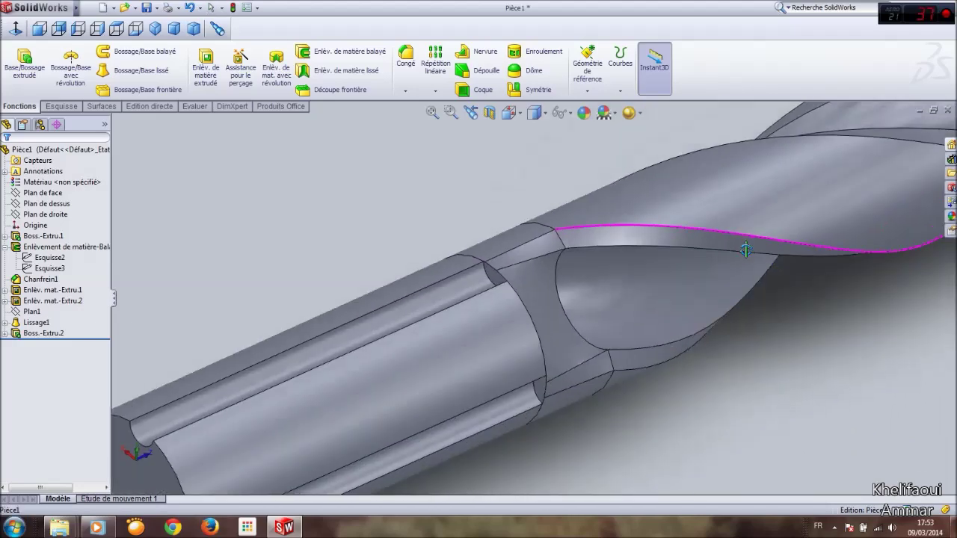
{"action": "middle_click_drag", "start_coordinate": [746, 250], "coordinate": [686, 269]}
{"action": "scroll", "coordinate": [685, 269], "scroll_direction": "up", "scroll_amount": 6}
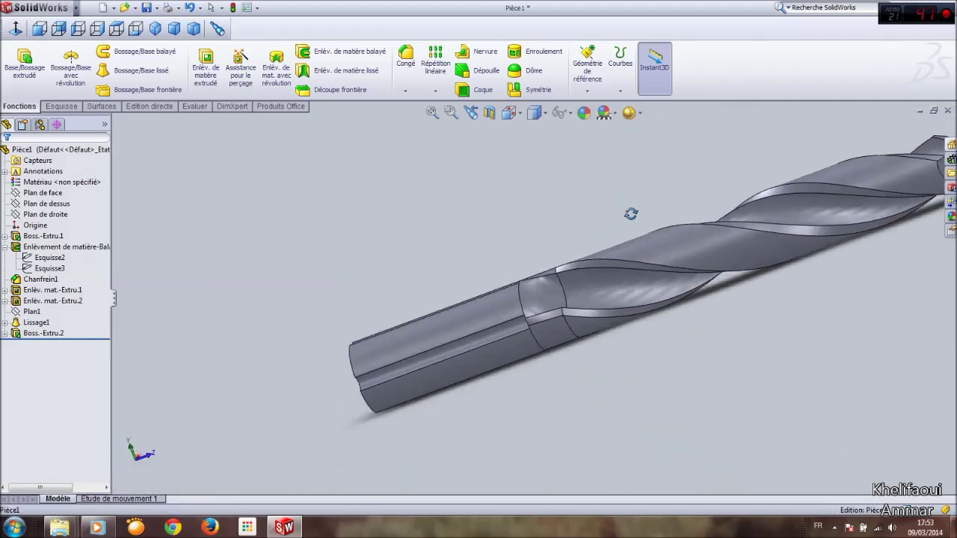